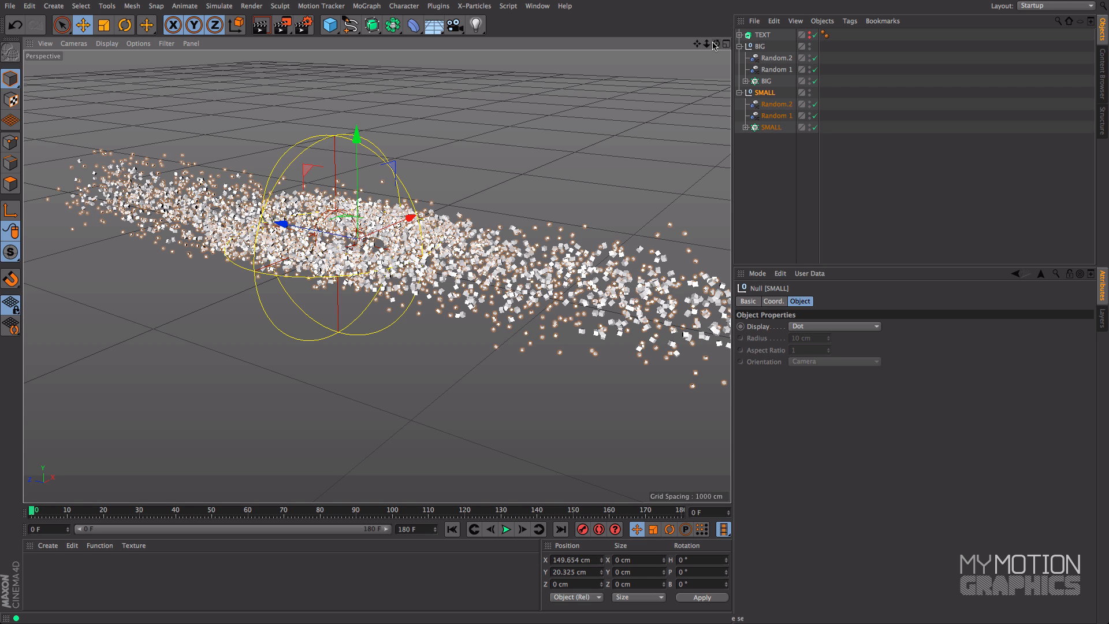
# Hide the SMALL null in both the editor and the renderer
pyautogui.moveTo(716, 43); pyautogui.dragTo(633, 9)
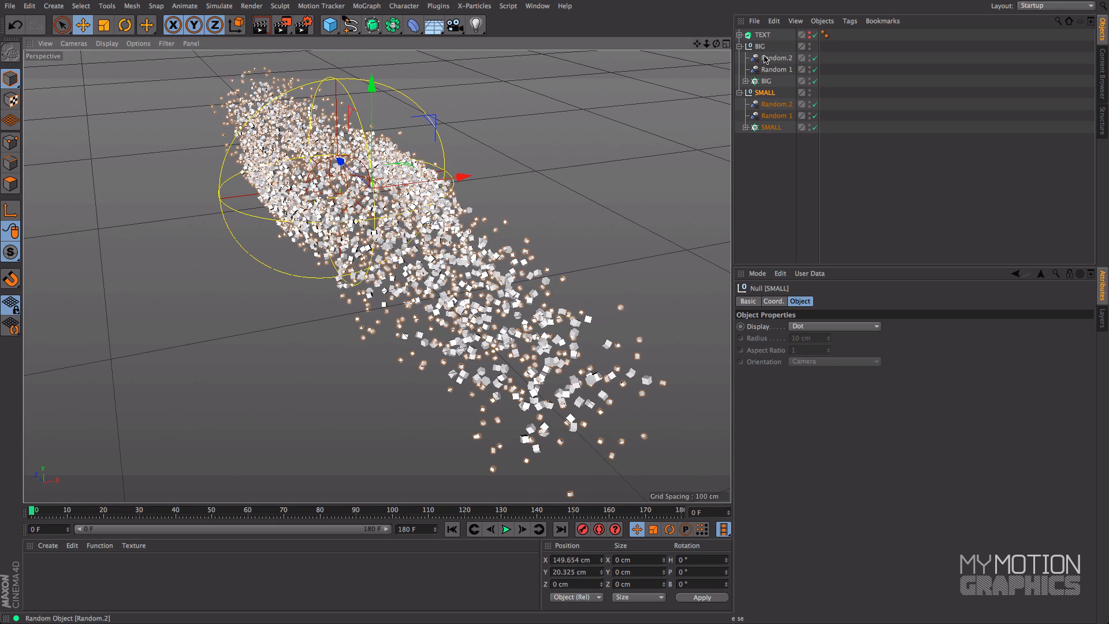
pyautogui.moveTo(715, 43); pyautogui.dragTo(731, 9)
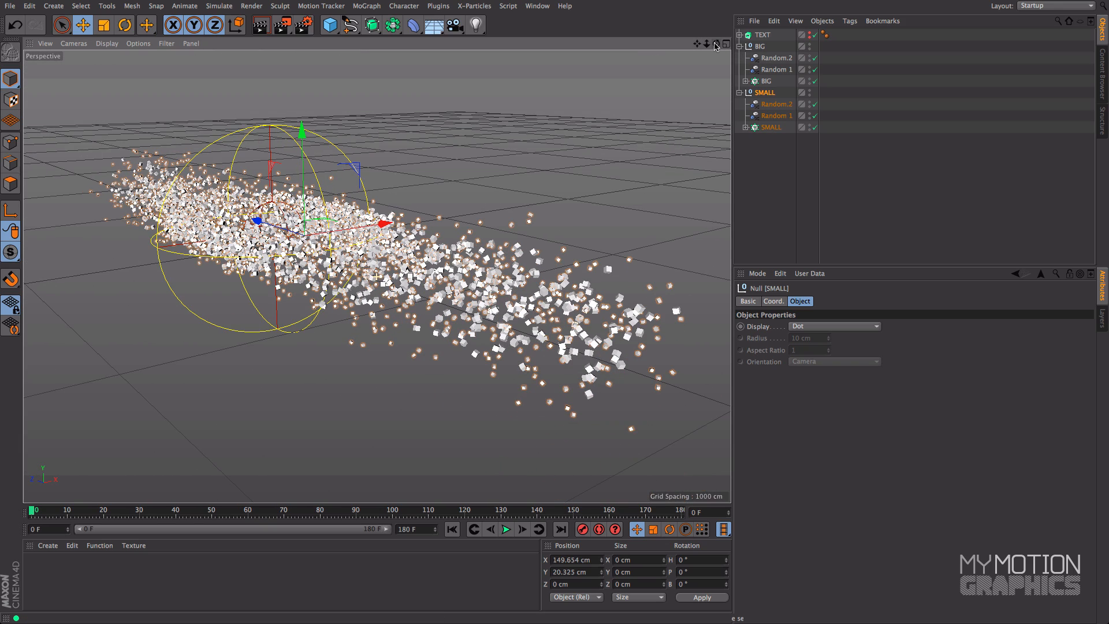
pyautogui.moveTo(716, 45); pyautogui.dragTo(733, 39)
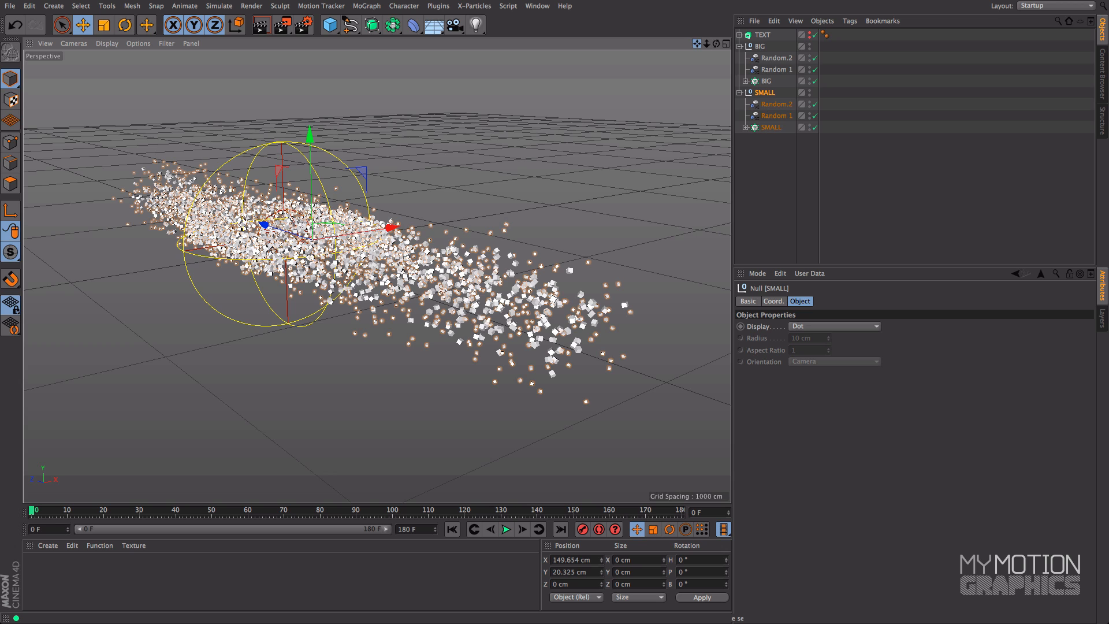
pyautogui.moveTo(697, 44); pyautogui.dragTo(697, 49)
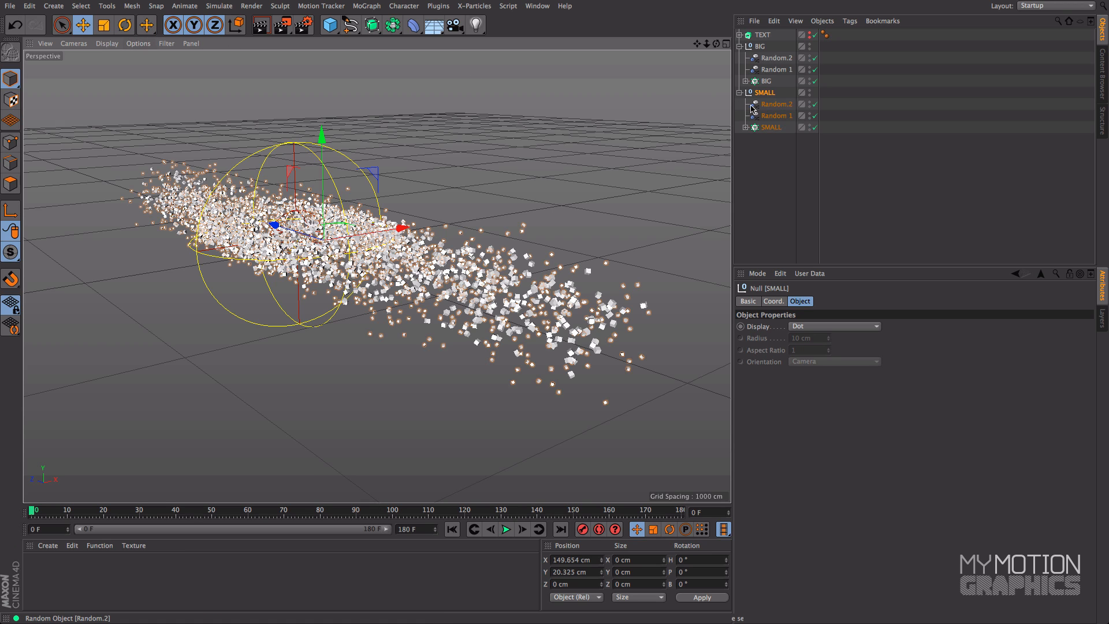
pyautogui.click(810, 91)
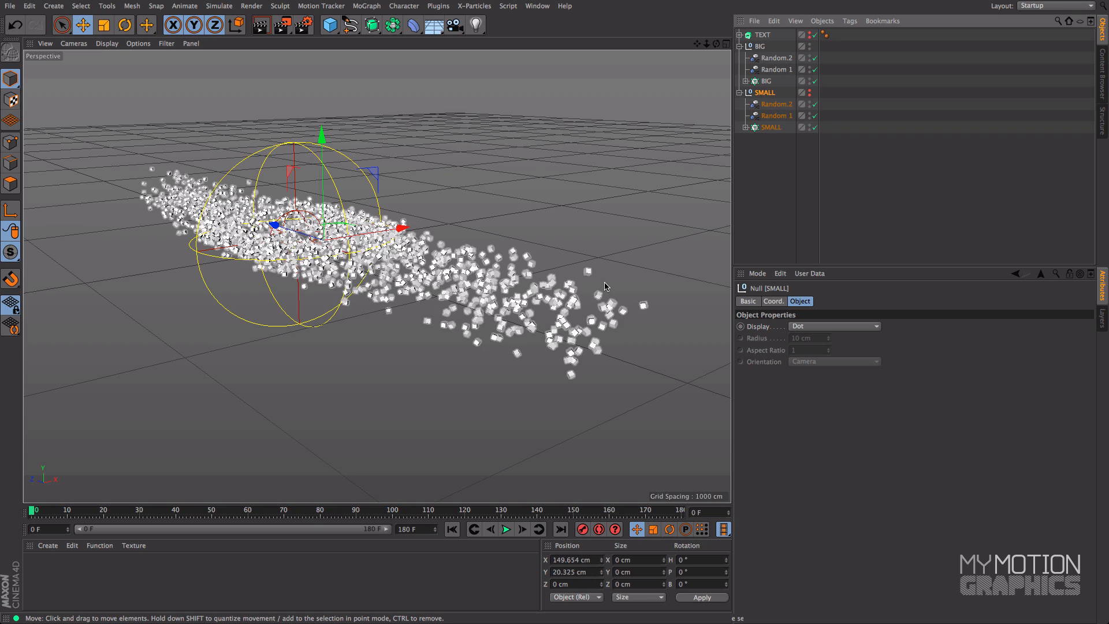
# Add a target camera aimed at the particle cloud, using the current perspective view
pyautogui.keyDown('alt'); pyautogui.moveTo(541, 217); pyautogui.dragTo(612, 113); pyautogui.keyUp('alt')
pyautogui.moveTo(706, 44); pyautogui.dragTo(650, 48)
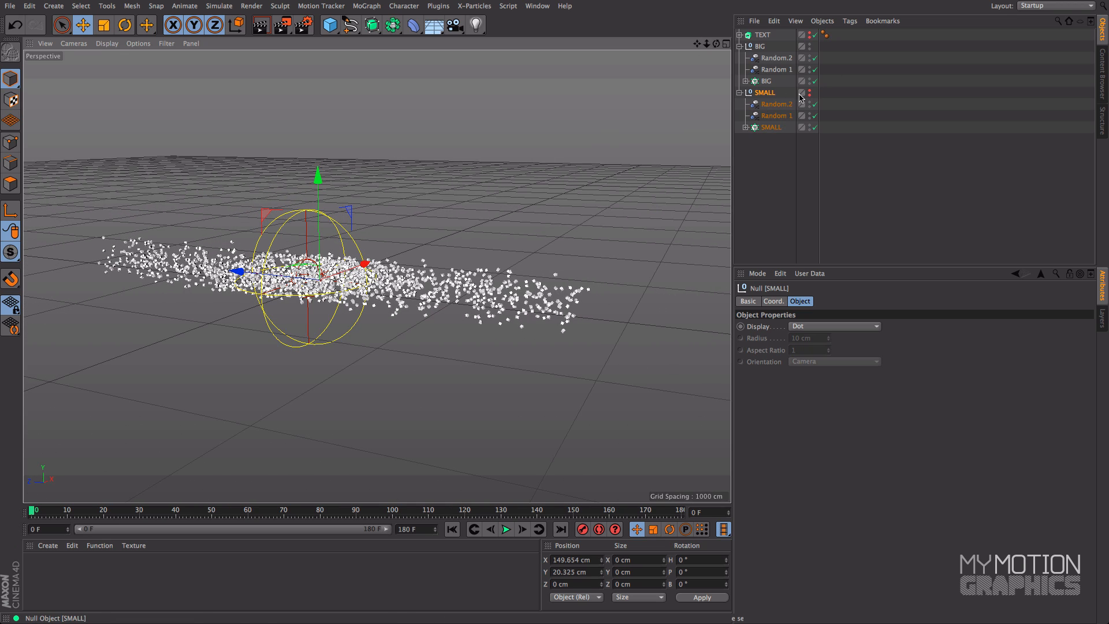
pyautogui.keyDown('alt'); pyautogui.moveTo(610, 136); pyautogui.dragTo(567, 129); pyautogui.keyUp('alt')
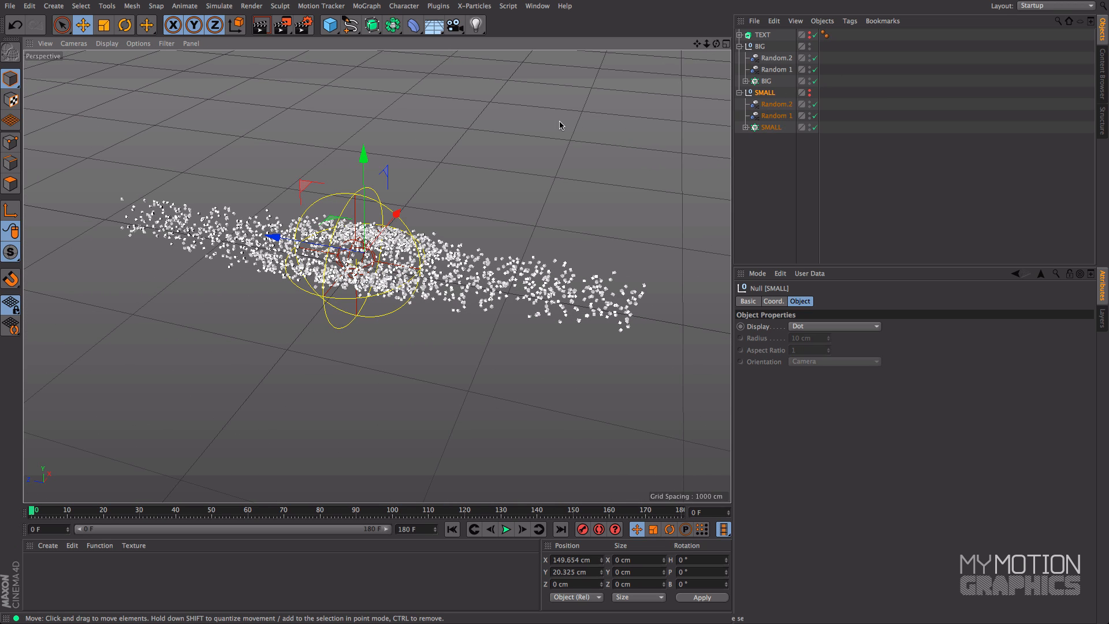
pyautogui.moveTo(455, 25); pyautogui.dragTo(519, 73)
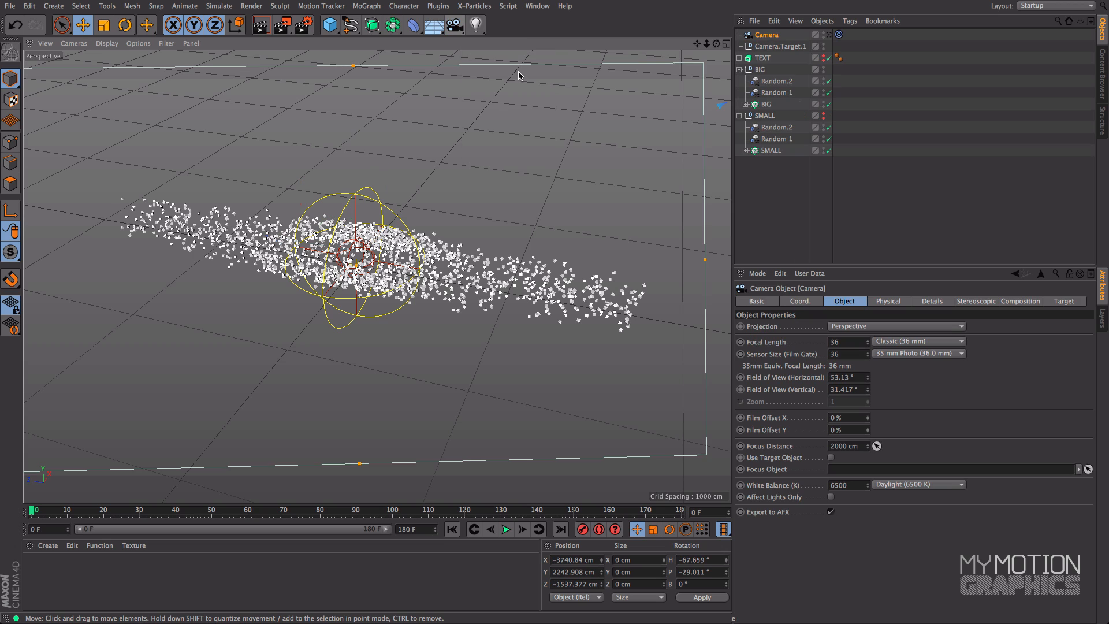
# Show all four views with the camera and cloud framed, and look through the new camera in the perspective view
pyautogui.keyDown('alt'); pyautogui.moveTo(558, 135); pyautogui.dragTo(651, 102); pyautogui.keyUp('alt')
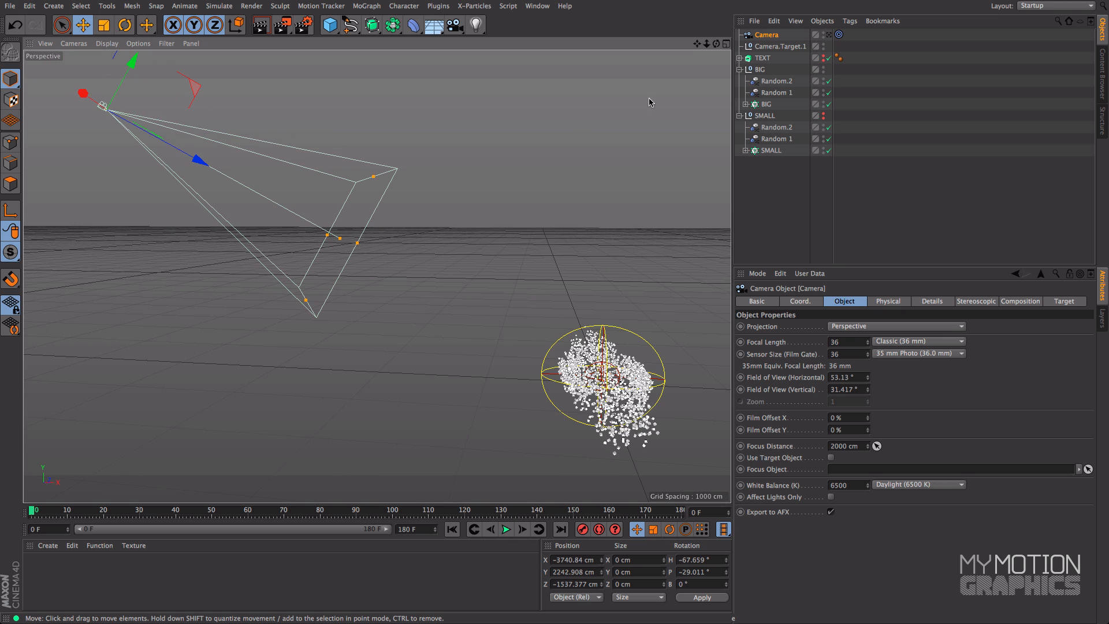
pyautogui.click(726, 44)
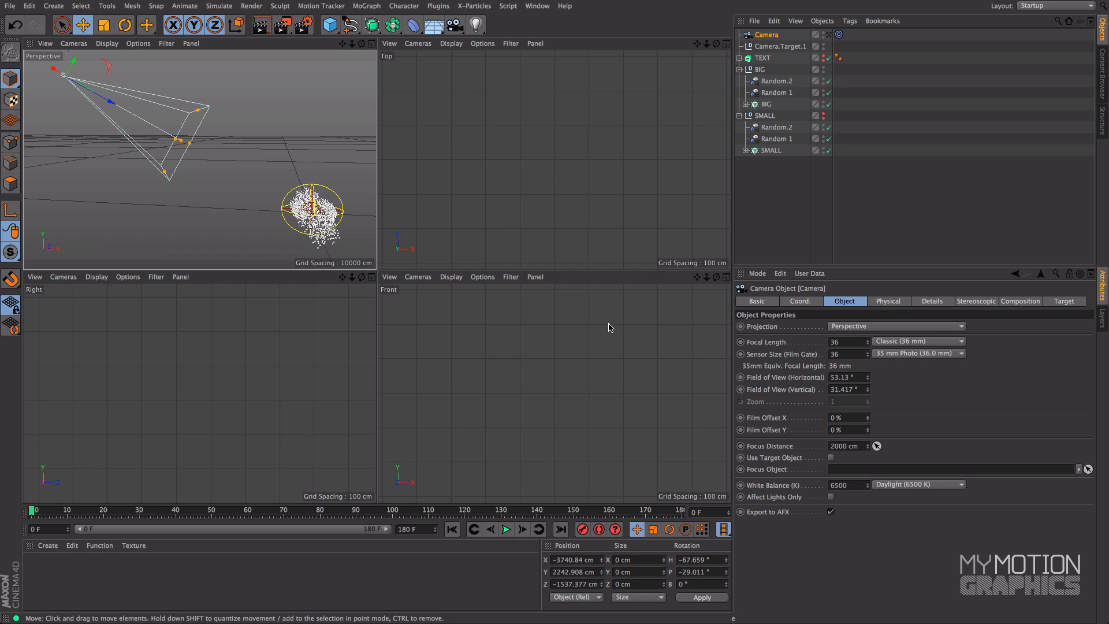
pyautogui.moveTo(707, 44); pyautogui.dragTo(549, 44)
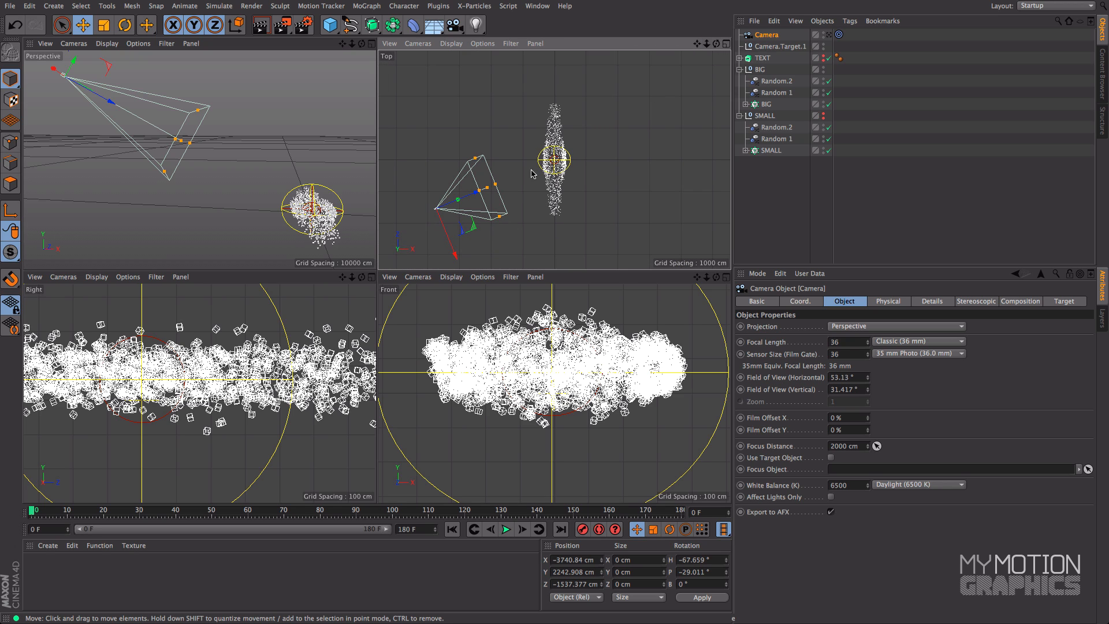
pyautogui.moveTo(707, 277); pyautogui.dragTo(589, 277)
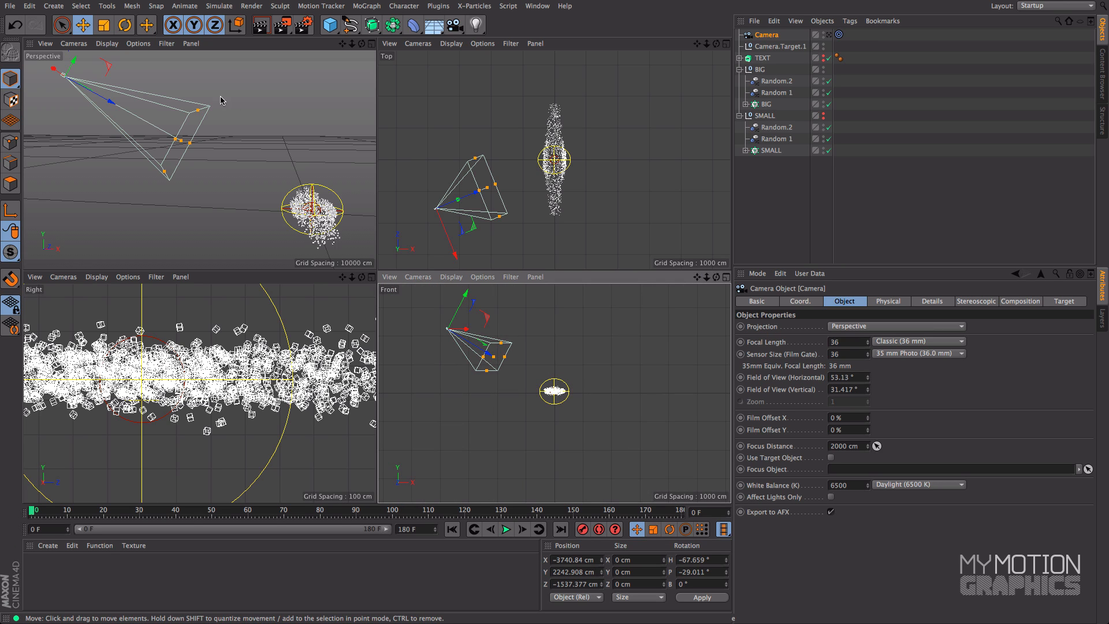
pyautogui.click(75, 44)
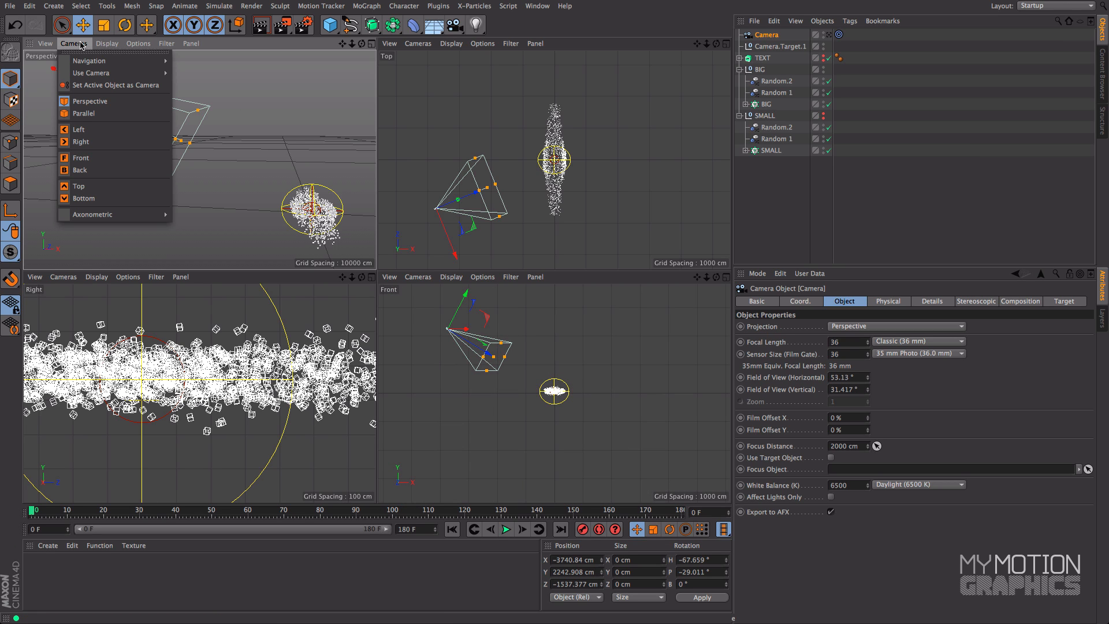
pyautogui.moveTo(87, 73)
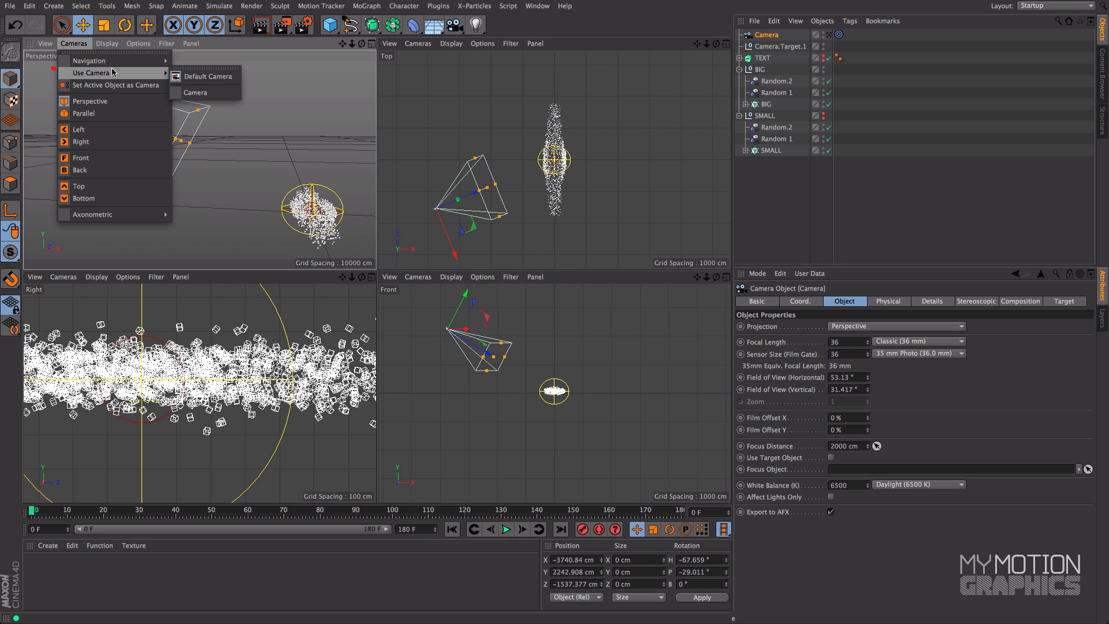
pyautogui.click(225, 97)
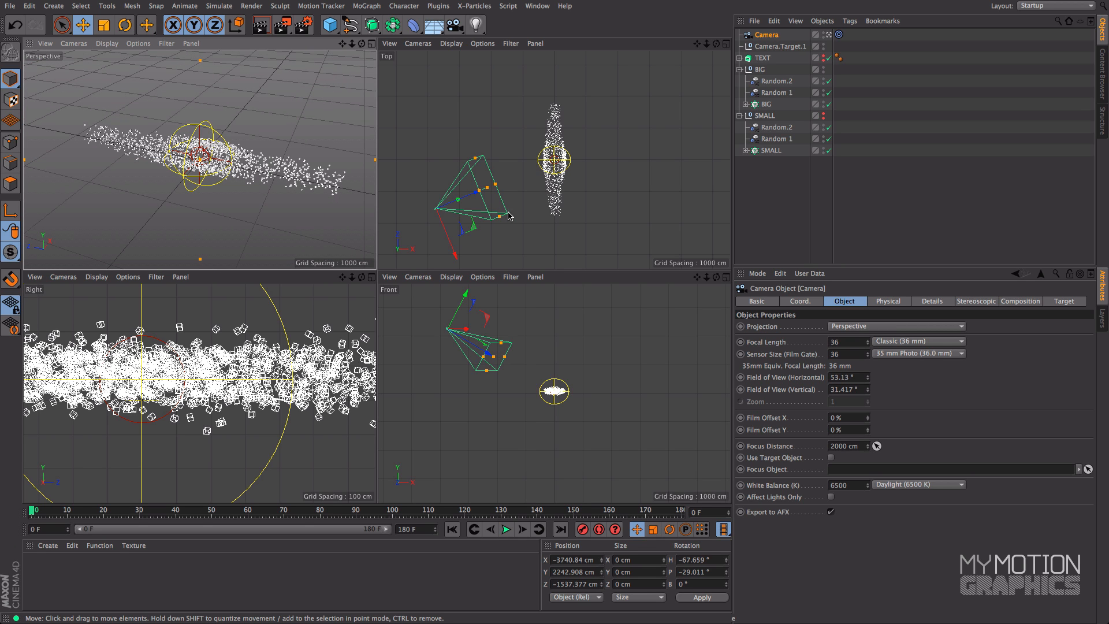
# Place the camera level with the particle cloud and side-on to it, at about X -5105, Y -24 and Z -6 cm
pyautogui.moveTo(465, 295); pyautogui.dragTo(438, 364)
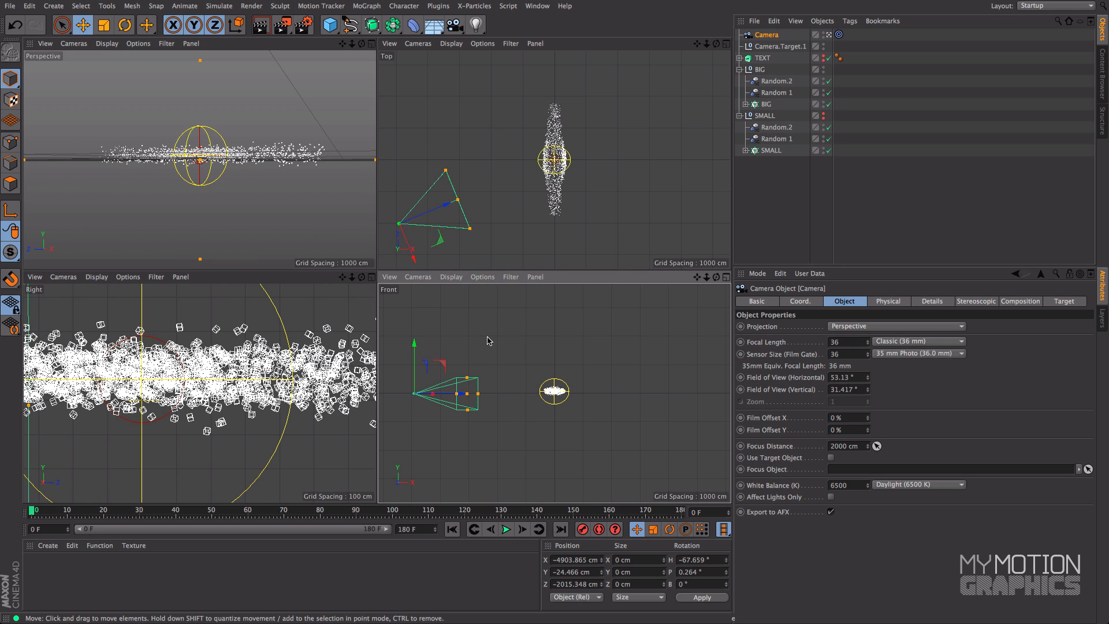
pyautogui.moveTo(439, 239); pyautogui.dragTo(435, 185)
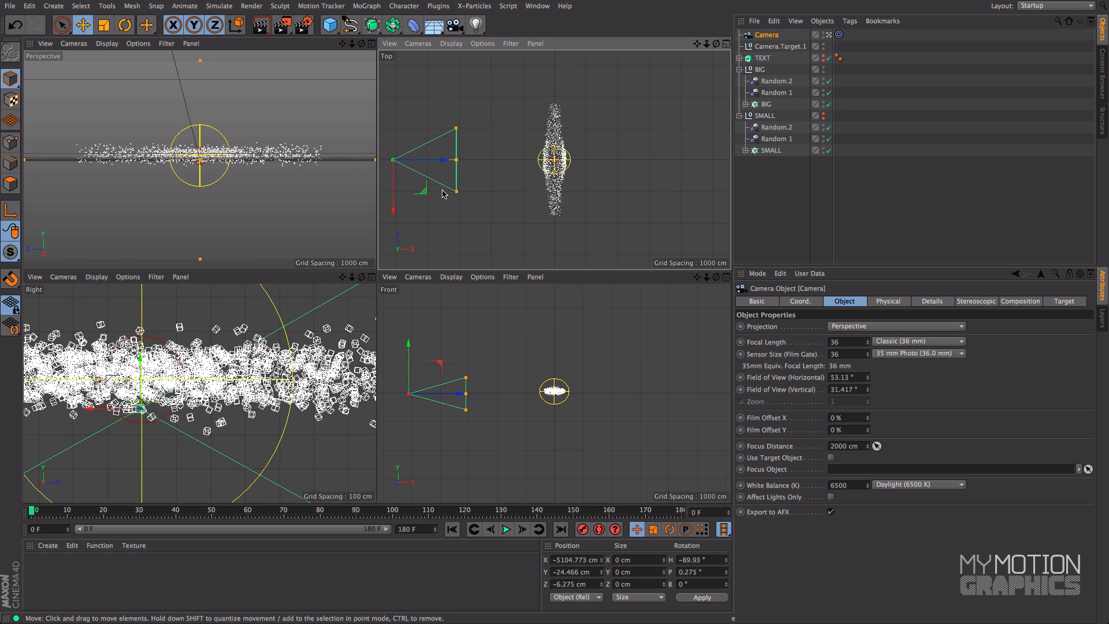
# At frame 180, raise Camera.Target.1 to the vertical middle of the WORD text, at about Y 77 cm
pyautogui.click(771, 47)
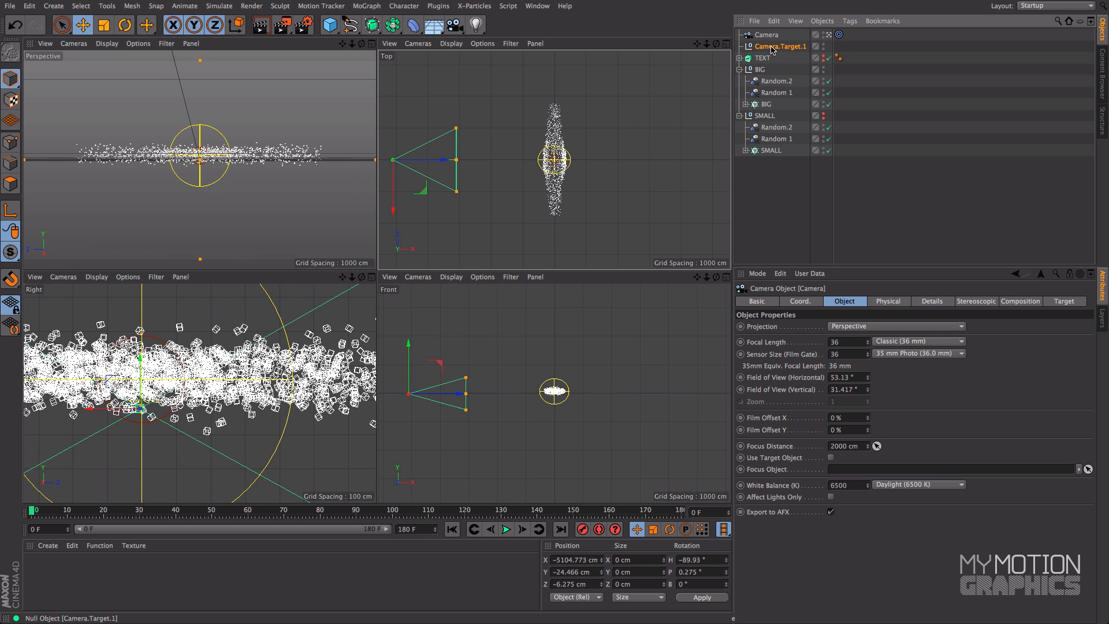
pyautogui.moveTo(706, 277); pyautogui.dragTo(734, 465)
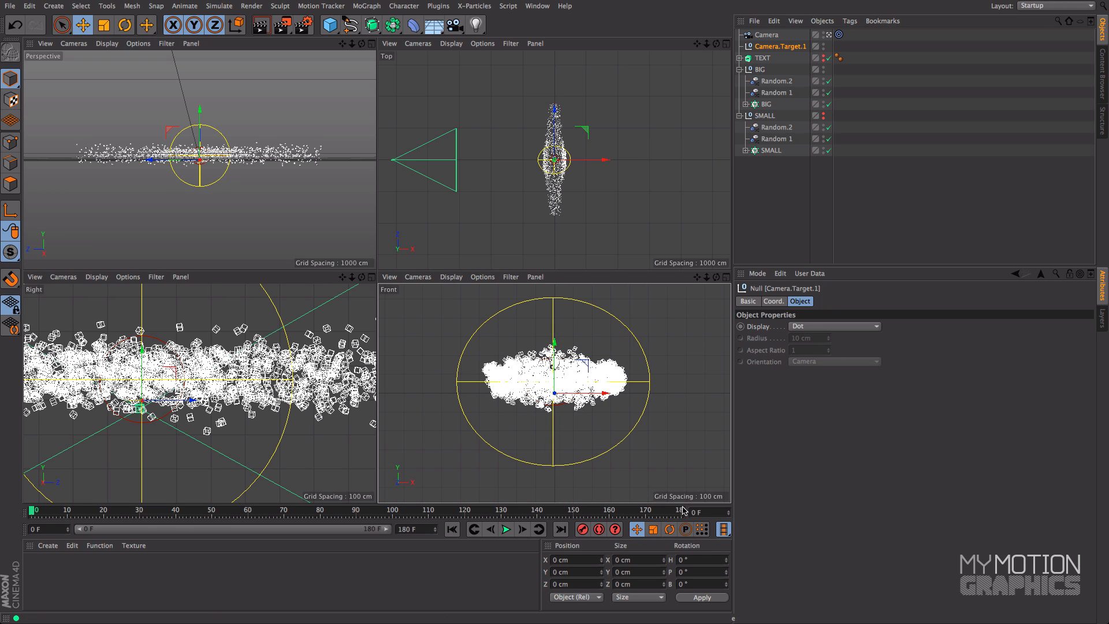
pyautogui.click(681, 510)
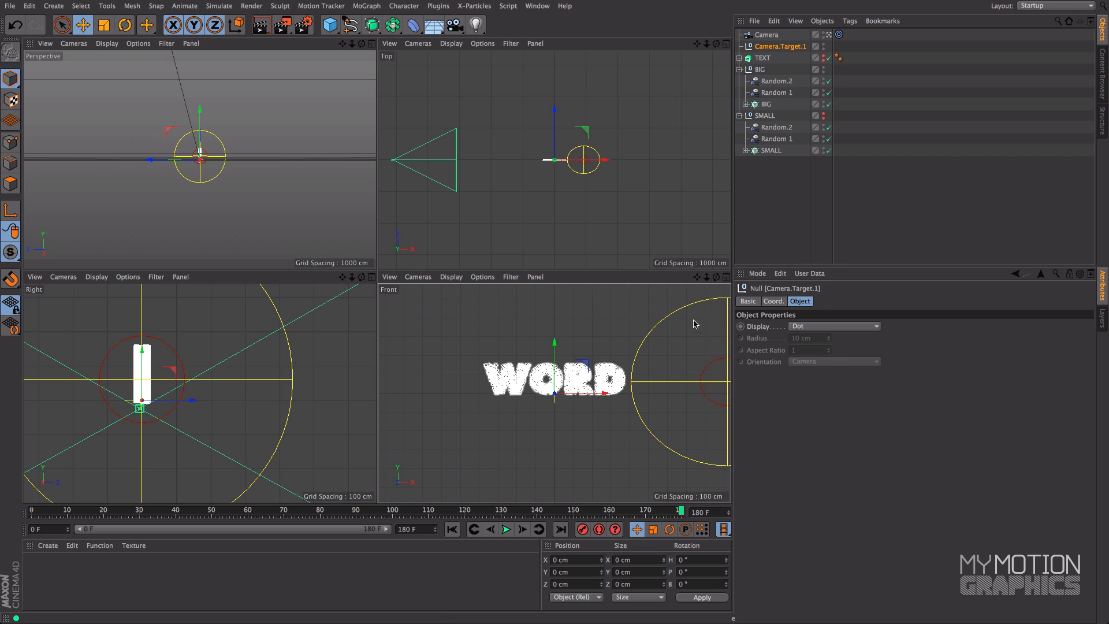
pyautogui.moveTo(706, 277); pyautogui.dragTo(722, 277)
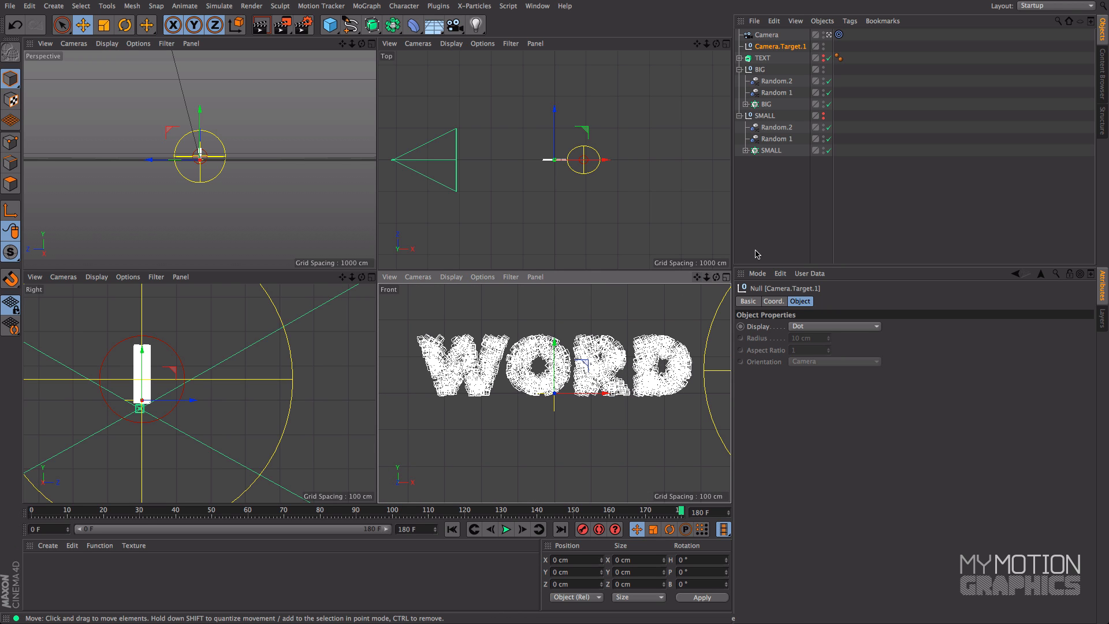
pyautogui.click(727, 278)
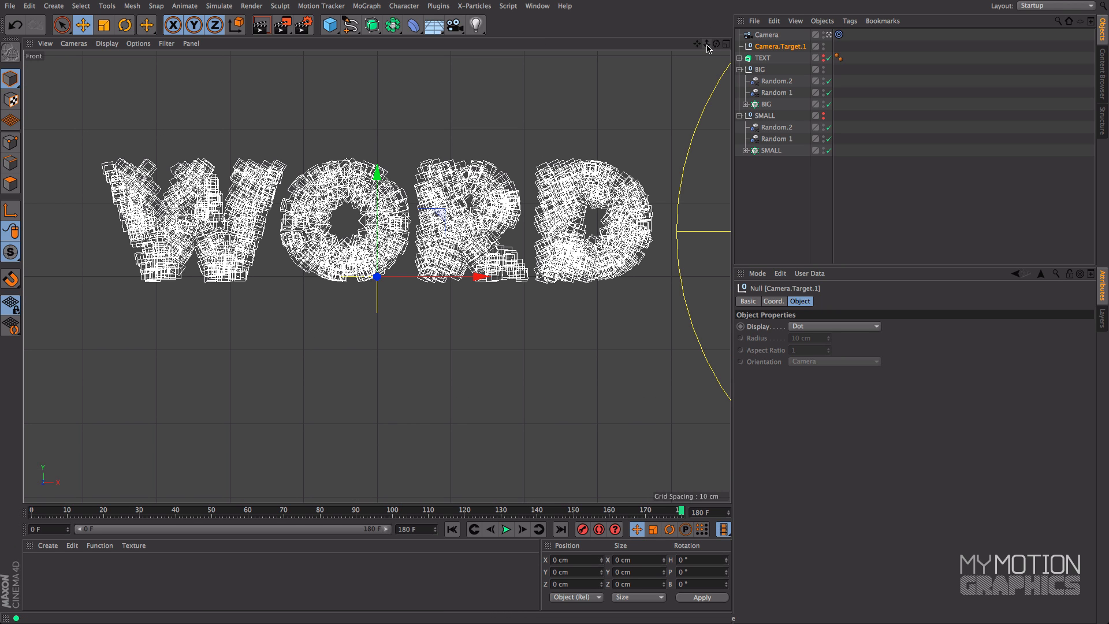
pyautogui.moveTo(372, 197); pyautogui.dragTo(385, 135)
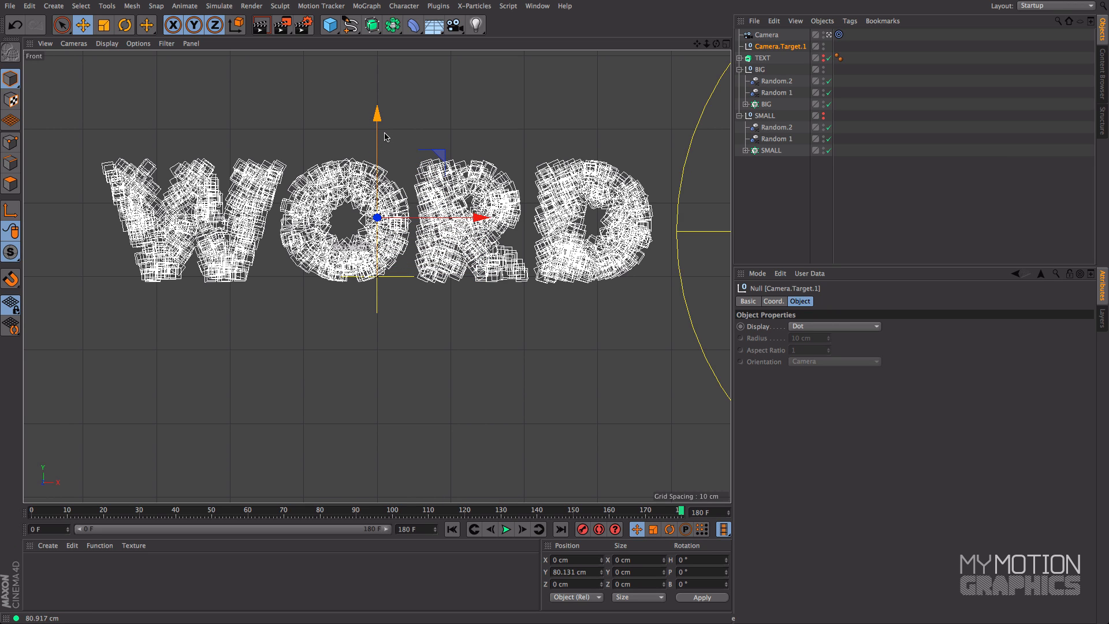
pyautogui.click(726, 43)
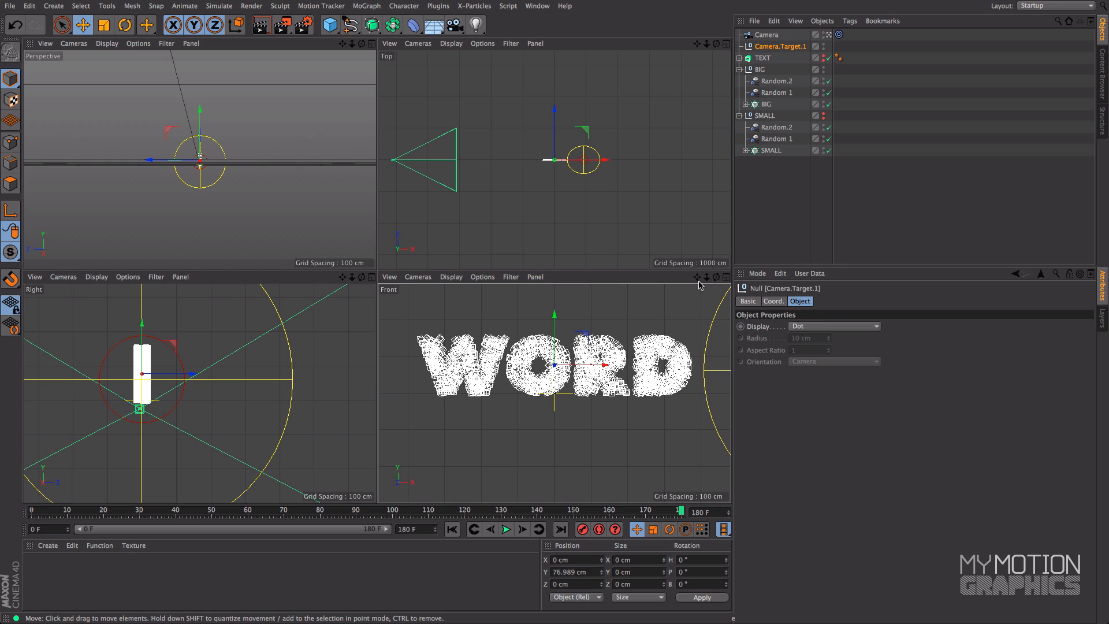
pyautogui.moveTo(706, 277); pyautogui.dragTo(676, 289)
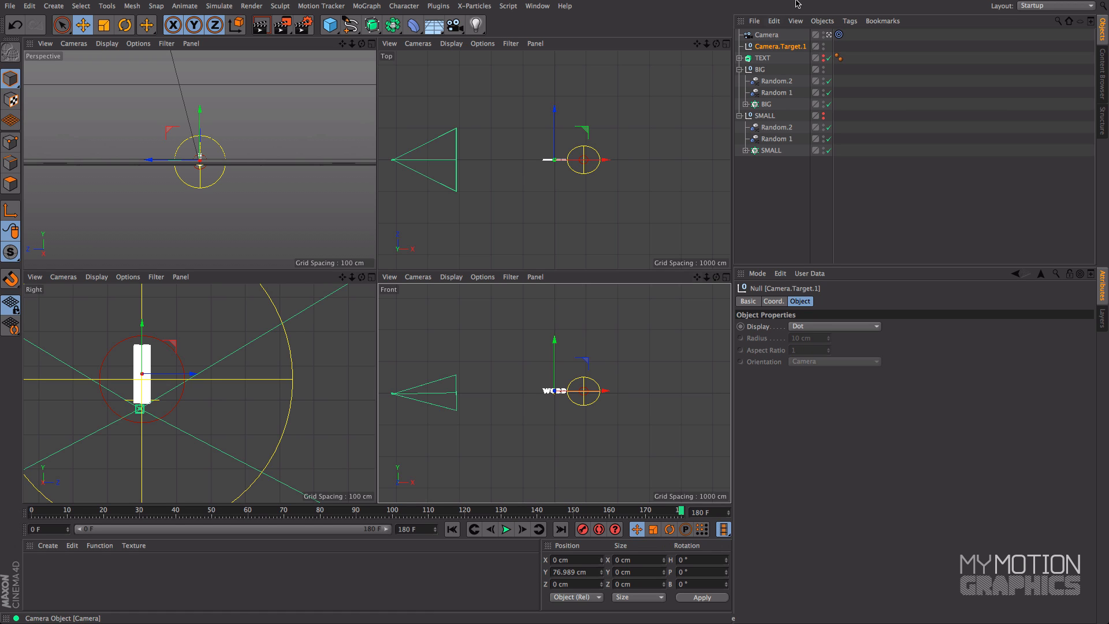
# Raise the camera to the height of its target, at about Y 78 cm
pyautogui.click(768, 35)
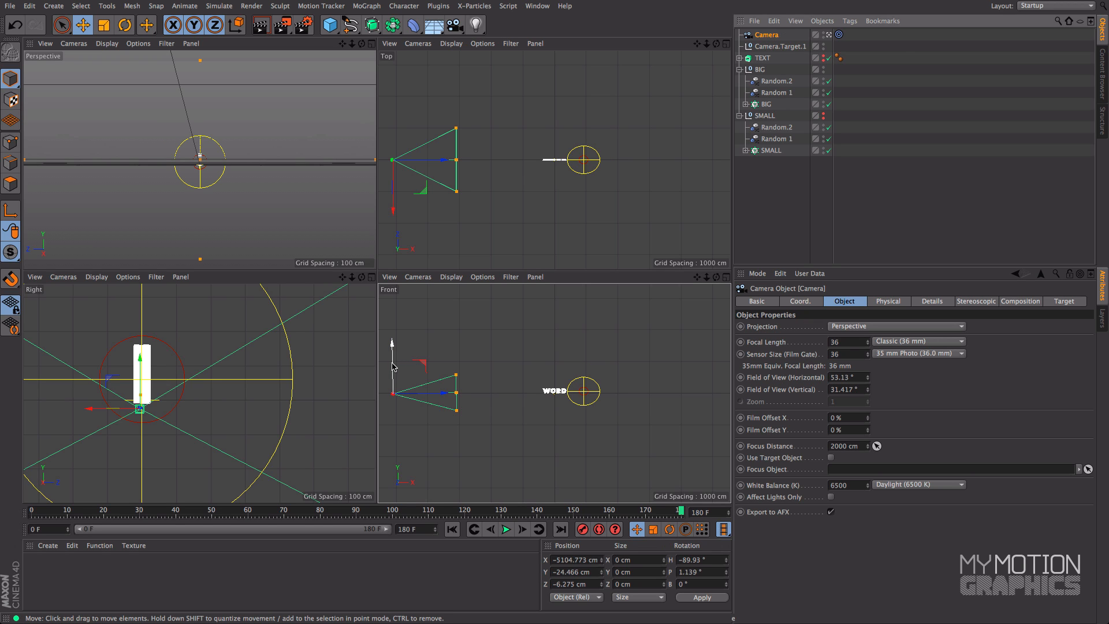
pyautogui.moveTo(392, 366); pyautogui.dragTo(393, 363)
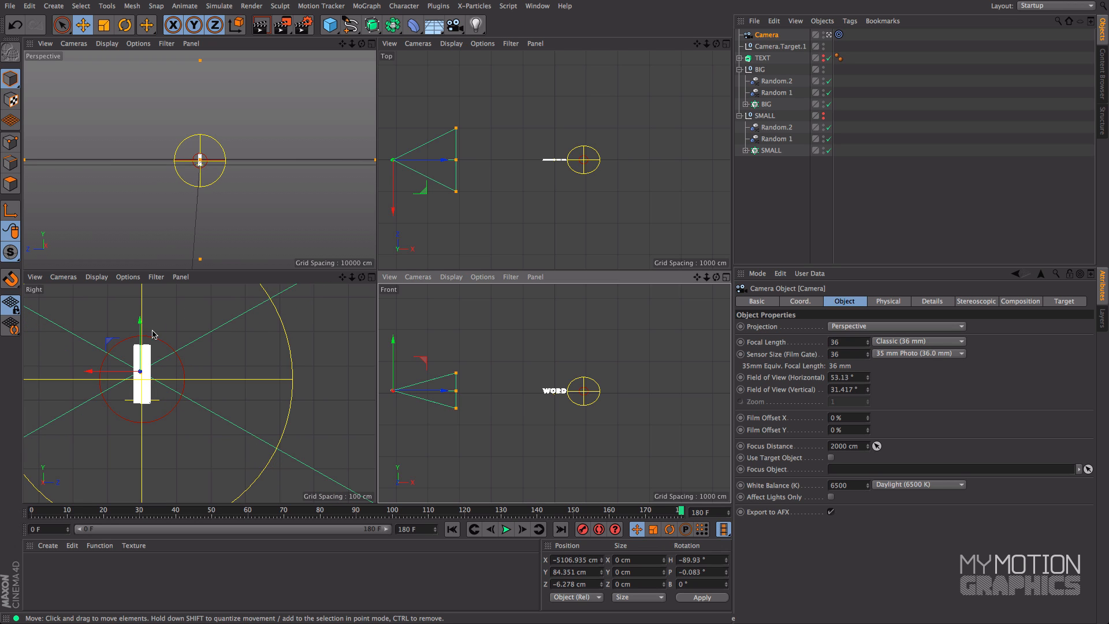
pyautogui.moveTo(140, 329); pyautogui.dragTo(139, 332)
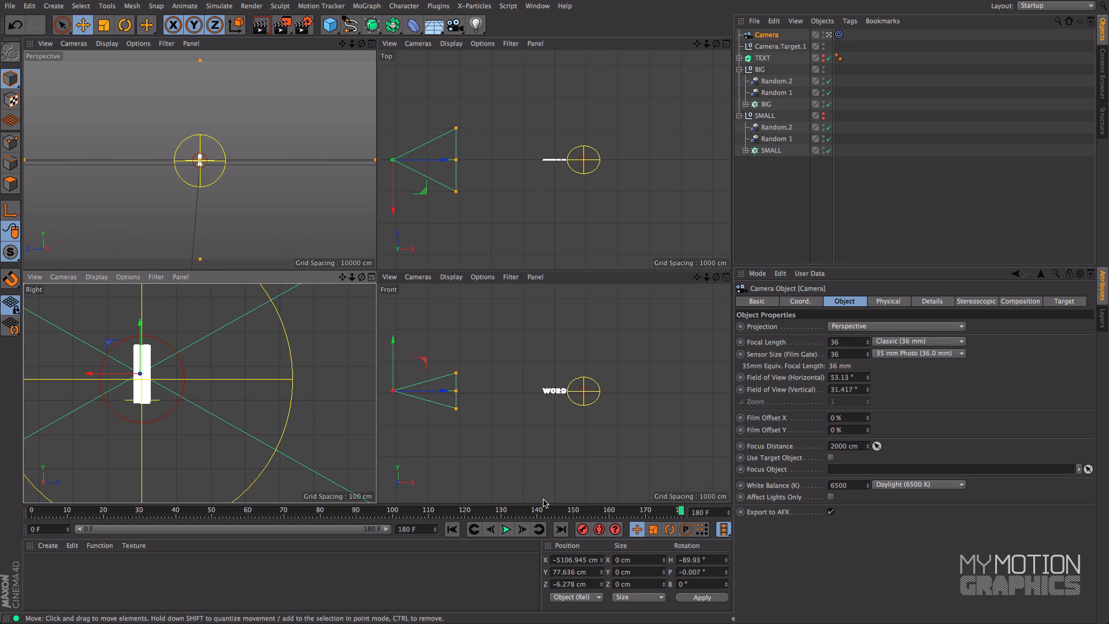
# At frame 0, move the camera slightly closer to the cloud, to about X -4943 cm, and record a keyframe
pyautogui.click(451, 529)
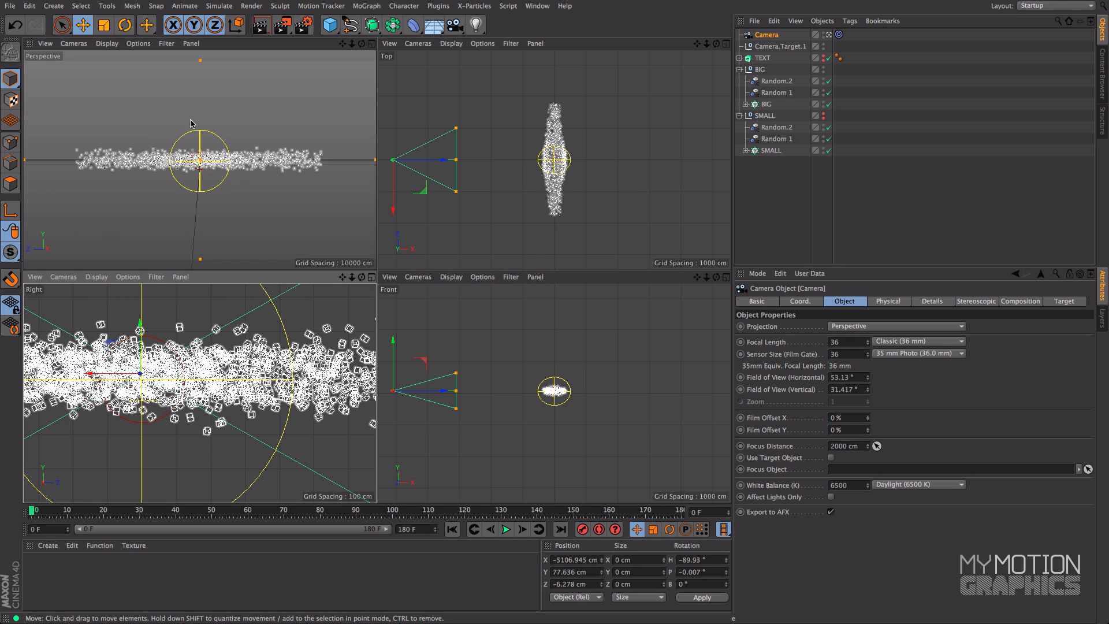
pyautogui.moveTo(443, 164); pyautogui.dragTo(449, 165)
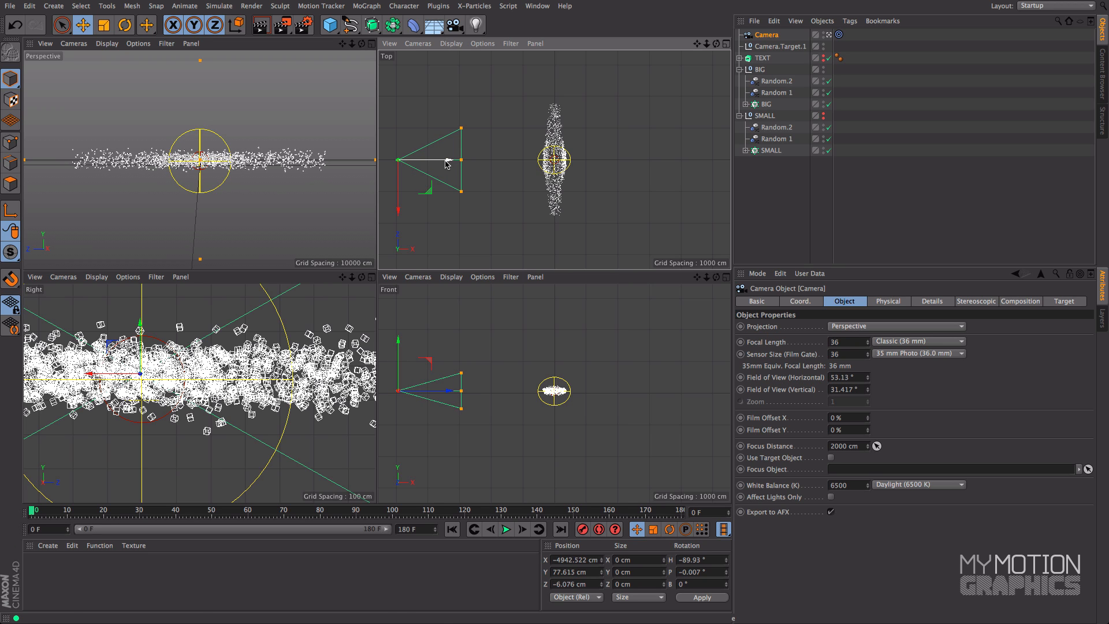
pyautogui.click(582, 529)
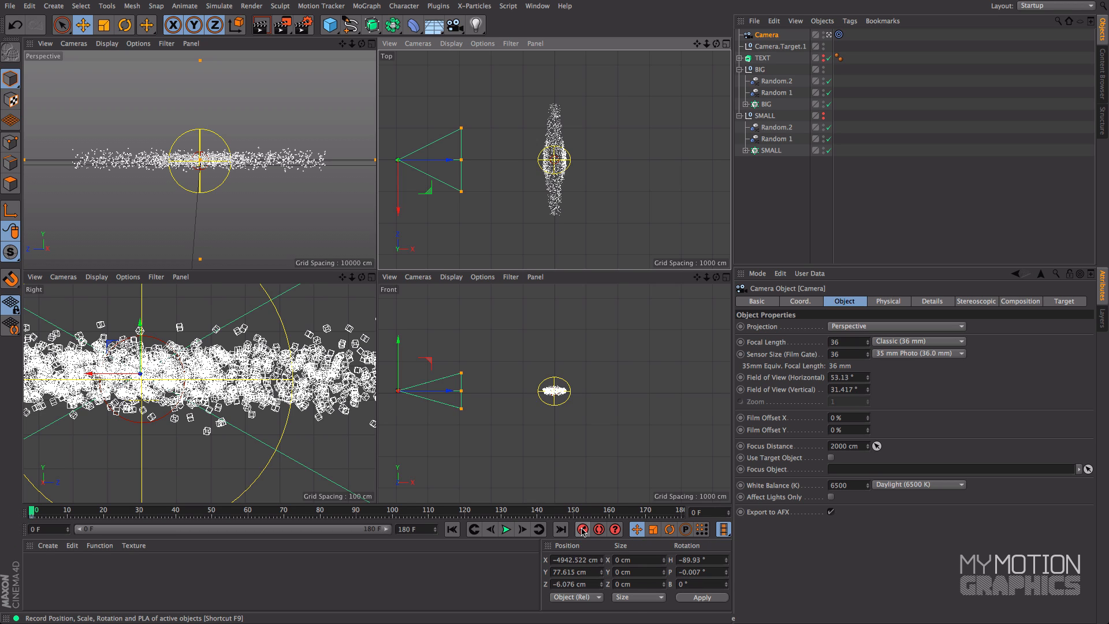
# At frame 180, move the camera in front of the WORD text at X 0 and about Z -2747 cm, and record a keyframe
pyautogui.click(683, 512)
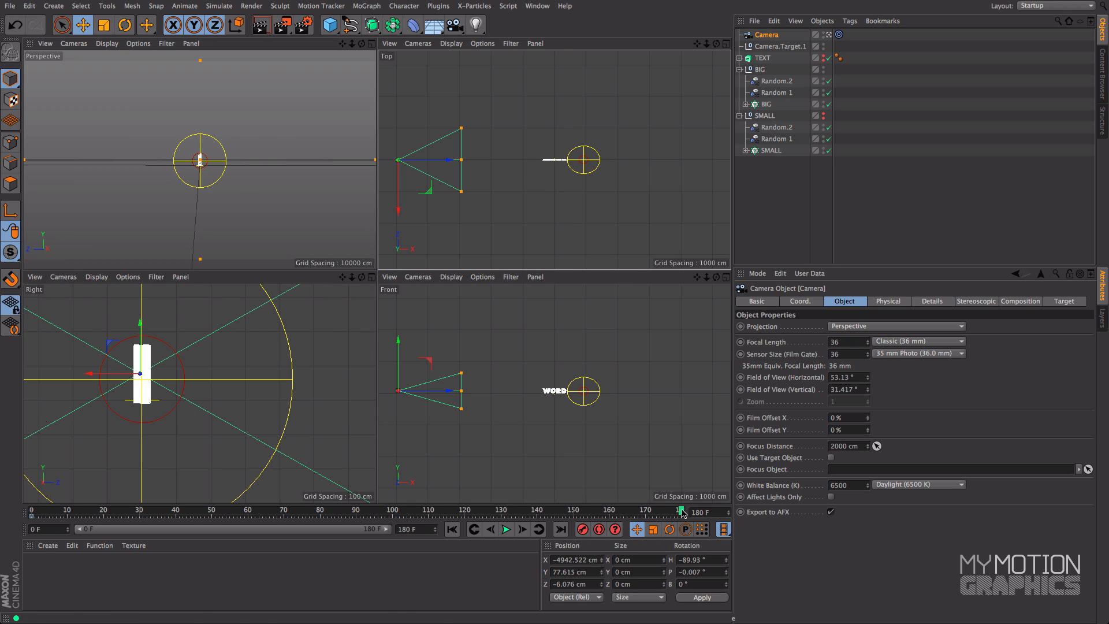
pyautogui.moveTo(433, 196); pyautogui.dragTo(589, 284)
pyautogui.moveTo(575, 246); pyautogui.dragTo(577, 246)
pyautogui.doubleClick(569, 560)
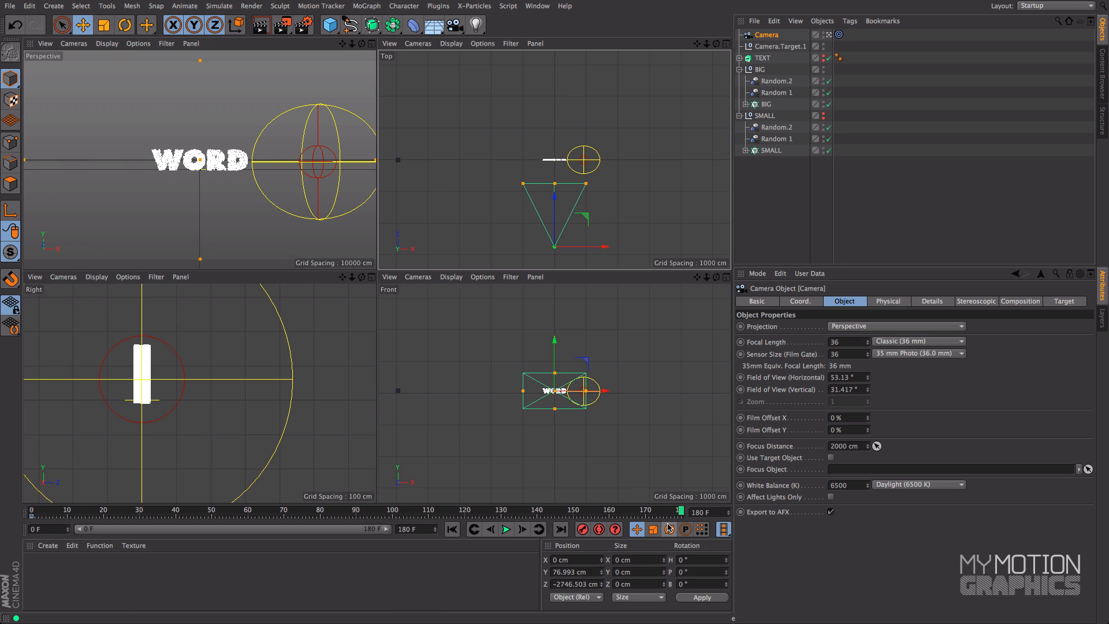
pyautogui.click(581, 530)
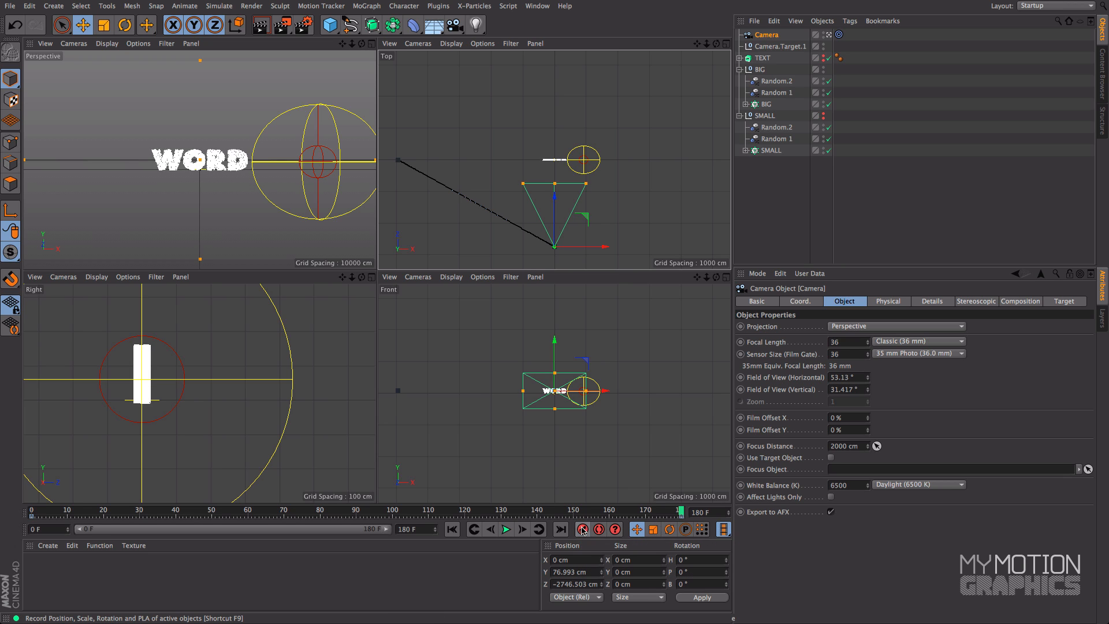
# At frame 90, move the camera in close to the particles, to about X -507 cm and Z -282 cm, record a keyframe and scrub through the motion
pyautogui.moveTo(249, 514); pyautogui.dragTo(356, 523)
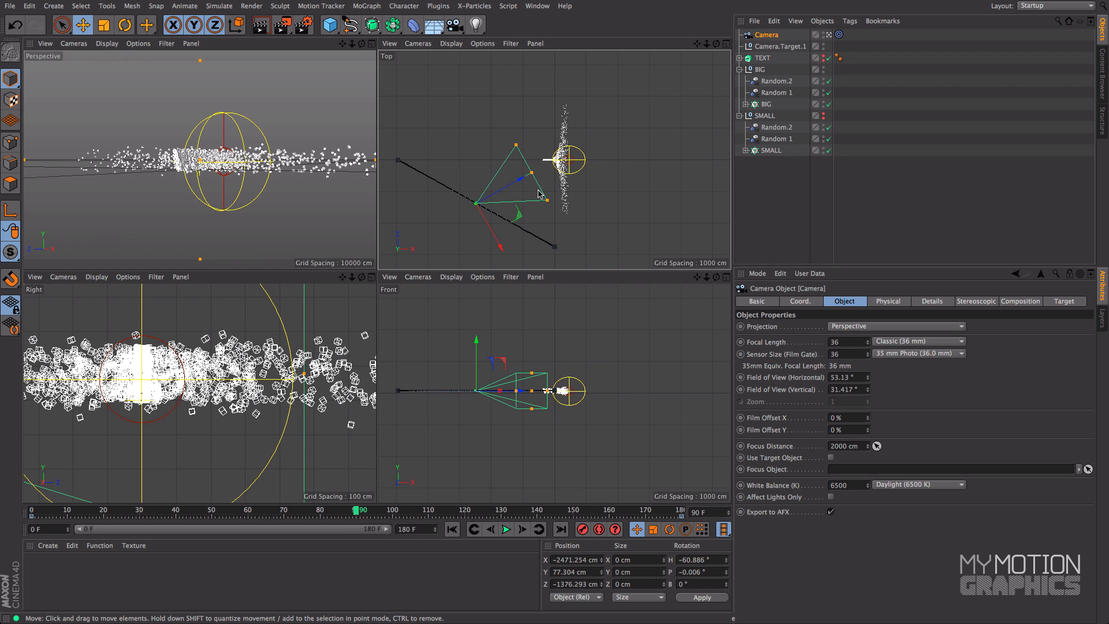
pyautogui.moveTo(522, 178); pyautogui.dragTo(590, 166)
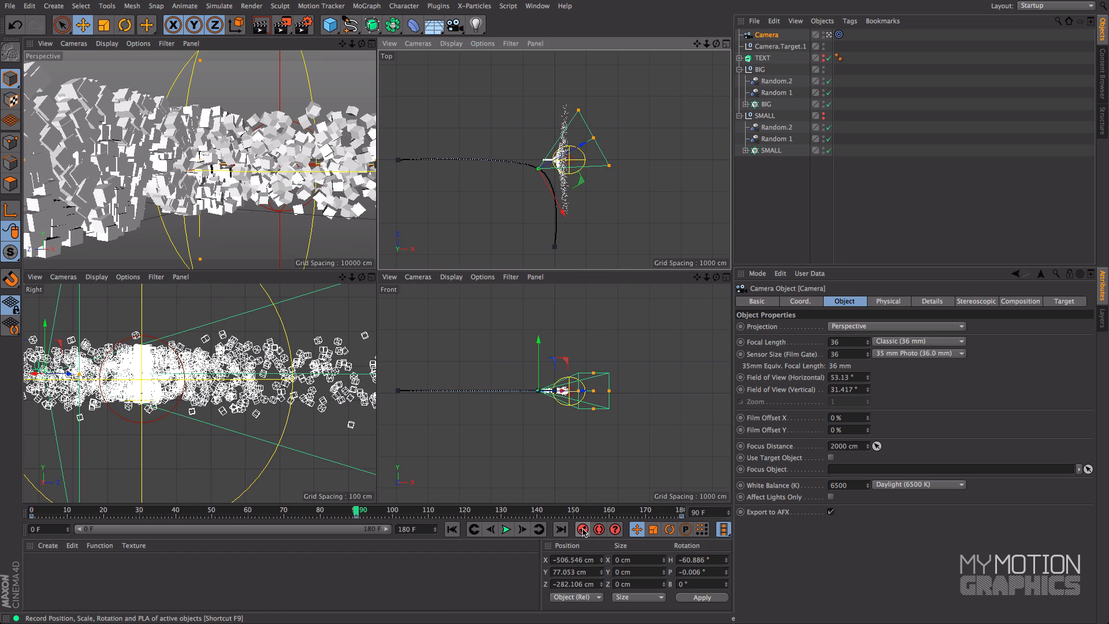
pyautogui.moveTo(357, 510); pyautogui.dragTo(522, 553)
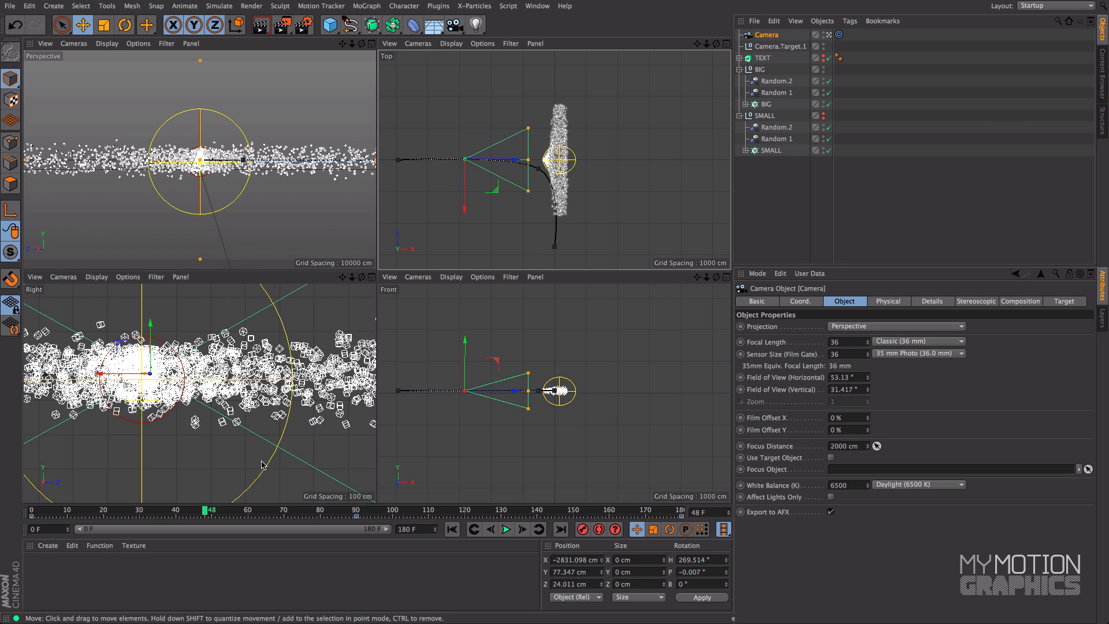
pyautogui.moveTo(206, 513); pyautogui.dragTo(56, 513)
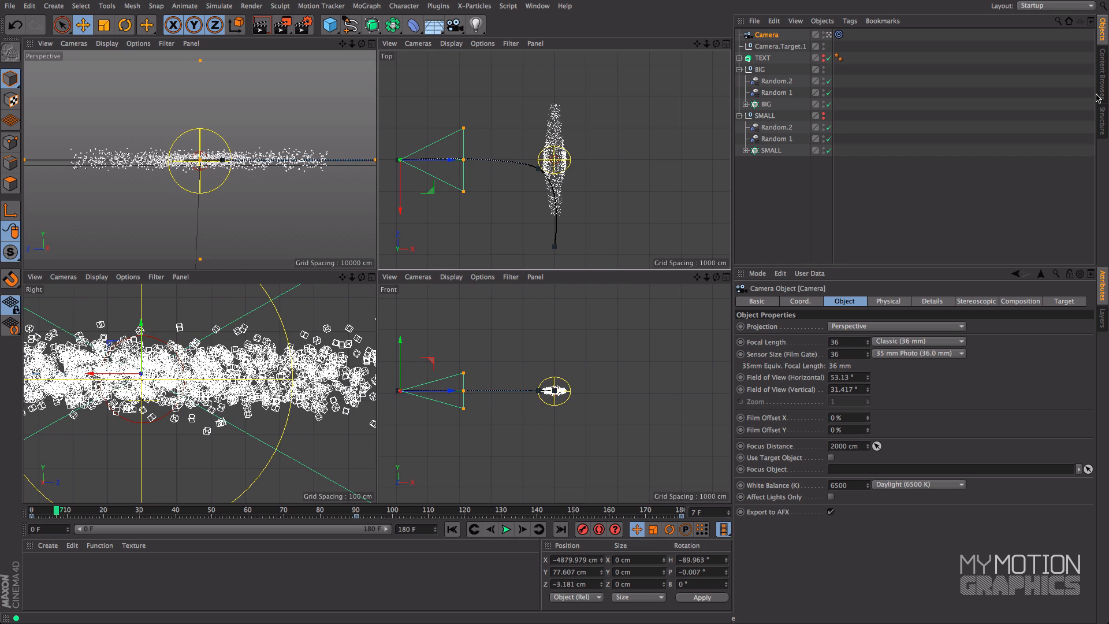
# Add The Illuminati light rig to the scene from the MMG - The Illuminati presets in the Content Browser
pyautogui.click(1103, 68)
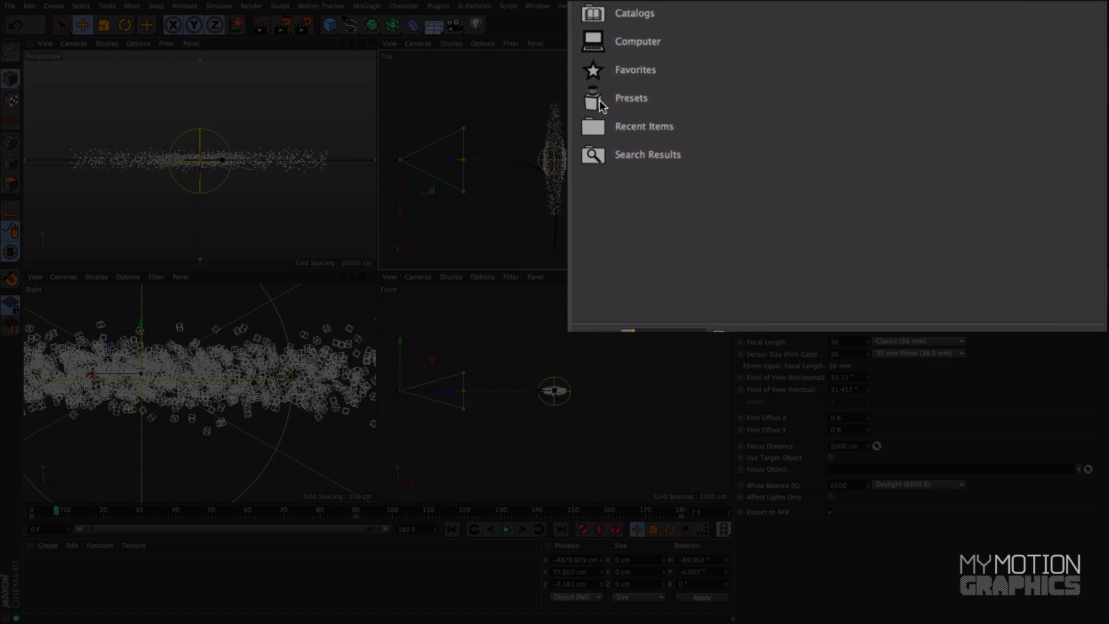
pyautogui.doubleClick(755, 96)
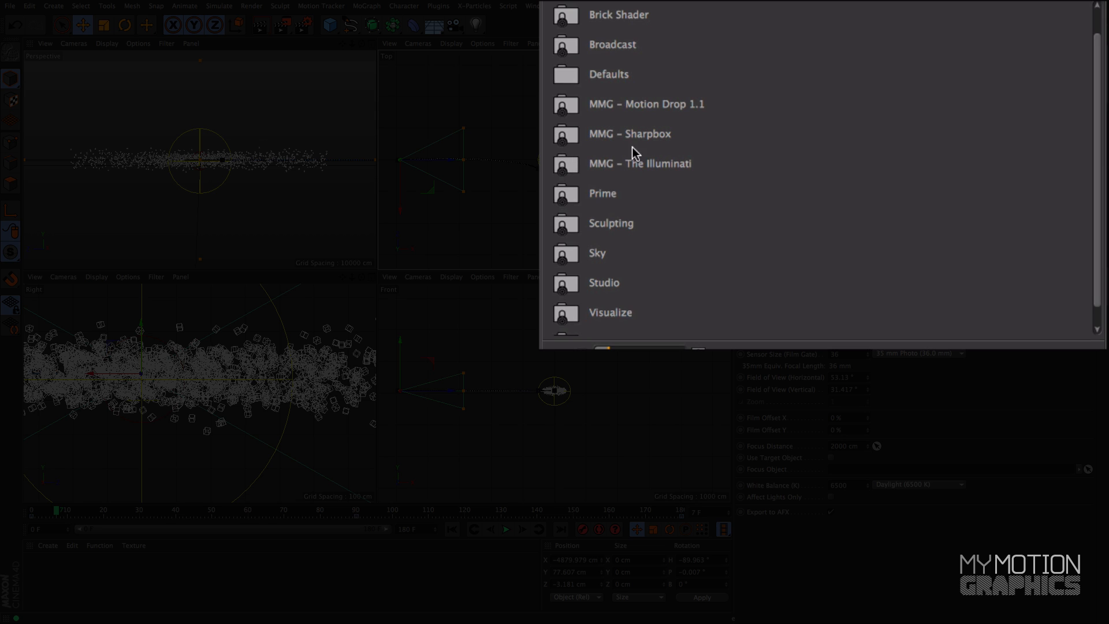
pyautogui.doubleClick(564, 165)
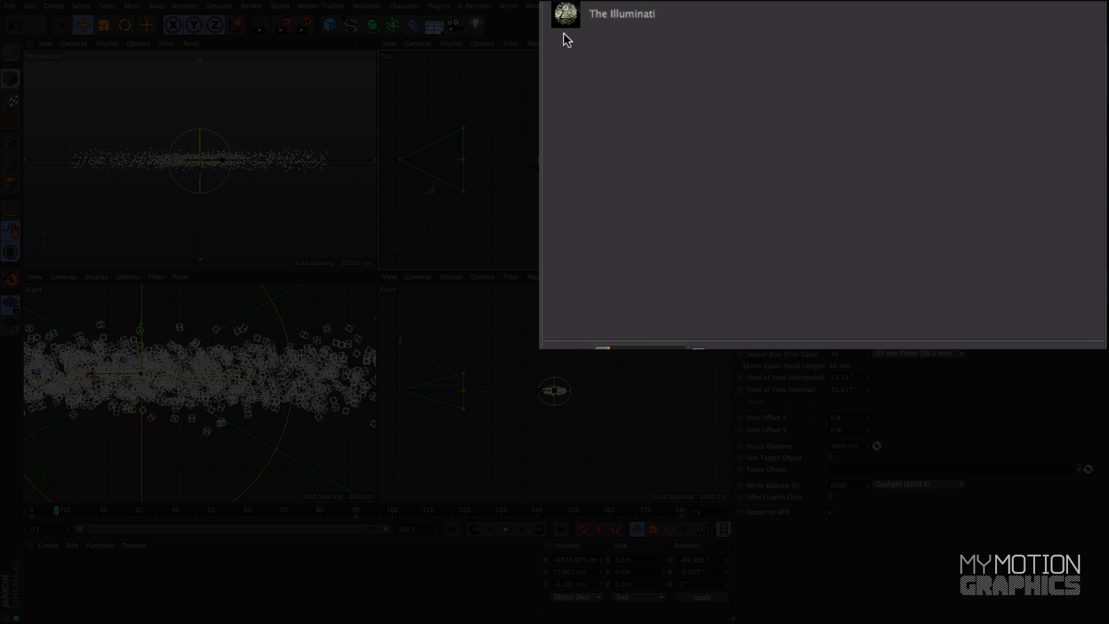
pyautogui.moveTo(607, 348); pyautogui.dragTo(684, 348)
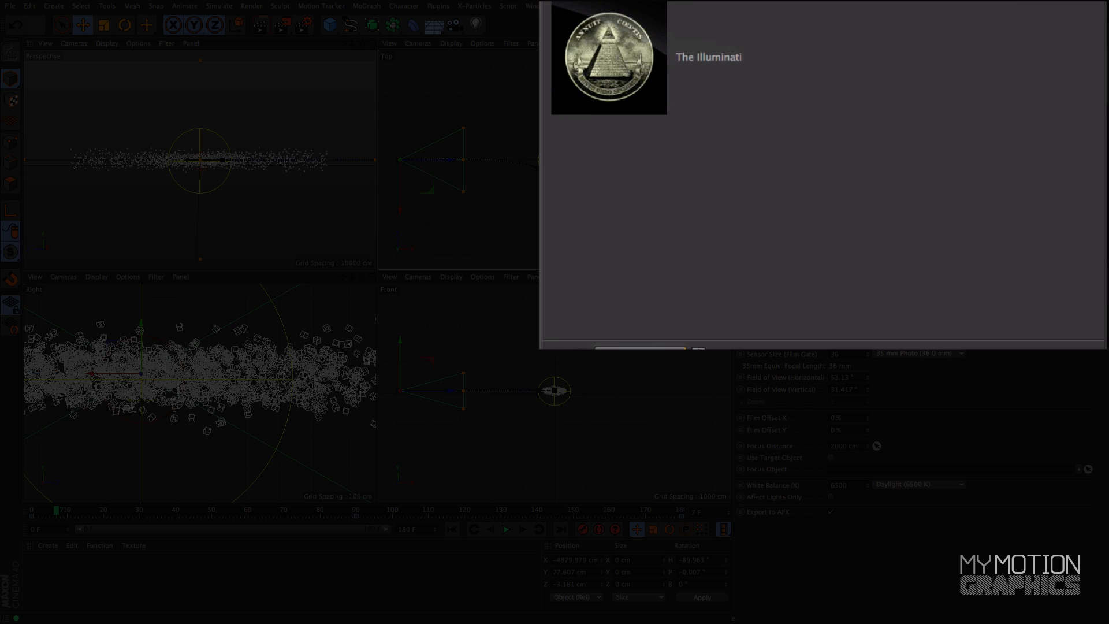
pyautogui.click(627, 66)
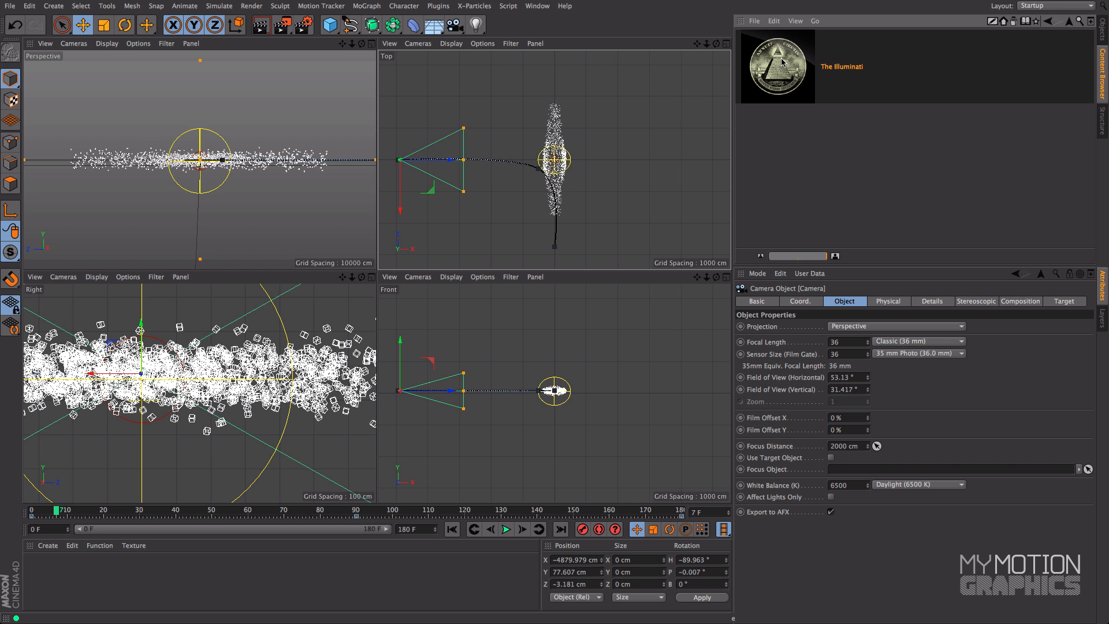
pyautogui.moveTo(781, 63); pyautogui.dragTo(252, 111)
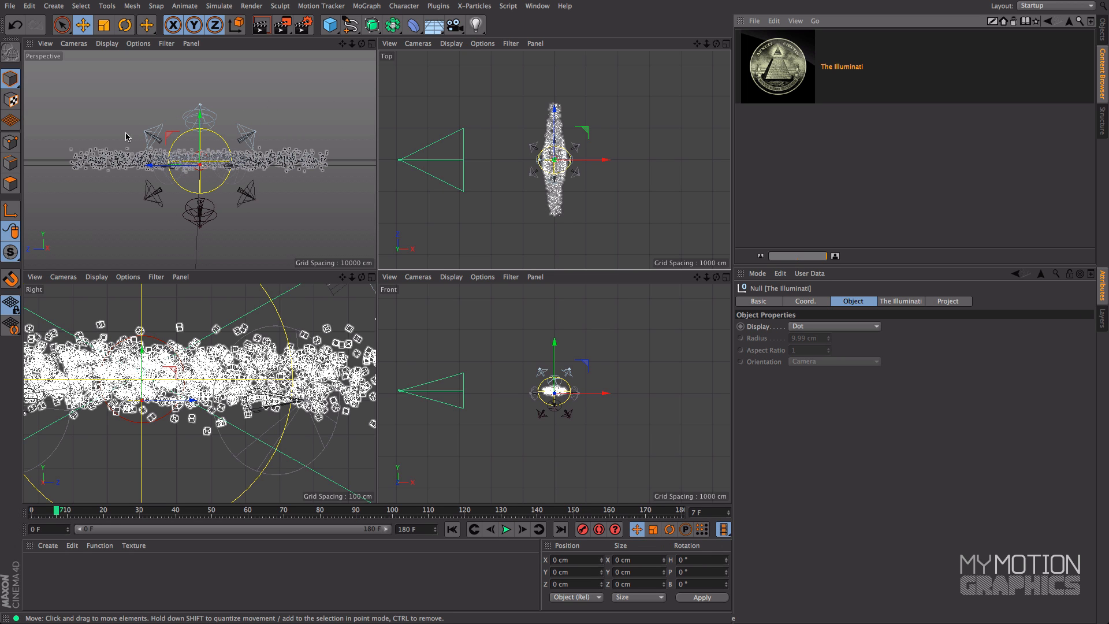
# Maximize the perspective view and test-render the particle cloud lit by The Illuminati
pyautogui.click(1103, 33)
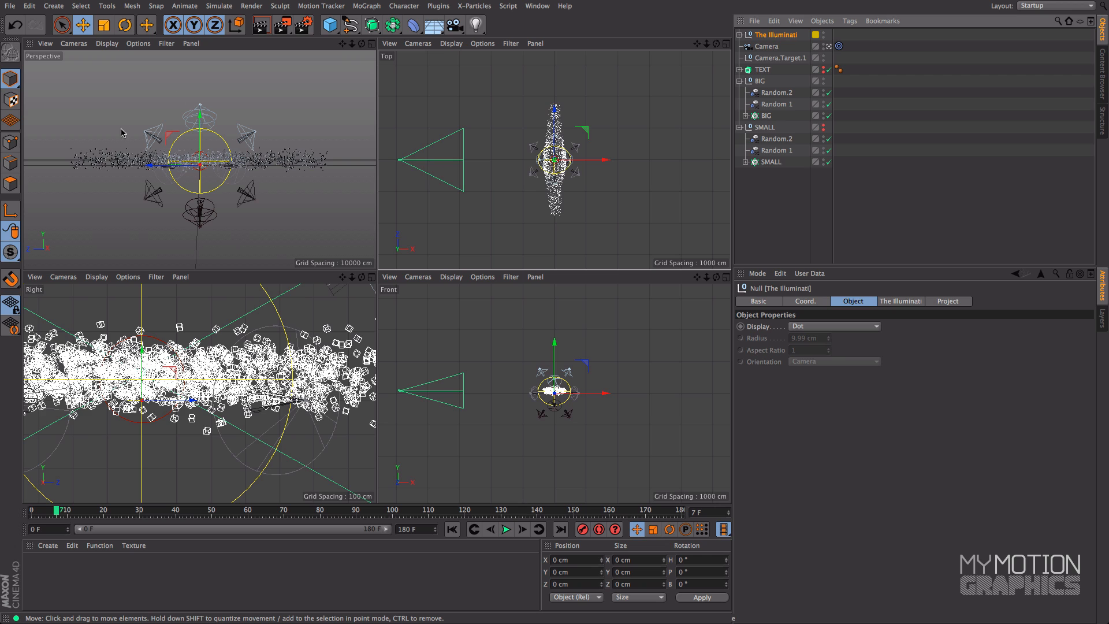
pyautogui.middleClick(318, 230)
pyautogui.click(259, 26)
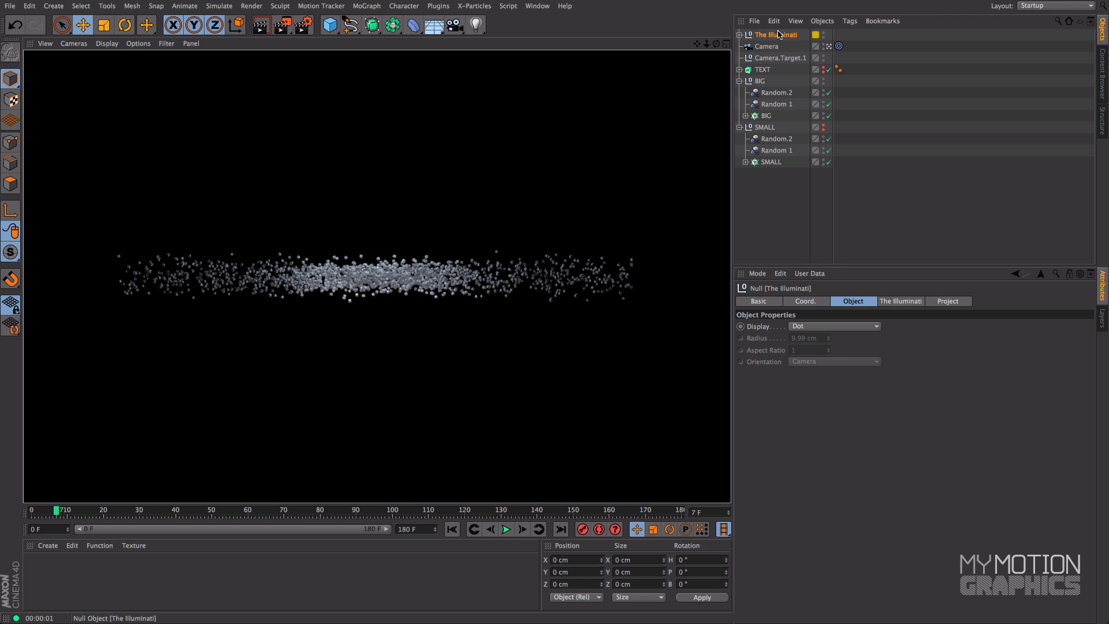
pyautogui.click(686, 43)
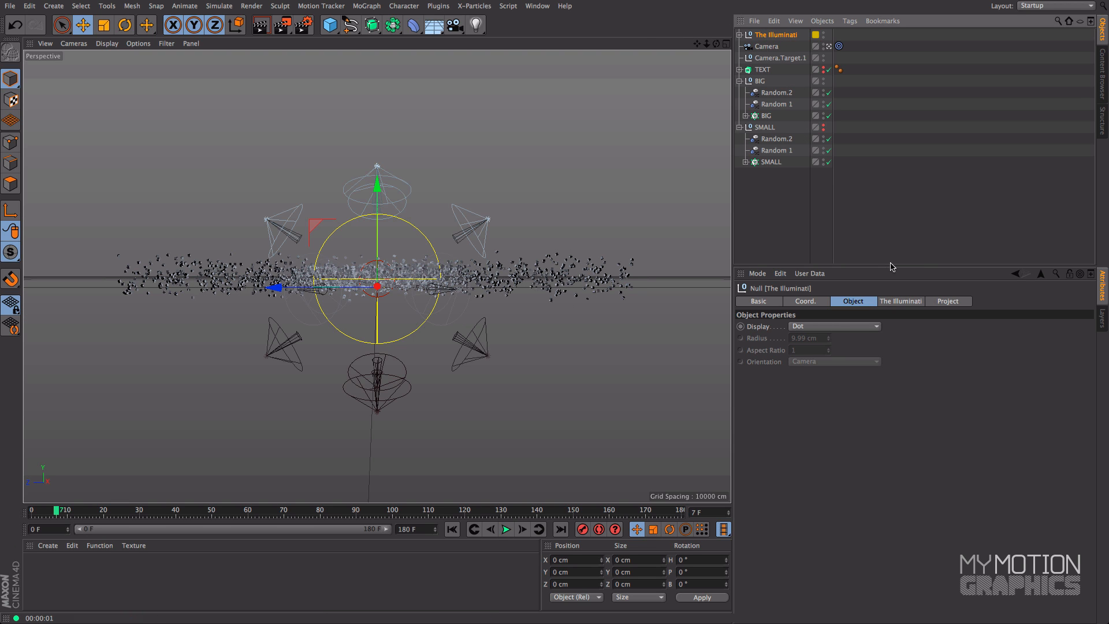
# Enlarge The Illuminati's radius to about 2356 cm and test-render the view at frame 7
pyautogui.click(893, 301)
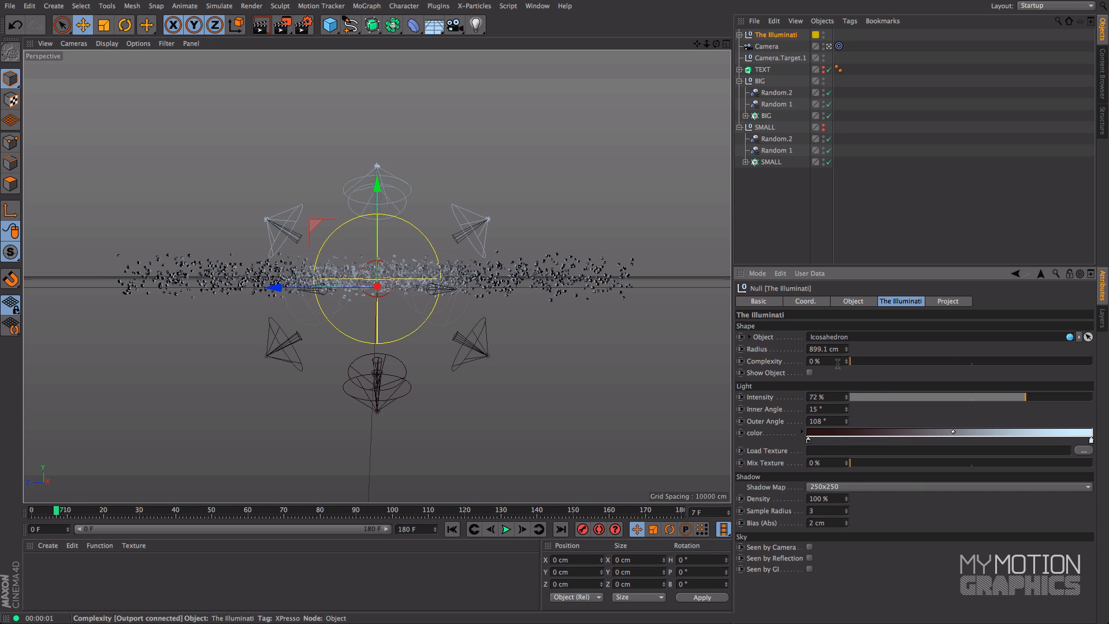
pyautogui.moveTo(848, 353); pyautogui.dragTo(973, 353)
pyautogui.click(262, 25)
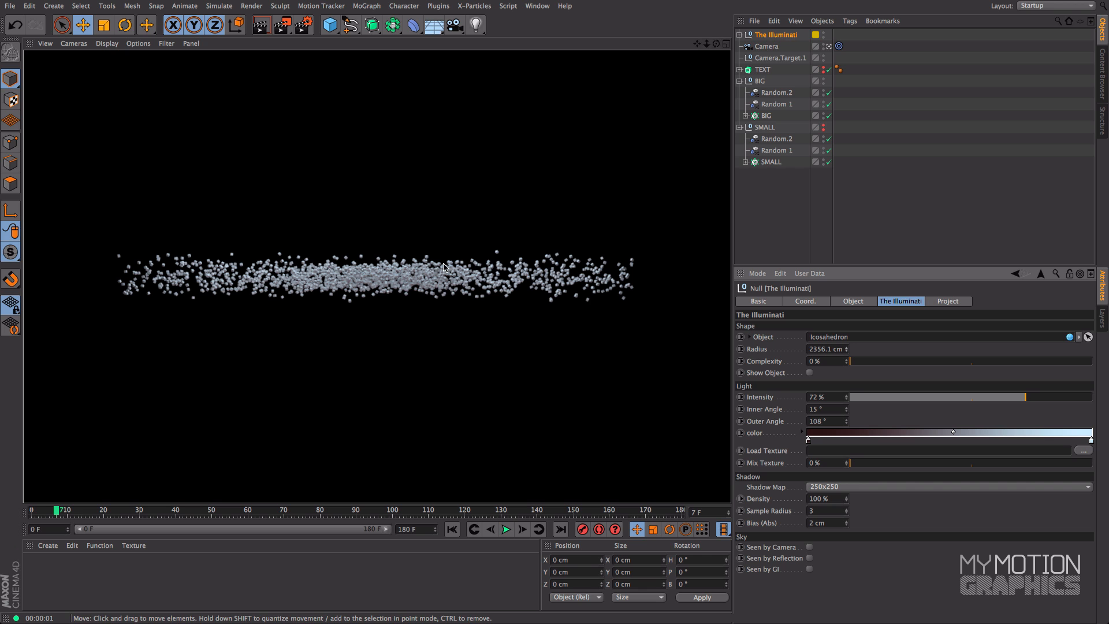
# Test-render frames 77 and 103 to check the lighting on the particles as the text forms
pyautogui.moveTo(85, 514); pyautogui.dragTo(311, 499)
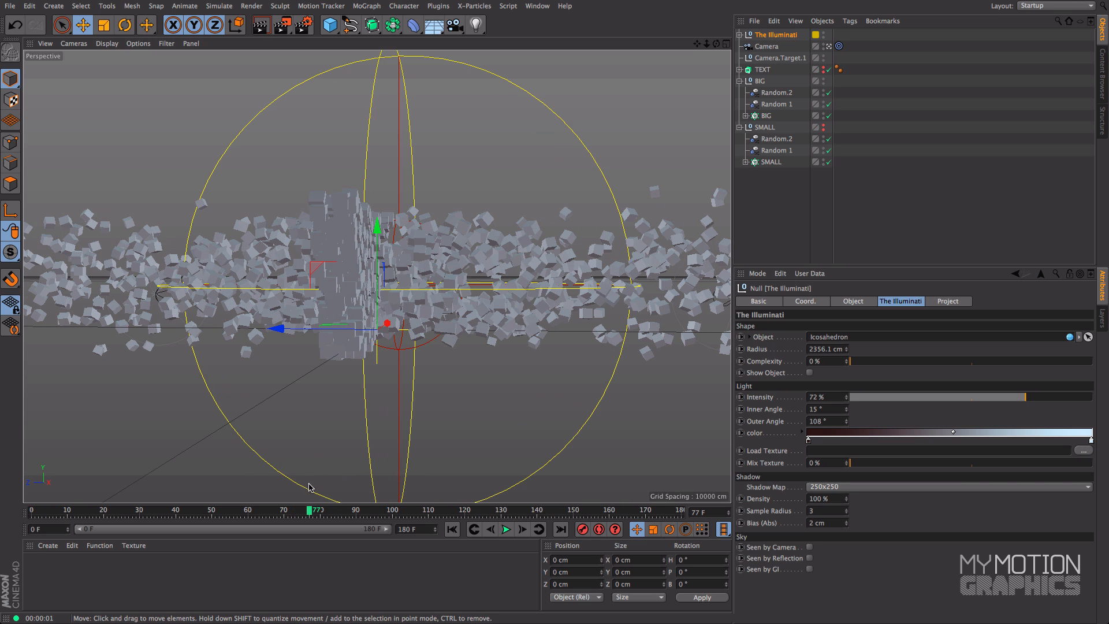
pyautogui.click(260, 33)
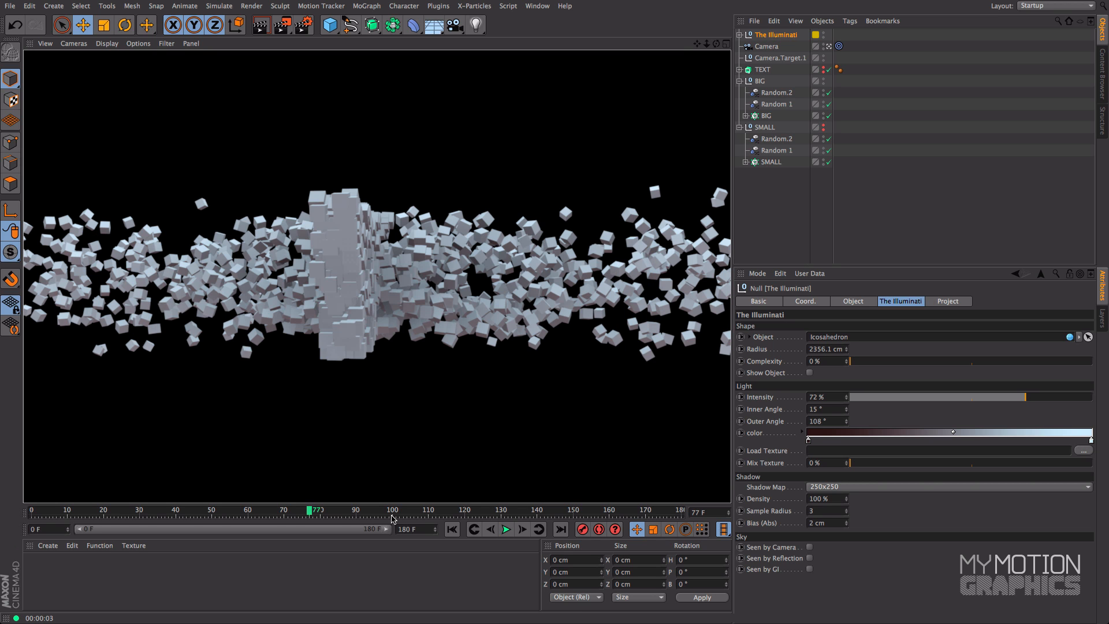
pyautogui.moveTo(374, 514); pyautogui.dragTo(403, 514)
pyautogui.click(259, 25)
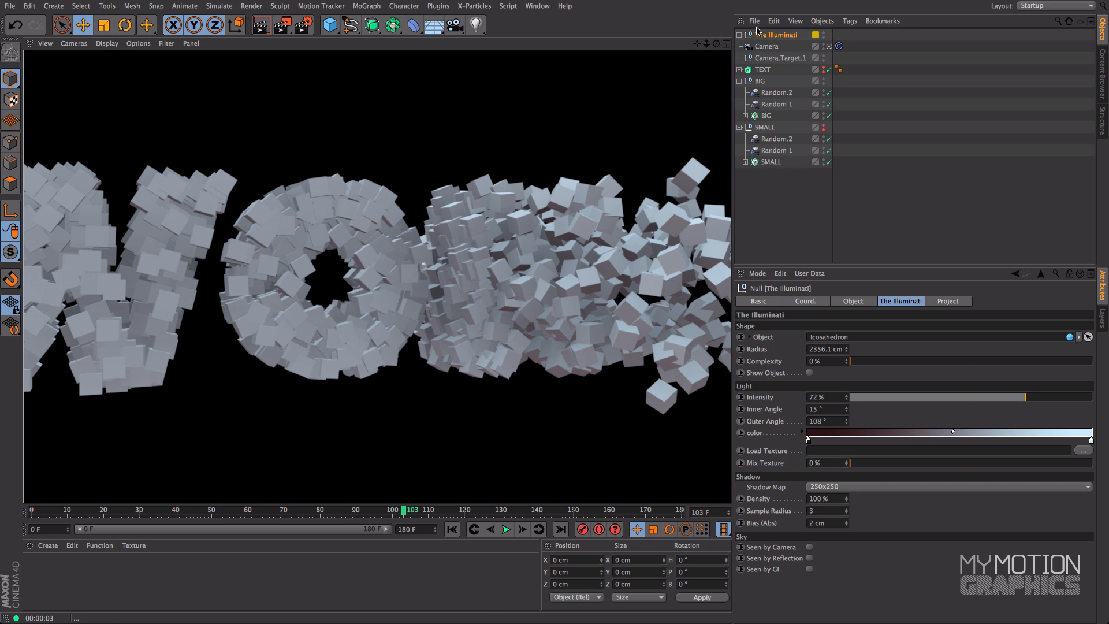
# Set The Illuminati's absolute shadow bias to 0 cm and test-render frames 103 and 121
pyautogui.click(777, 37)
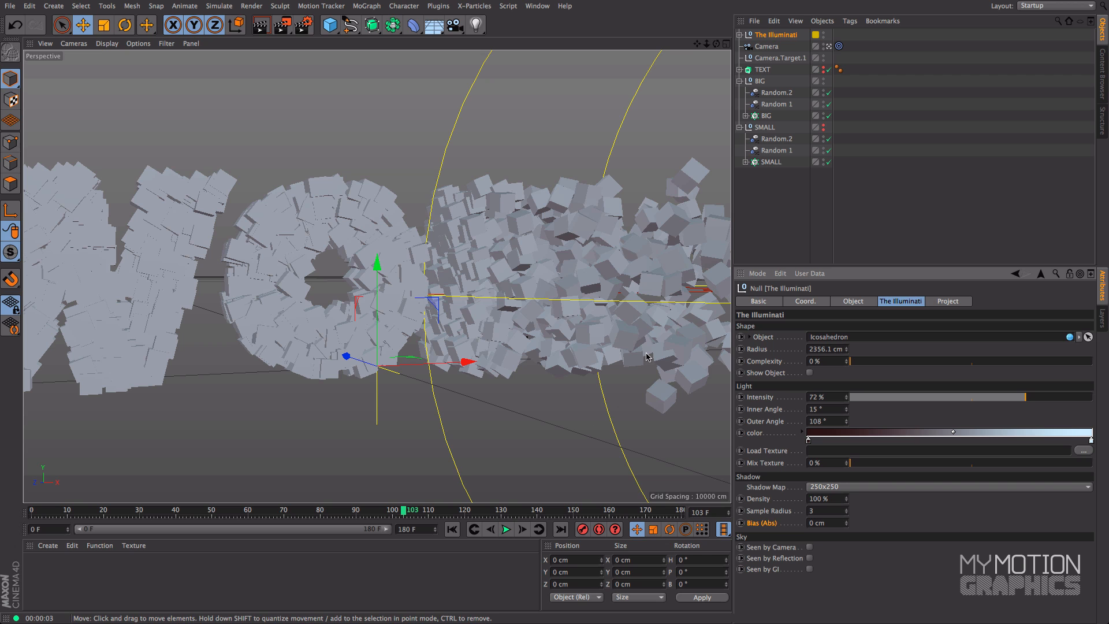
pyautogui.click(261, 25)
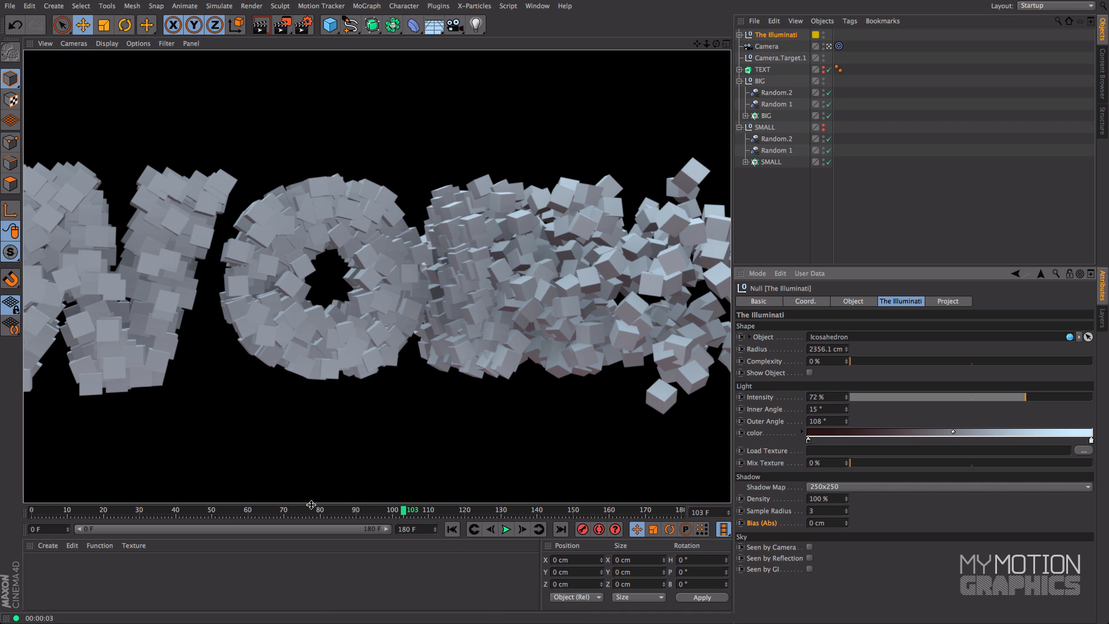
pyautogui.moveTo(288, 513); pyautogui.dragTo(468, 511)
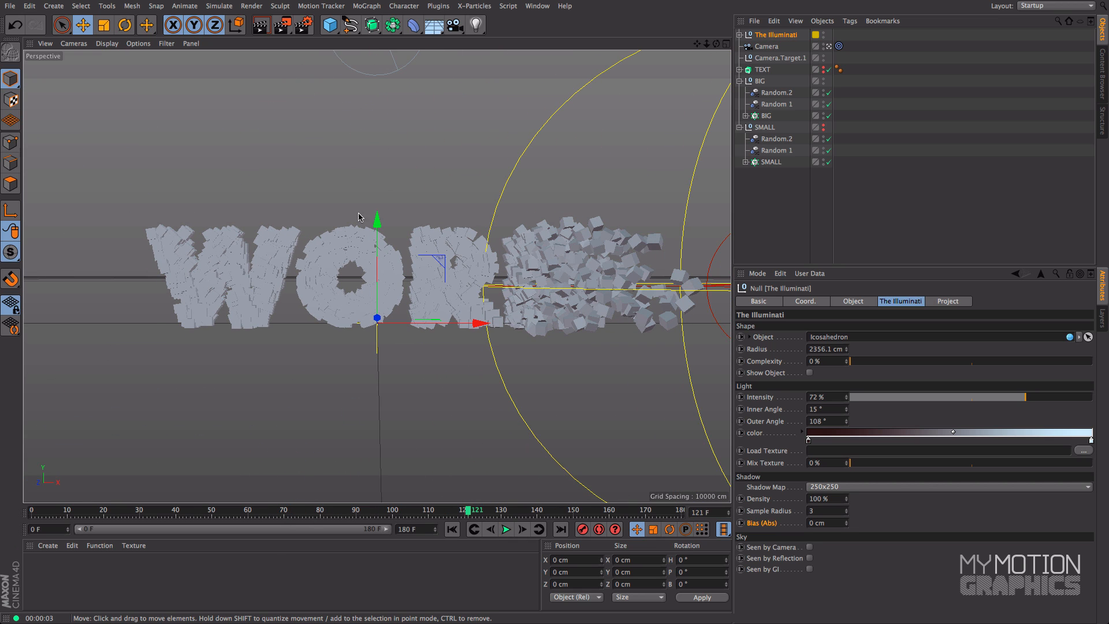
pyautogui.click(260, 24)
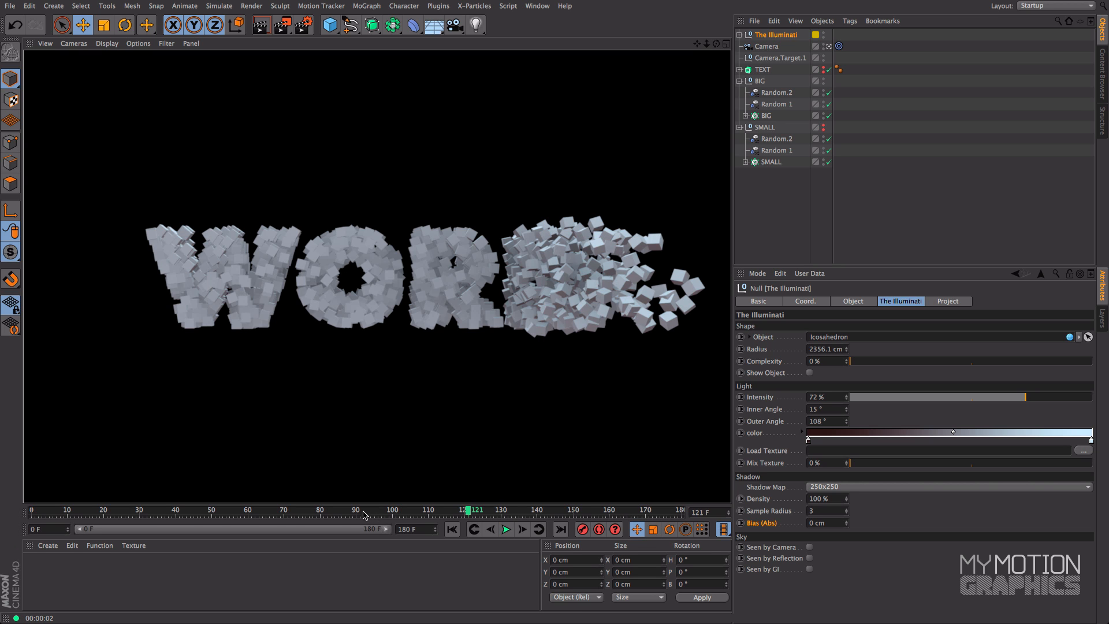
# Test-render frames 150, 97 and 85 to examine the shadows, and return to frame 20
pyautogui.moveTo(373, 512); pyautogui.dragTo(572, 512)
pyautogui.click(259, 26)
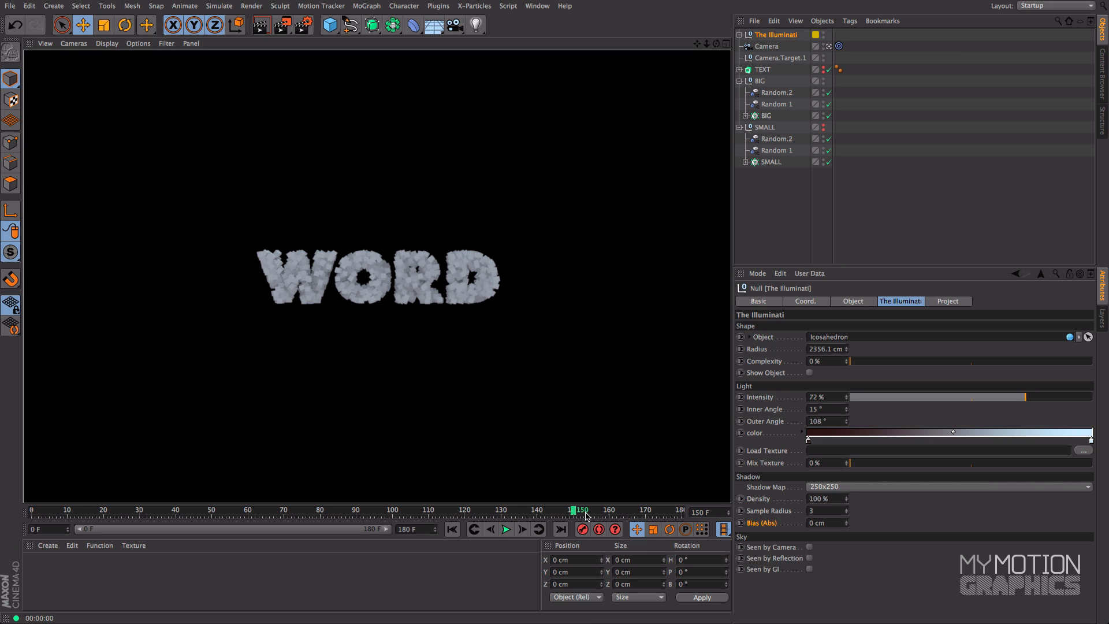
pyautogui.moveTo(591, 513); pyautogui.dragTo(381, 512)
pyautogui.click(259, 26)
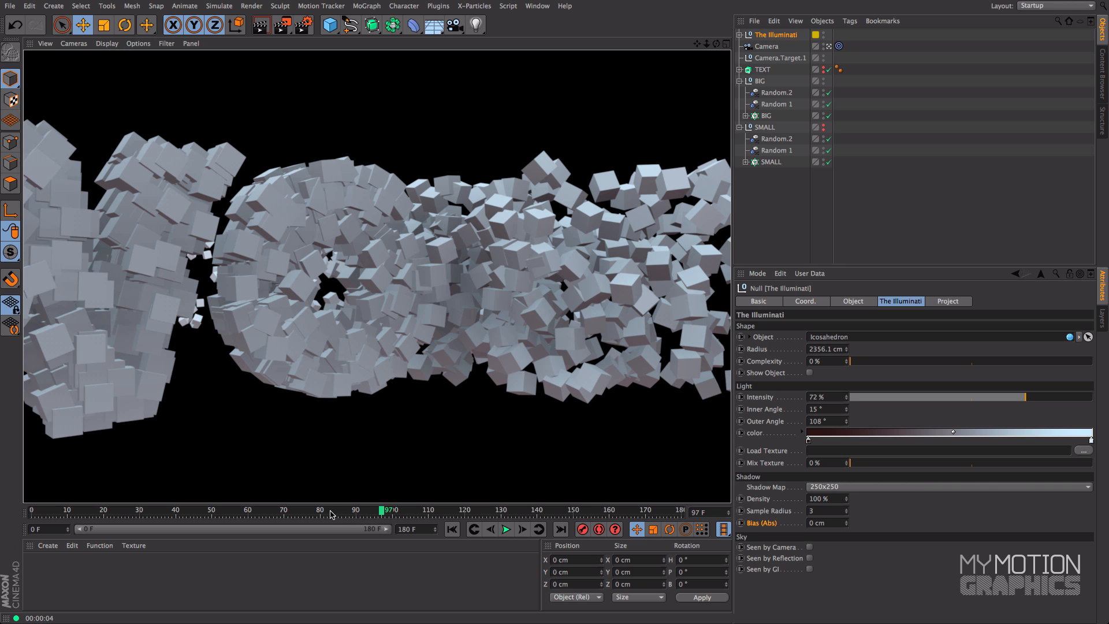
pyautogui.moveTo(287, 510); pyautogui.dragTo(339, 512)
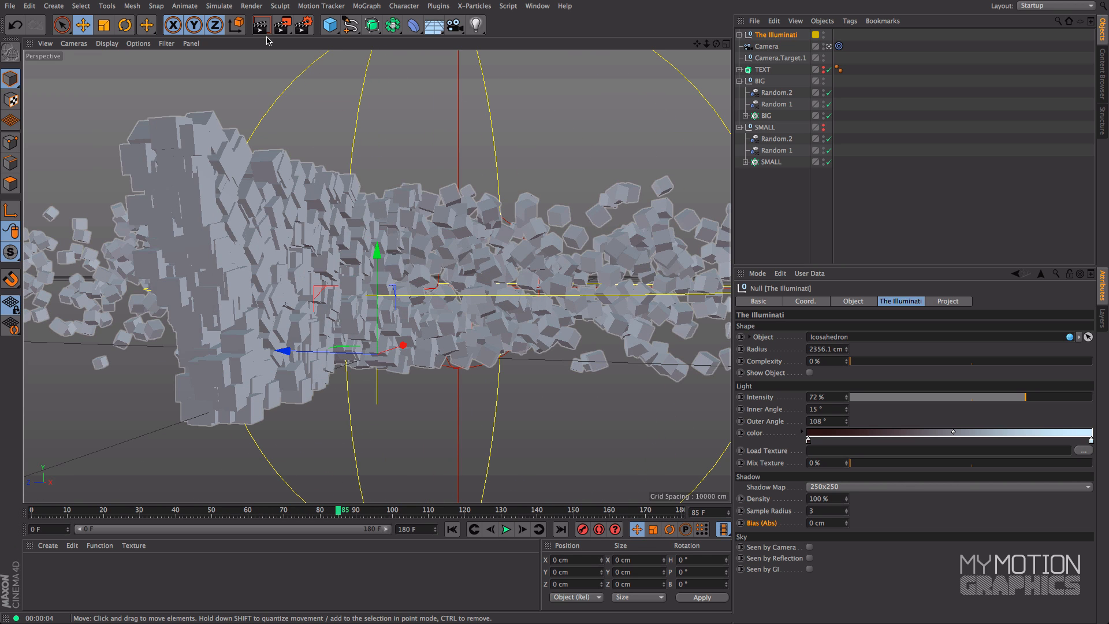
pyautogui.hotkey('ctrl', 'r')
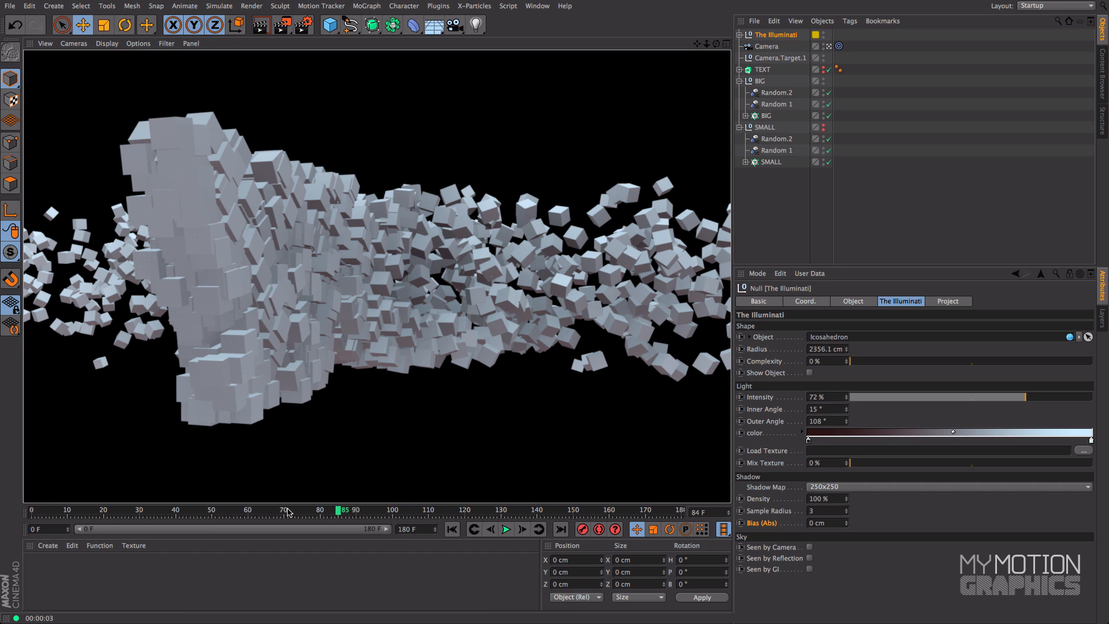
pyautogui.moveTo(287, 512); pyautogui.dragTo(104, 513)
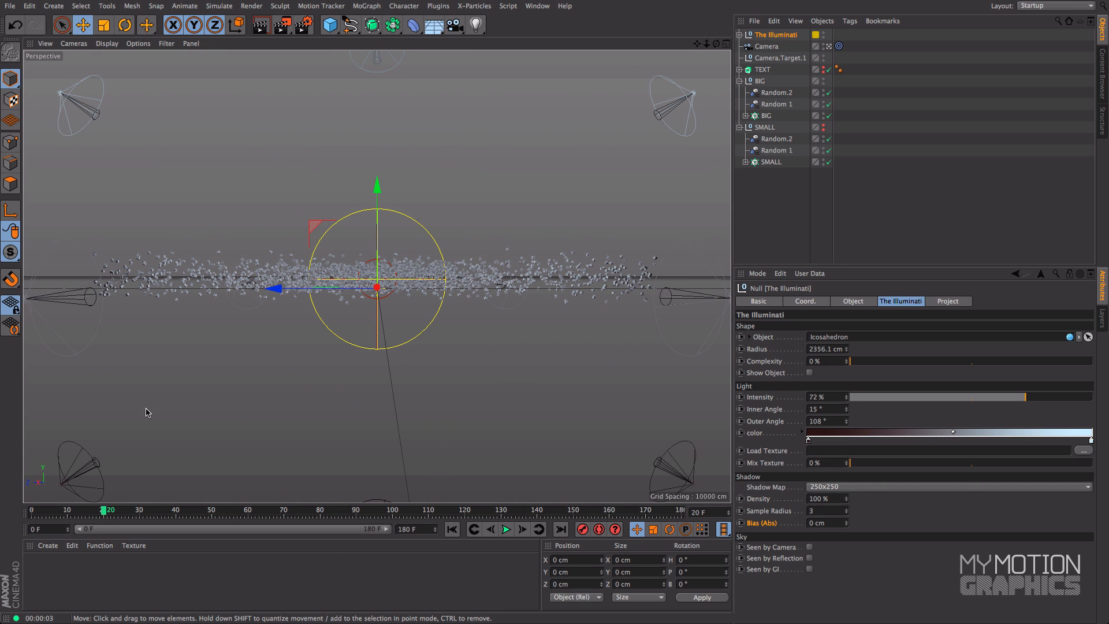
# Create a new material and name it cubes
pyautogui.click(101, 574)
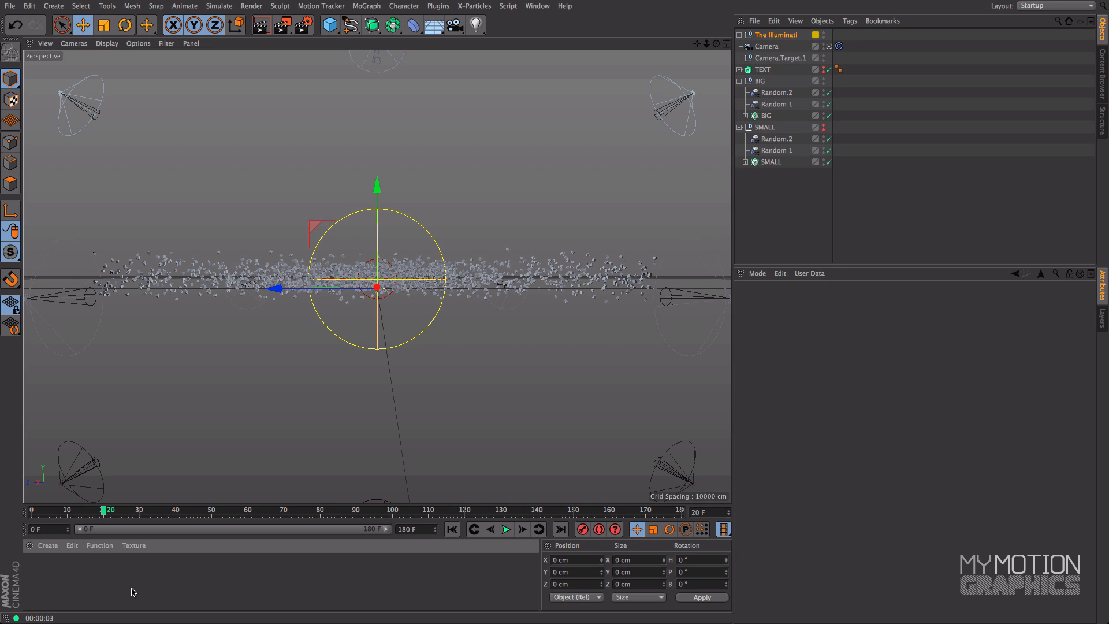
pyautogui.doubleClick(97, 577)
pyautogui.doubleClick(31, 584)
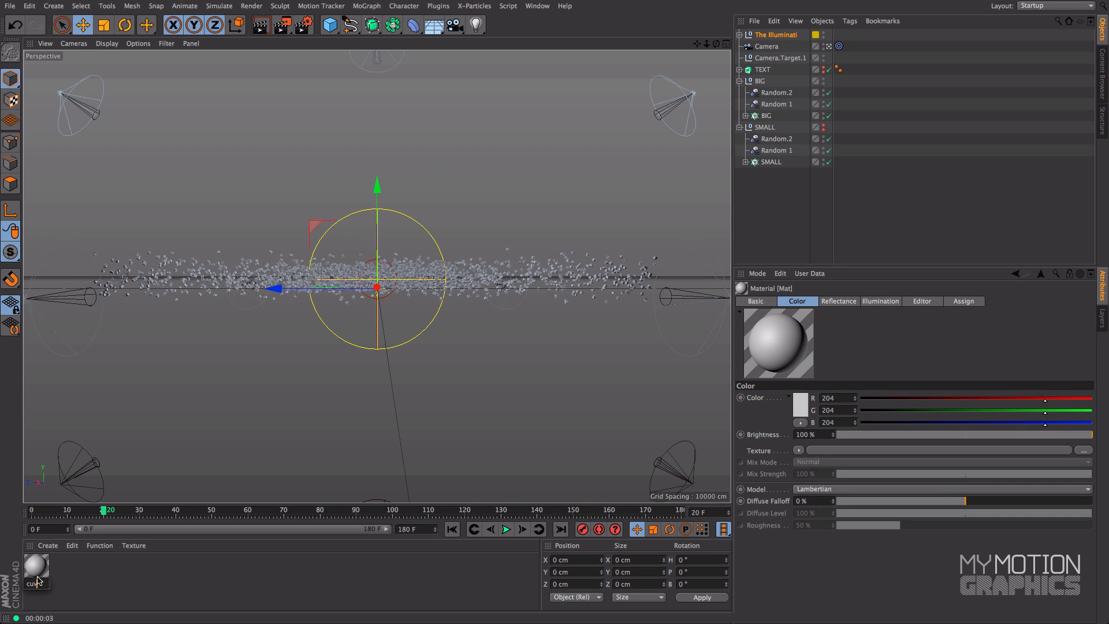
pyautogui.press('Return')
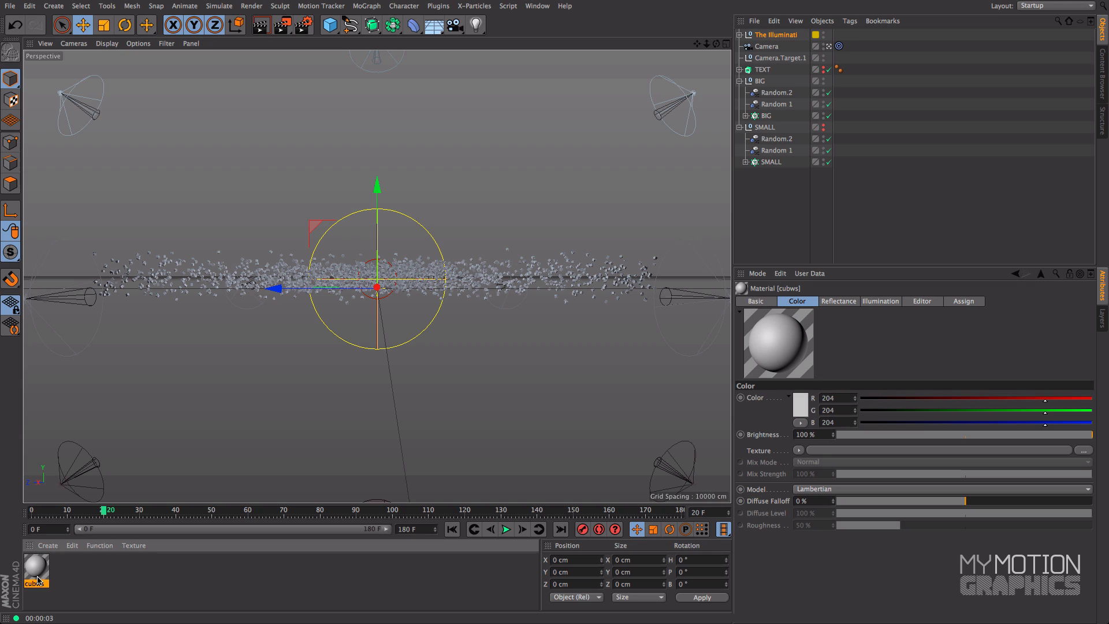
pyautogui.doubleClick(39, 585)
pyautogui.click(40, 583)
pyautogui.write('e')
pyautogui.press('Return')
# Set the cubes material's color to a blue of about R 54, G 90, B 168
pyautogui.moveTo(841, 267); pyautogui.dragTo(840, 202)
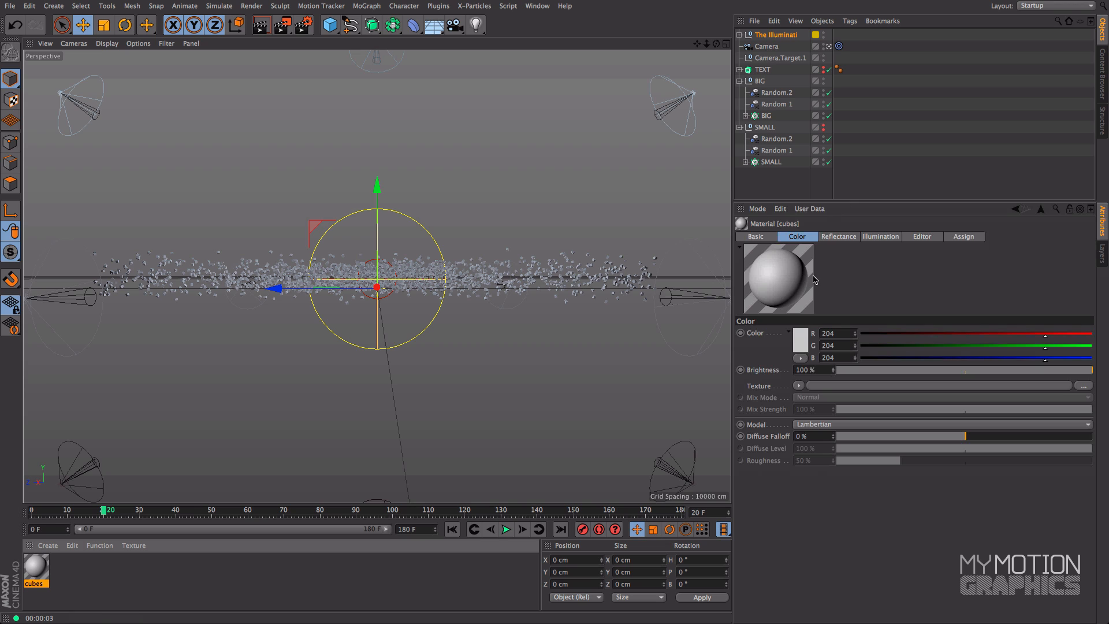
pyautogui.click(799, 339)
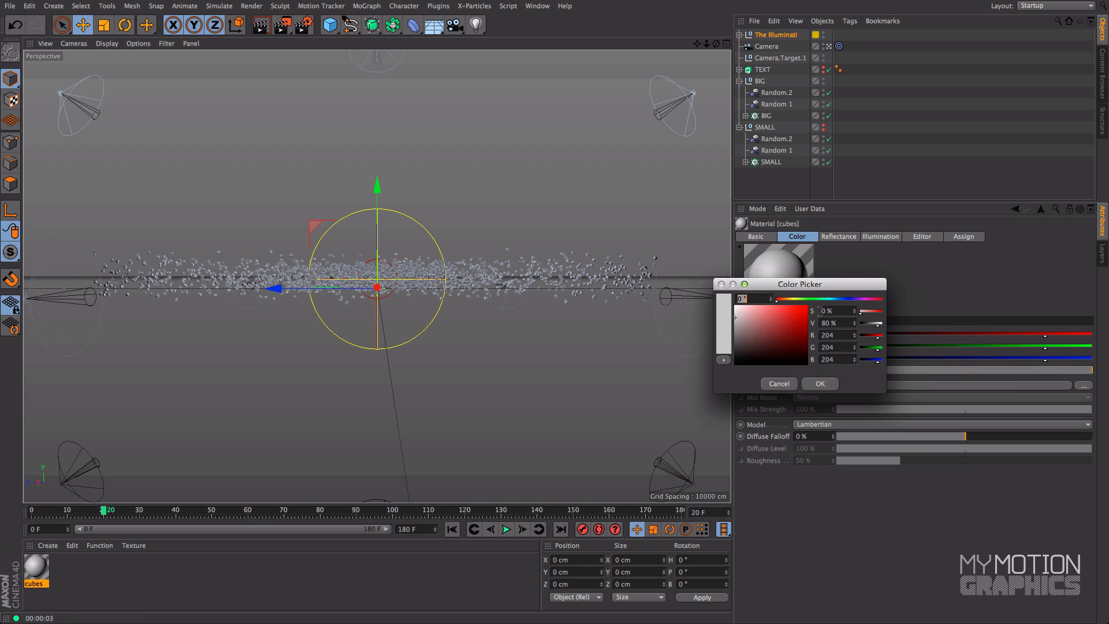
pyautogui.click(835, 301)
pyautogui.moveTo(787, 328); pyautogui.dragTo(839, 302)
pyautogui.moveTo(792, 324)
pyautogui.mouseDown()
pyautogui.moveTo(790, 312)
pyautogui.moveTo(841, 300)
pyautogui.moveTo(785, 326)
pyautogui.mouseUp()
pyautogui.click(819, 384)
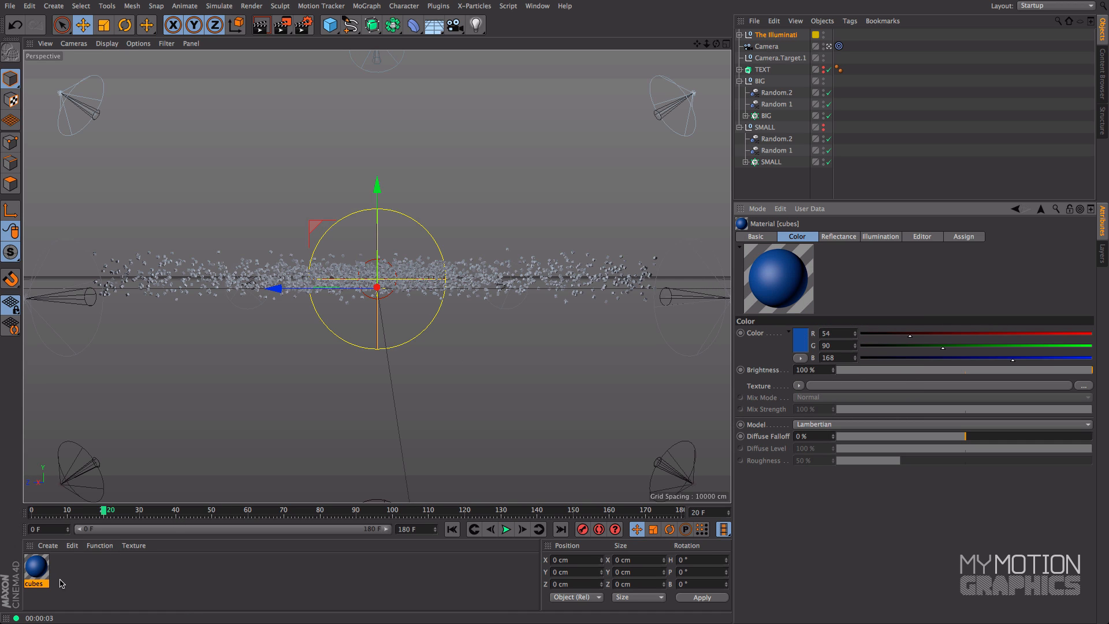
# Apply the cubes material to the BIG and SMALL groups and test-render frame 78
pyautogui.moveTo(37, 572); pyautogui.dragTo(759, 82)
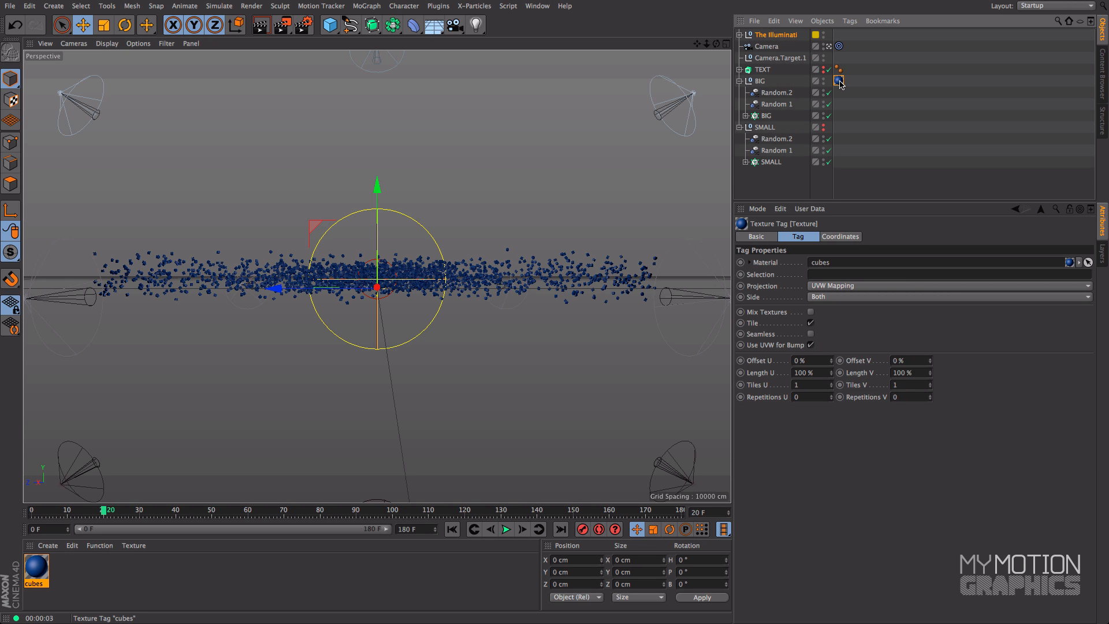
pyautogui.keyDown('ctrl'); pyautogui.moveTo(833, 121); pyautogui.dragTo(838, 127); pyautogui.keyUp('ctrl')
pyautogui.moveTo(164, 516); pyautogui.dragTo(314, 520)
pyautogui.hotkey('ctrl', 'r')
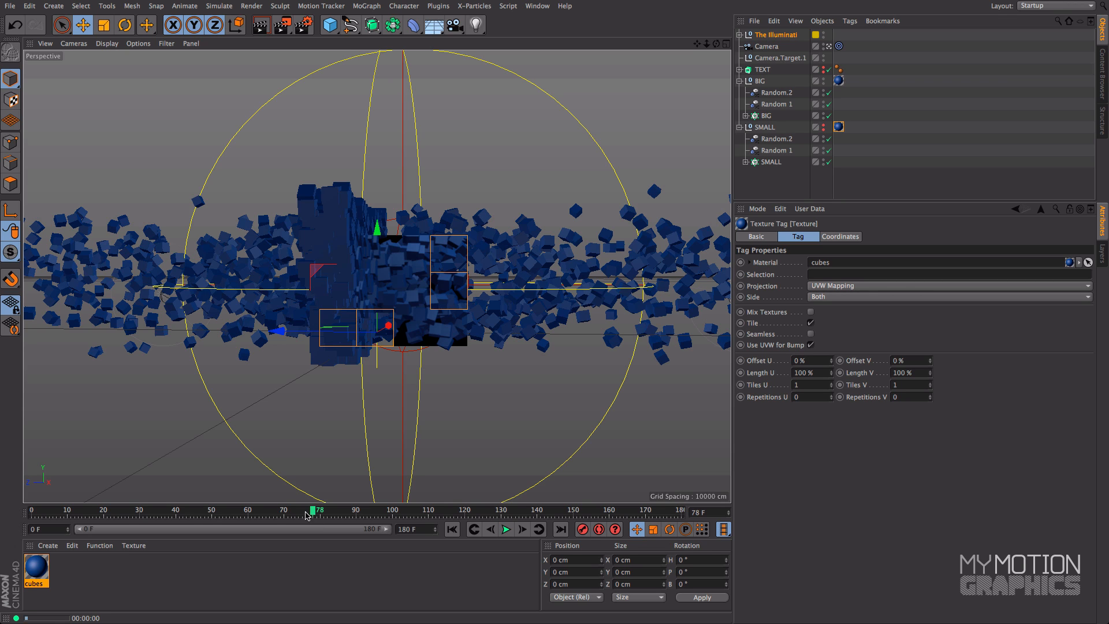
# Lighten the cubes material's color to a brighter blue of R 85, G 142, B 212
pyautogui.click(35, 569)
pyautogui.click(798, 341)
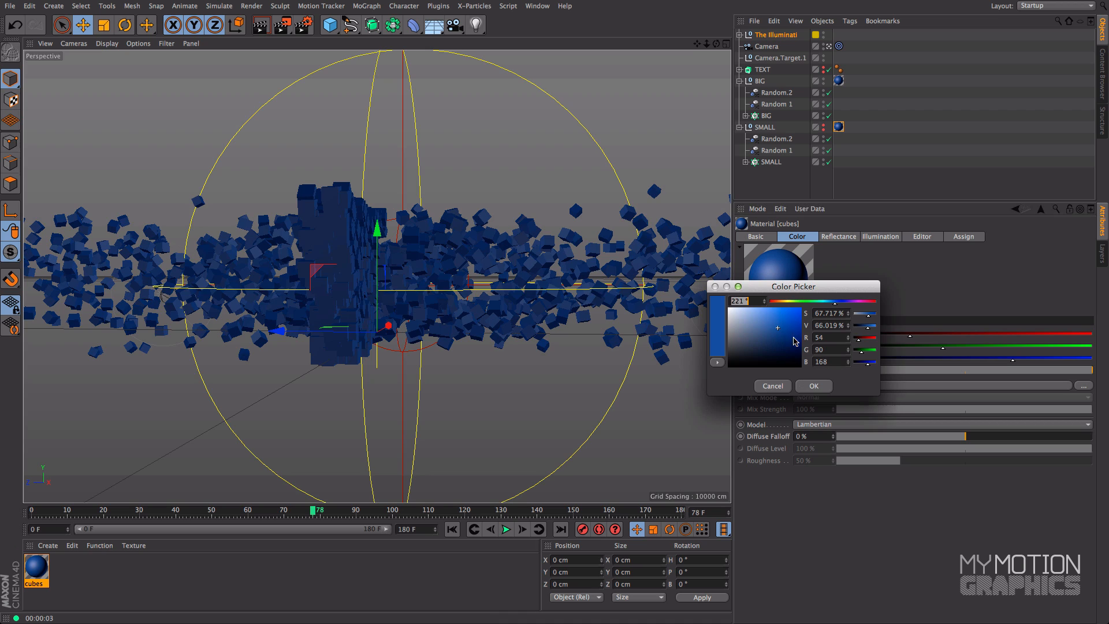
pyautogui.moveTo(782, 320); pyautogui.dragTo(832, 303)
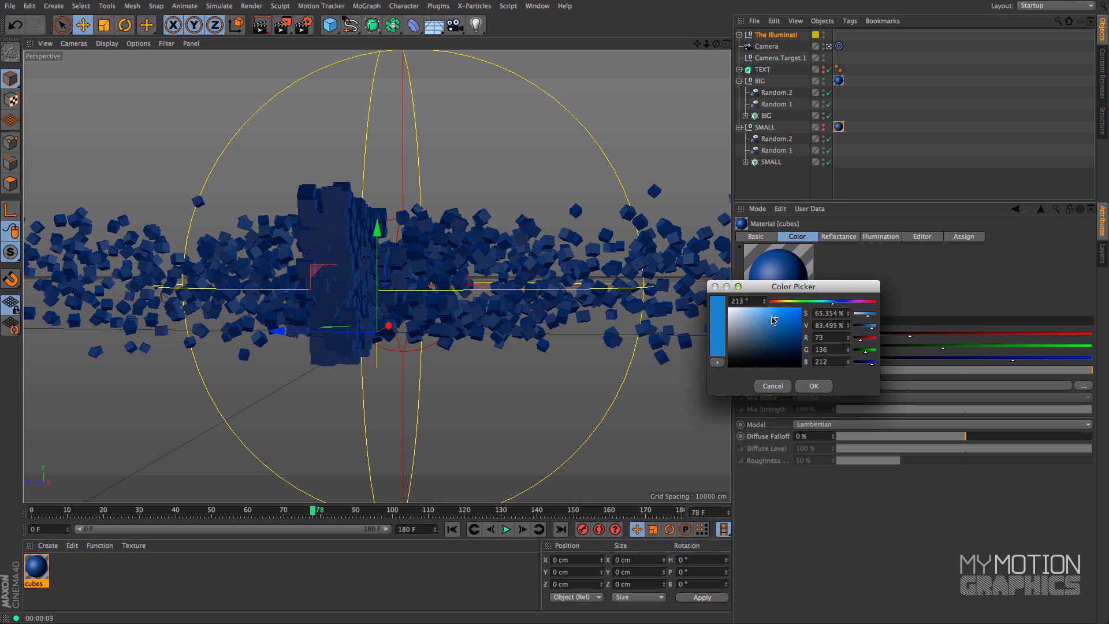
pyautogui.click(809, 389)
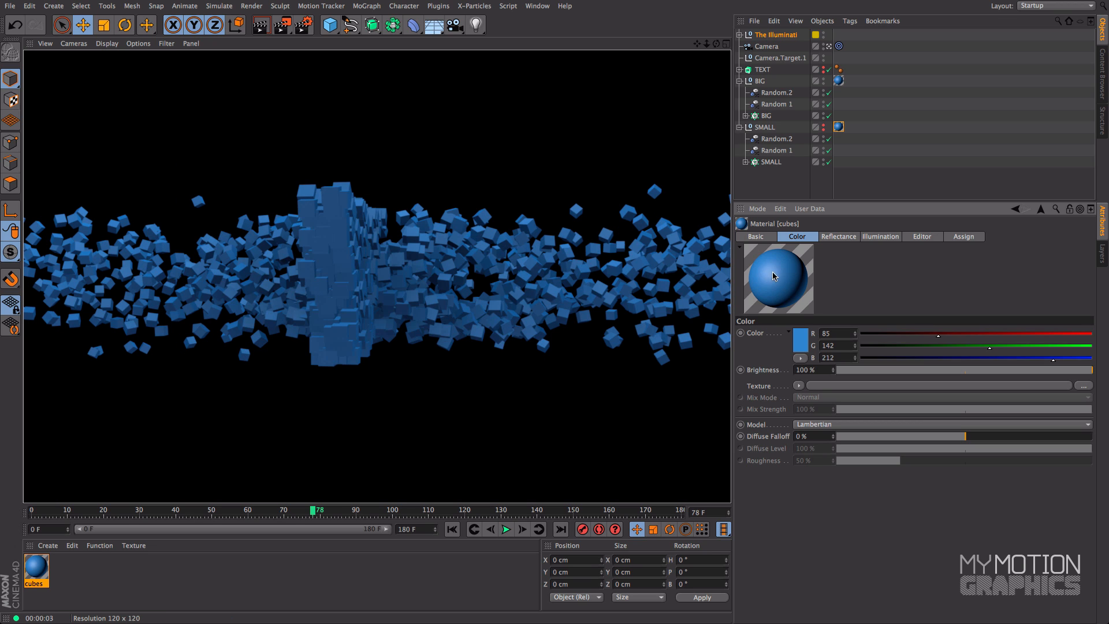
# Switch the cubes material's Reflectance channel off and back on
pyautogui.click(839, 237)
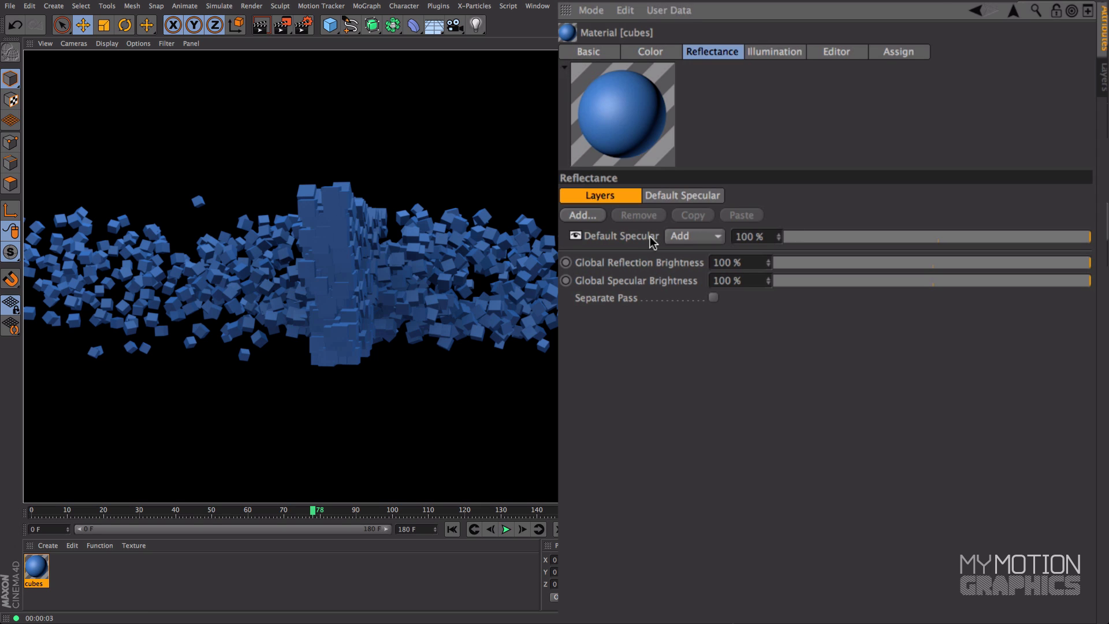
pyautogui.click(598, 53)
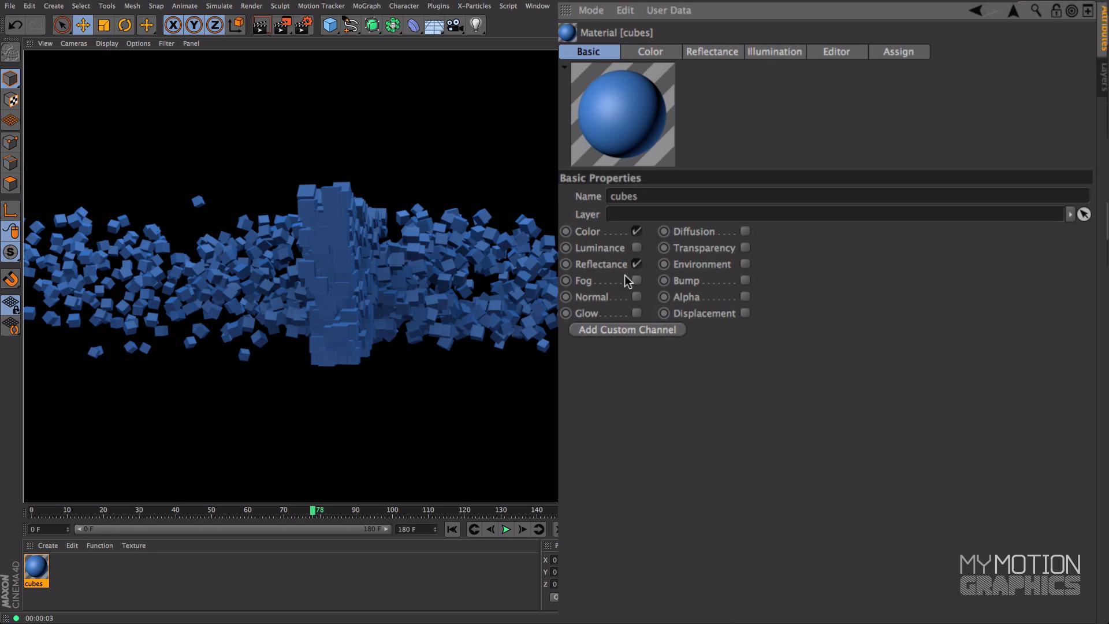
pyautogui.click(637, 264)
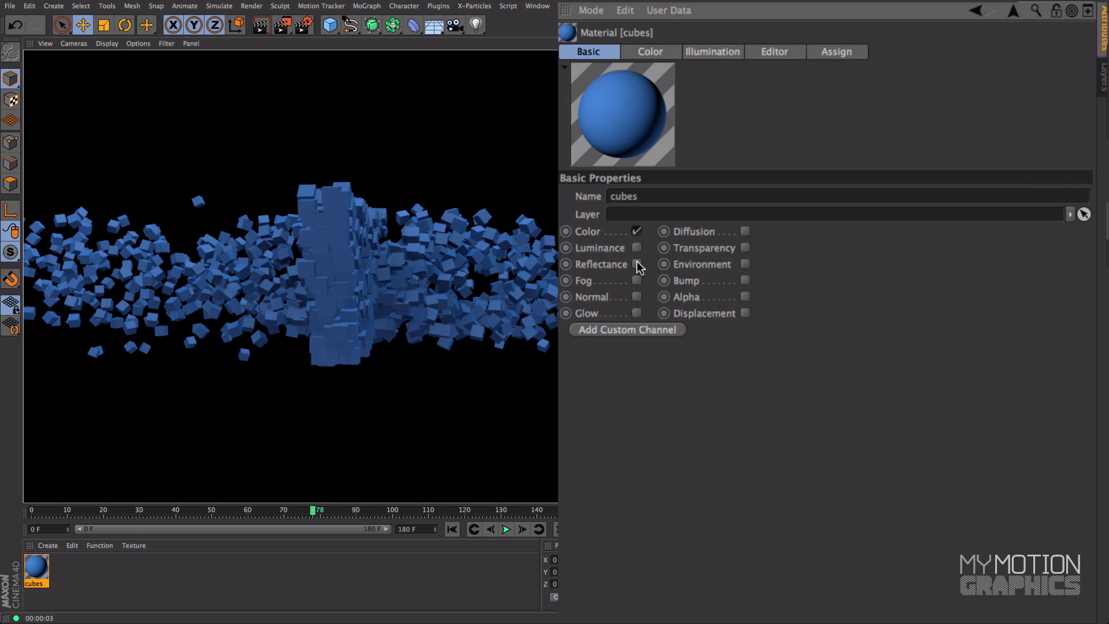
pyautogui.click(637, 264)
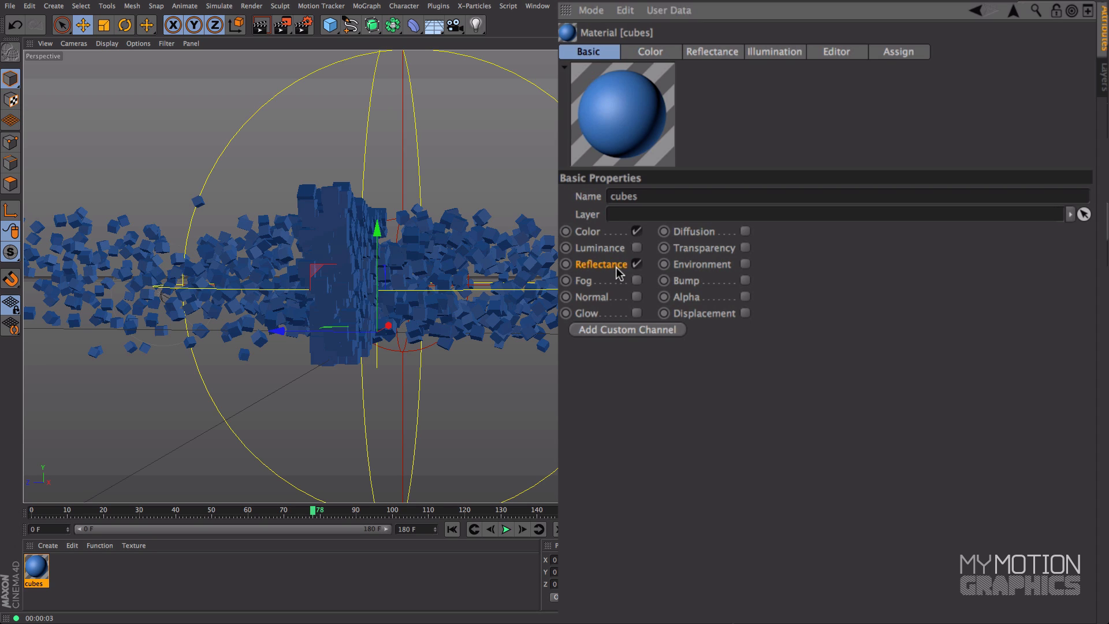
# Disable the Default Specular layer in the cubes material's reflectance and test-render frame 78
pyautogui.click(713, 52)
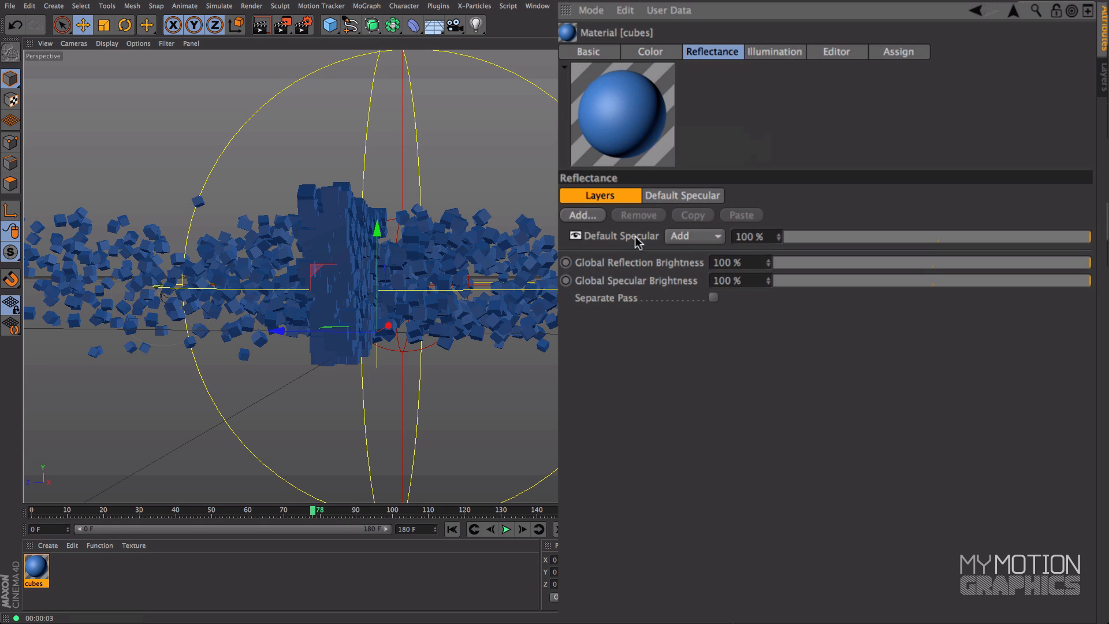
pyautogui.click(576, 236)
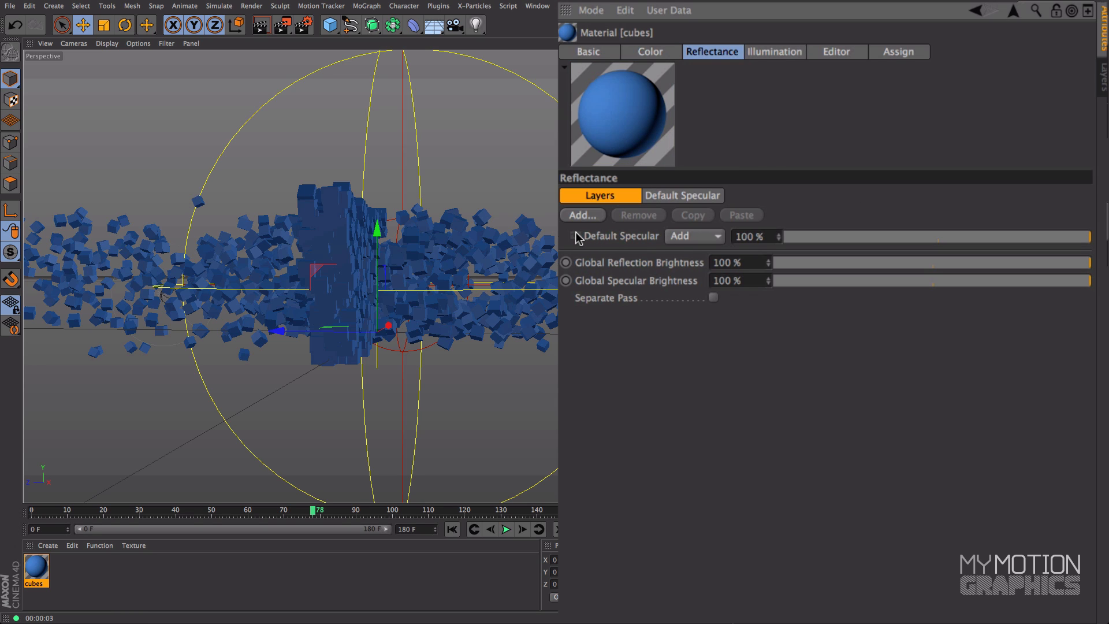
pyautogui.click(260, 25)
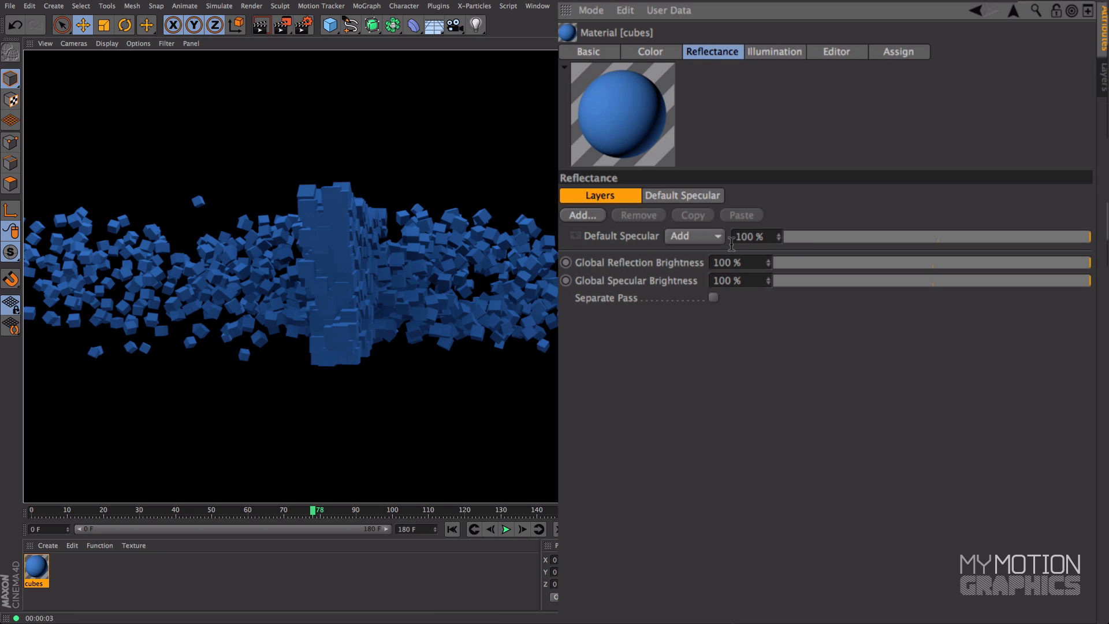
# Add a GGX reflectance layer to the cubes material
pyautogui.click(582, 216)
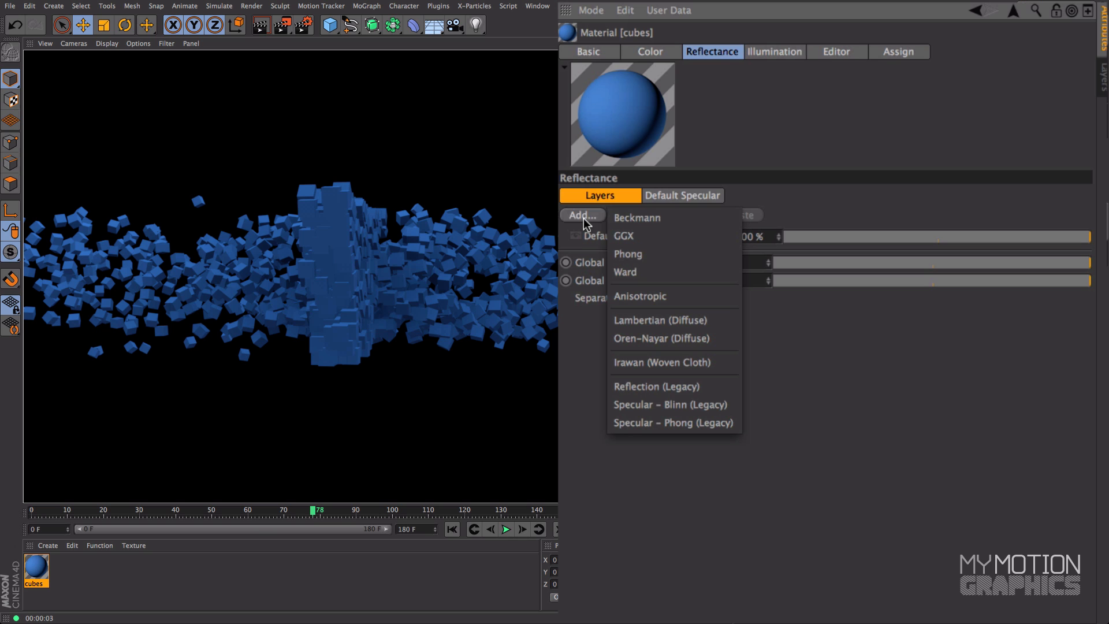
pyautogui.click(653, 238)
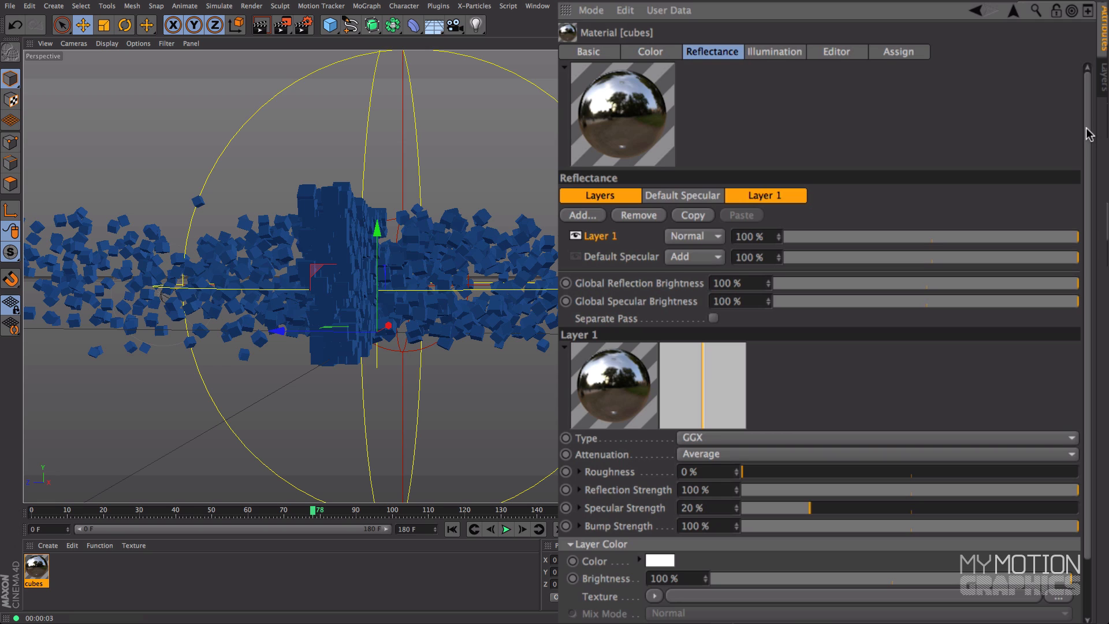
pyautogui.scroll(-1, 1089, 134)
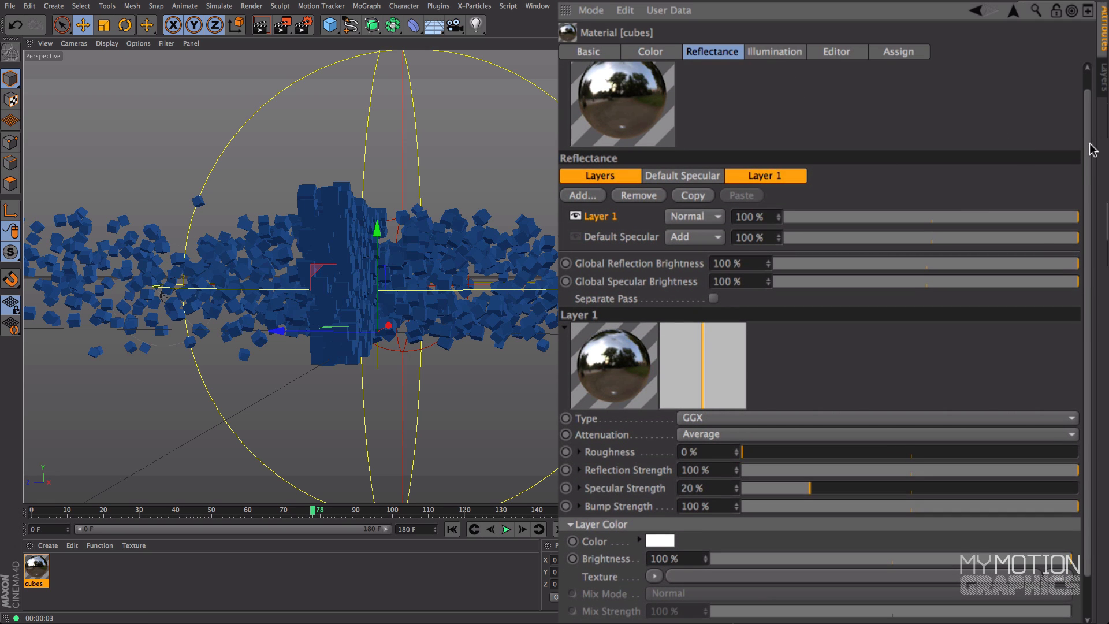
pyautogui.scroll(-2, 1091, 149)
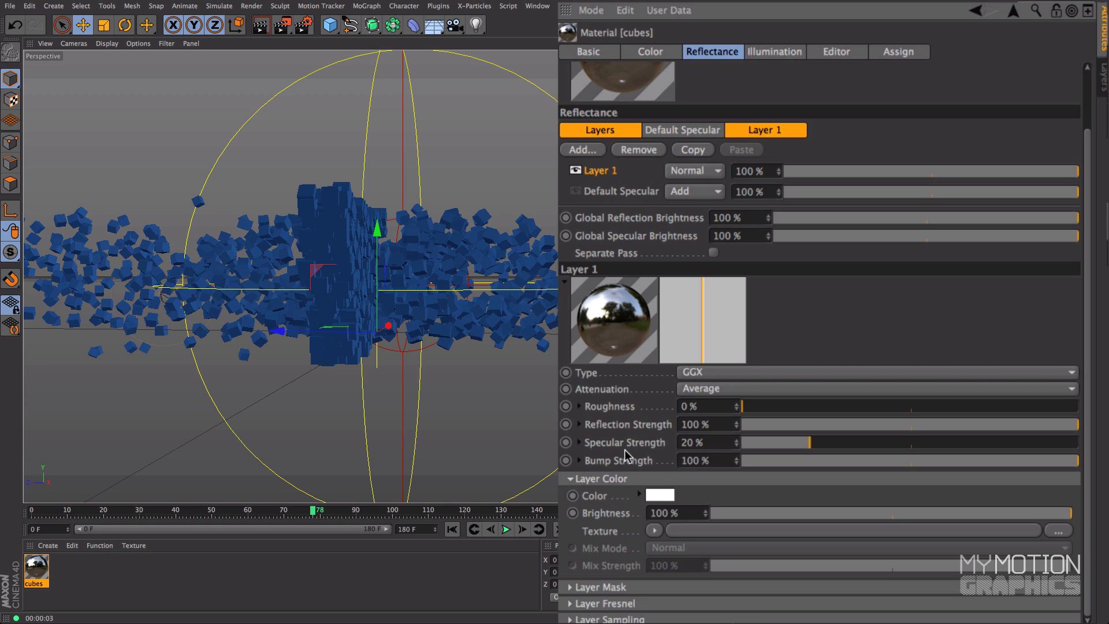
# Use a Fresnel shader as the texture of the GGX layer's mask and test-render frame 78
pyautogui.click(590, 481)
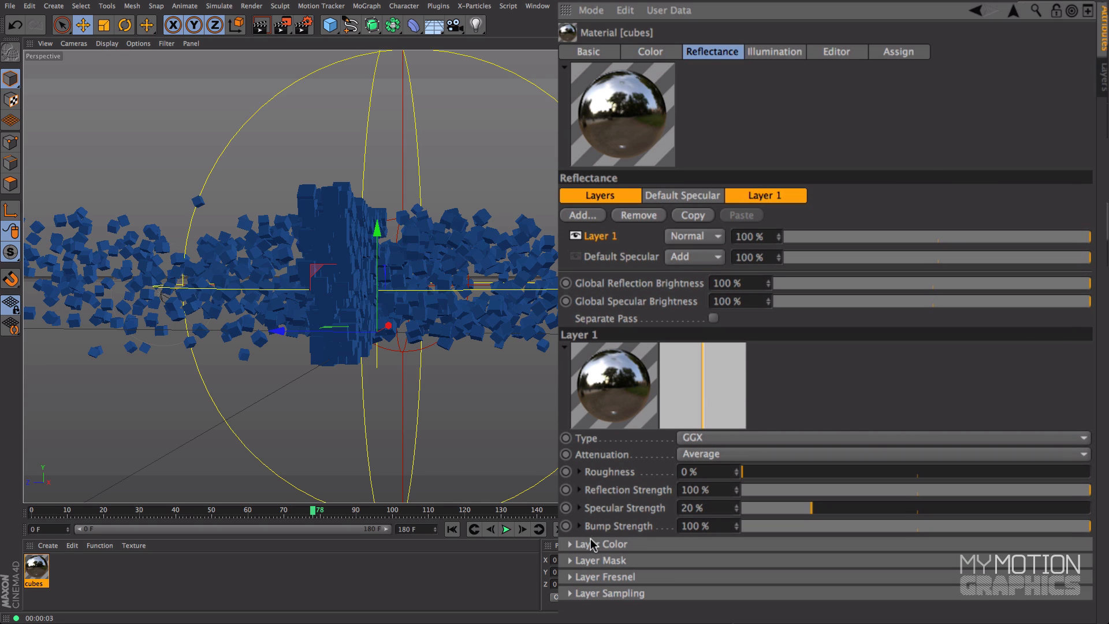
pyautogui.click(578, 560)
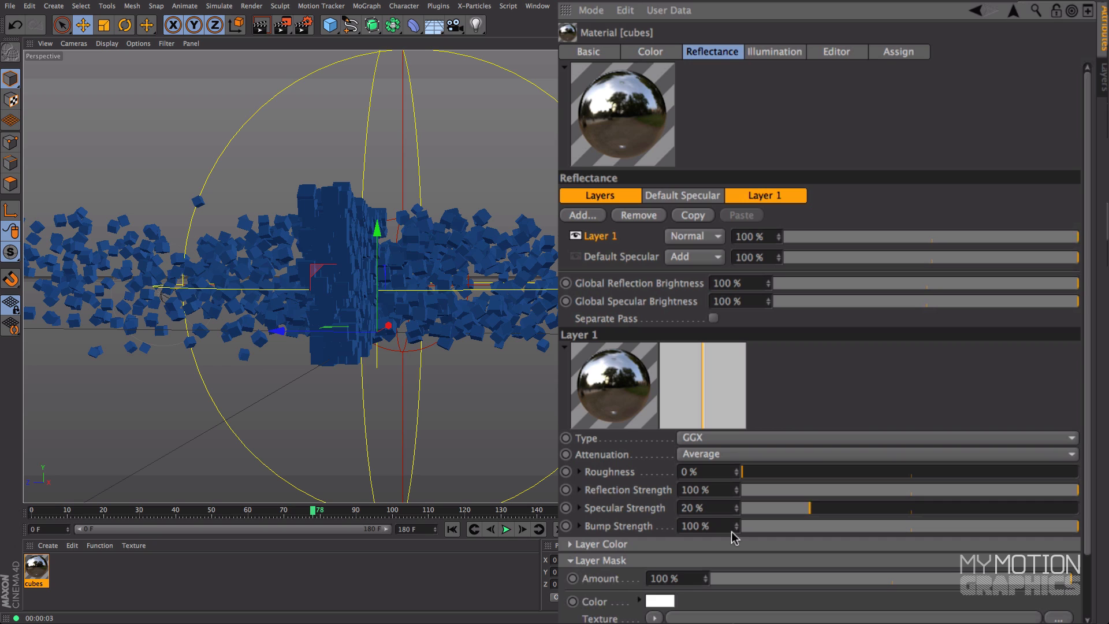
pyautogui.scroll(-3, 1092, 298)
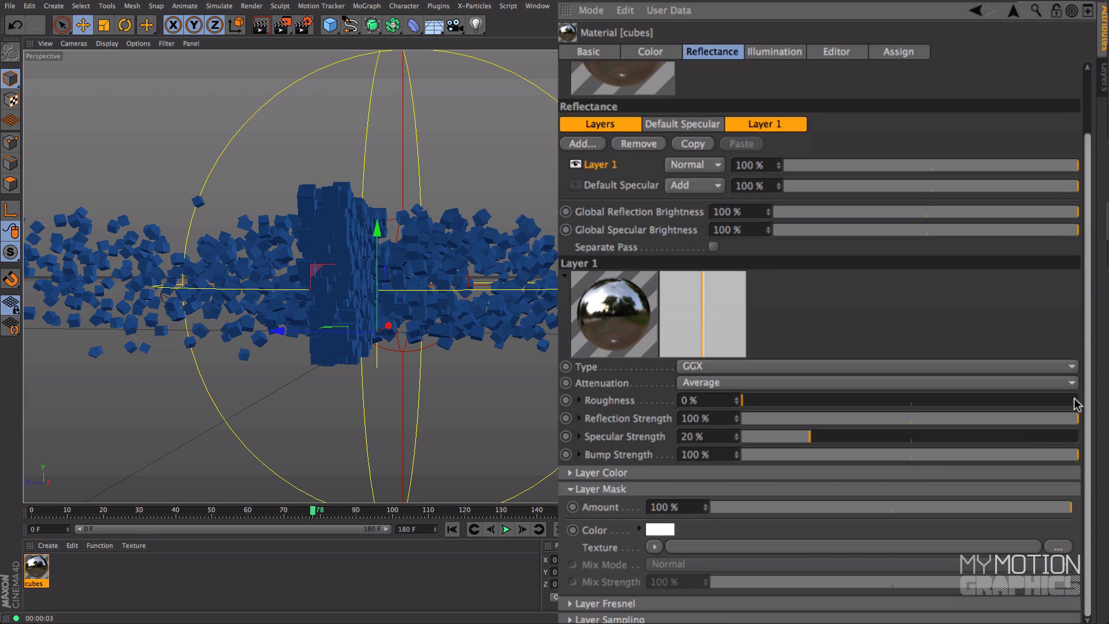
pyautogui.click(656, 548)
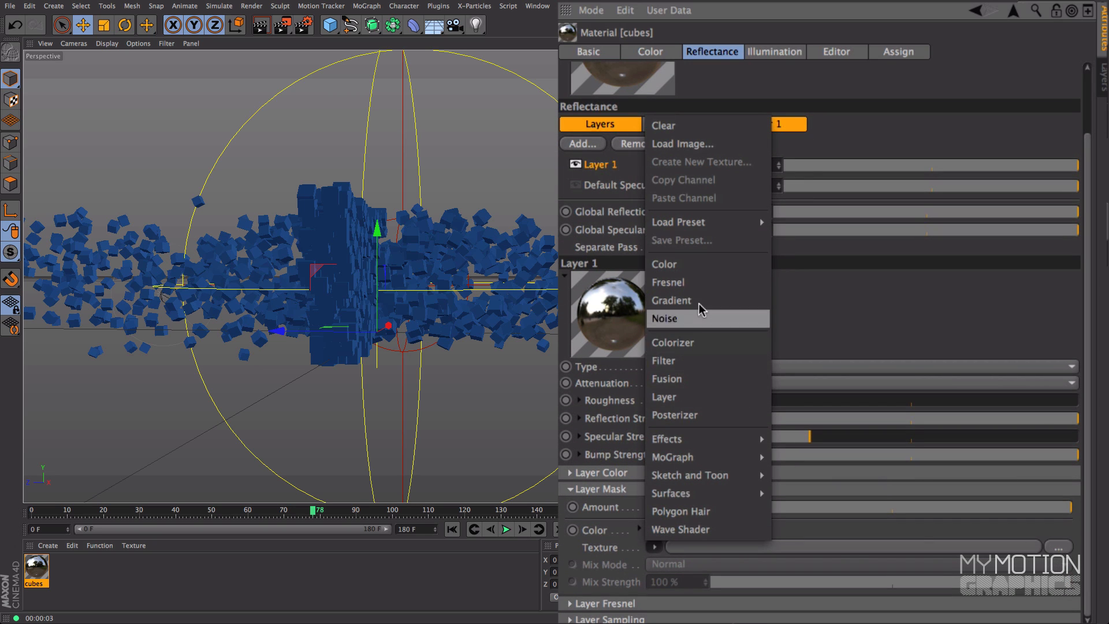
pyautogui.click(702, 283)
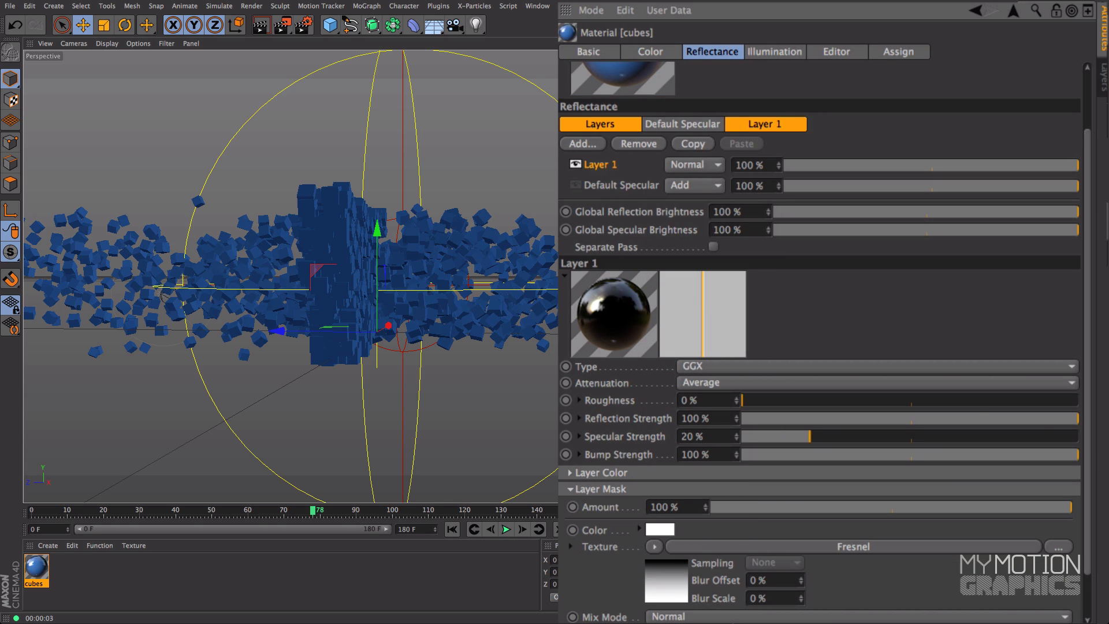
pyautogui.scroll(3, 1088, 452)
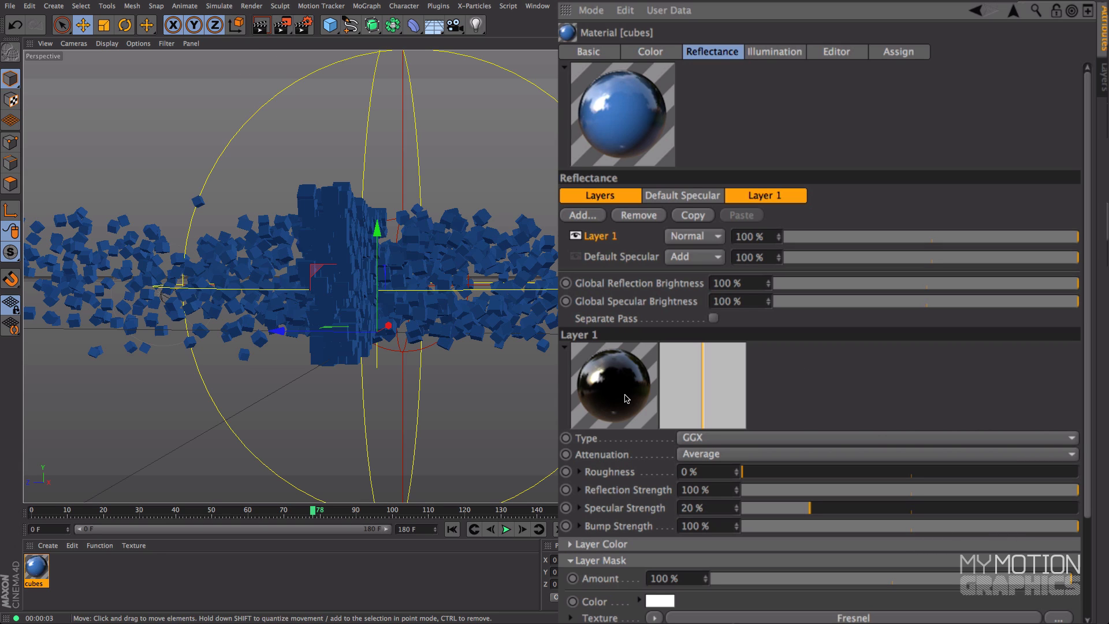
pyautogui.click(262, 27)
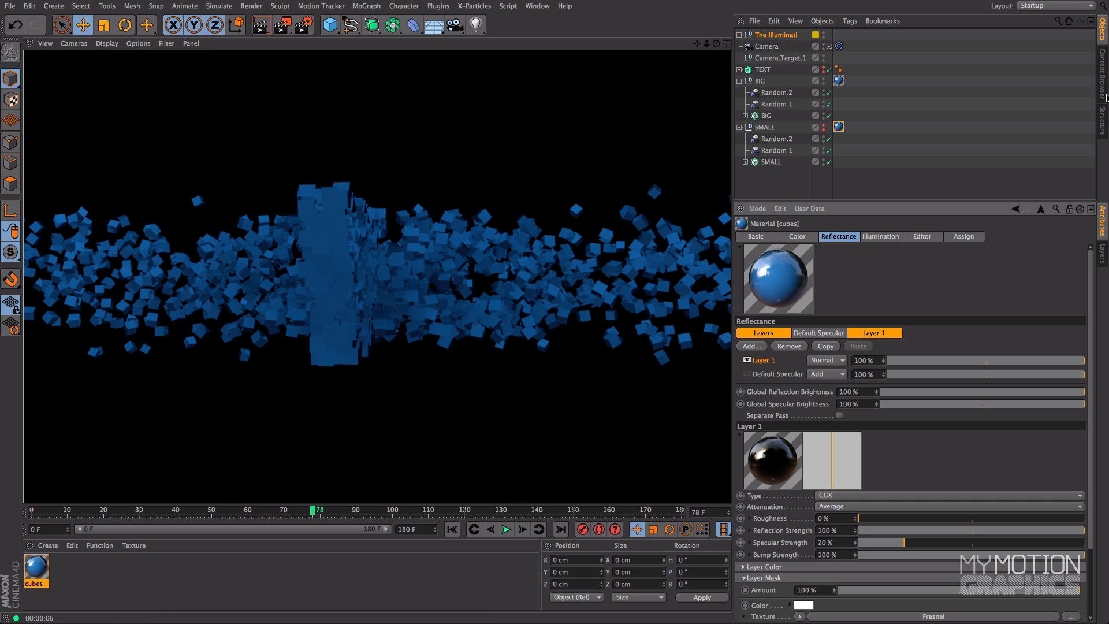
# Add the Sharpbox preset from the MMG - Sharpbox library folder to the scene and return to the object list
pyautogui.click(1103, 74)
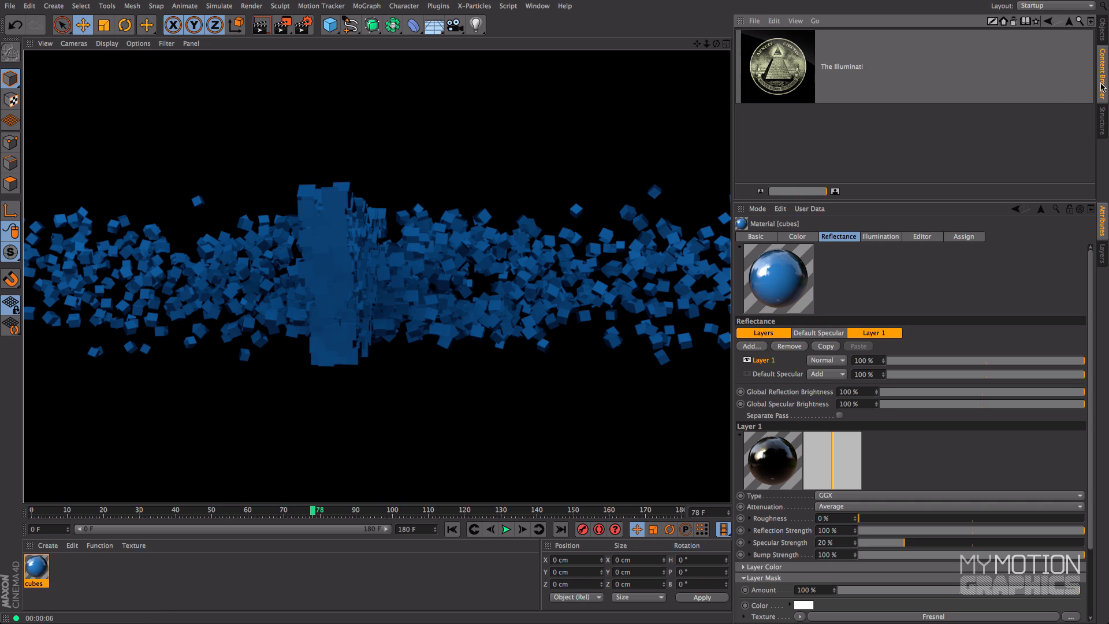
pyautogui.click(1070, 22)
pyautogui.moveTo(810, 192); pyautogui.dragTo(783, 195)
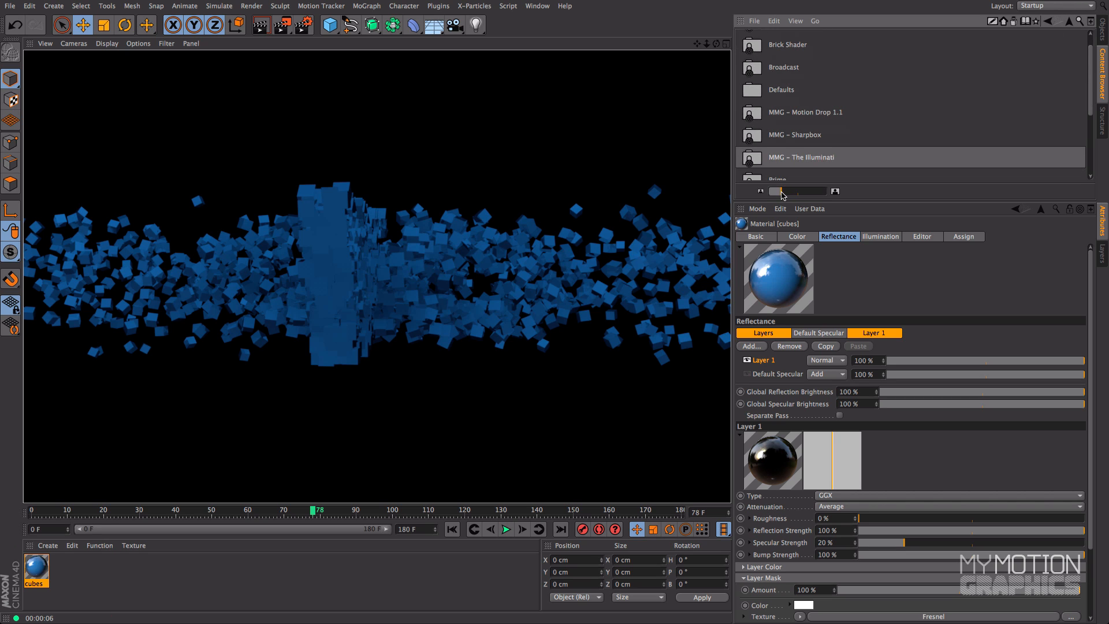
pyautogui.click(753, 139)
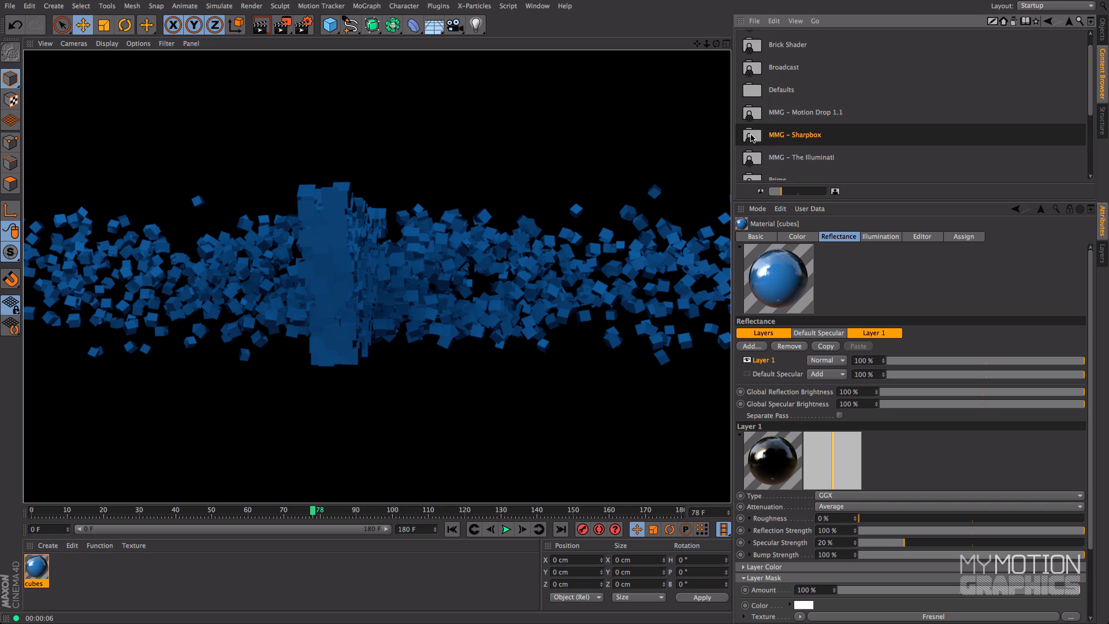
pyautogui.doubleClick(753, 137)
pyautogui.moveTo(802, 191); pyautogui.dragTo(833, 196)
pyautogui.click(780, 81)
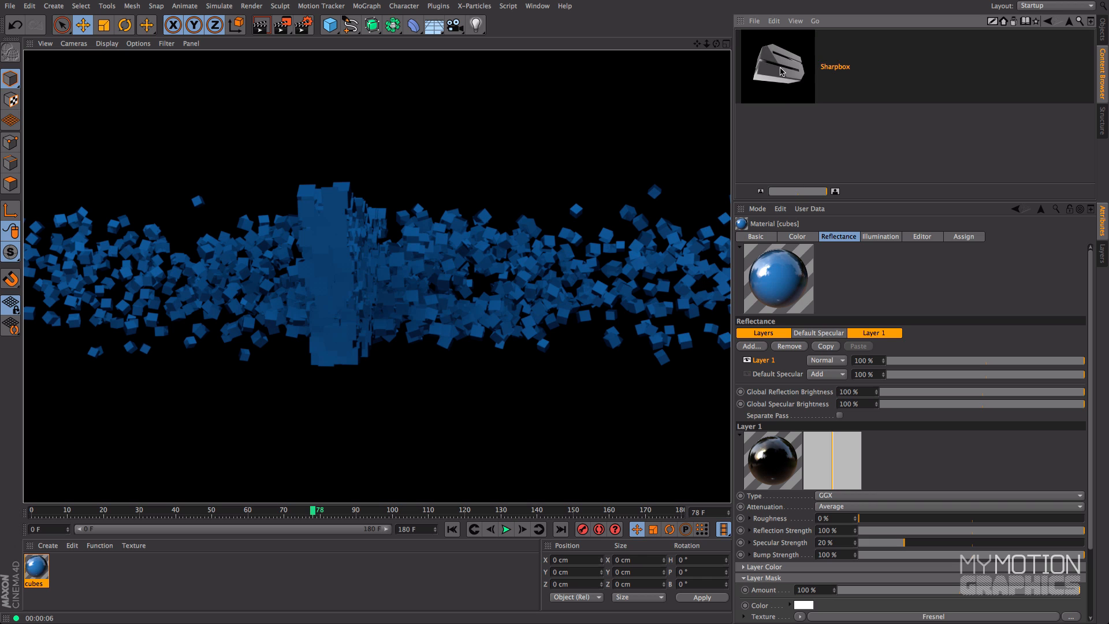
pyautogui.moveTo(679, 162); pyautogui.dragTo(347, 178)
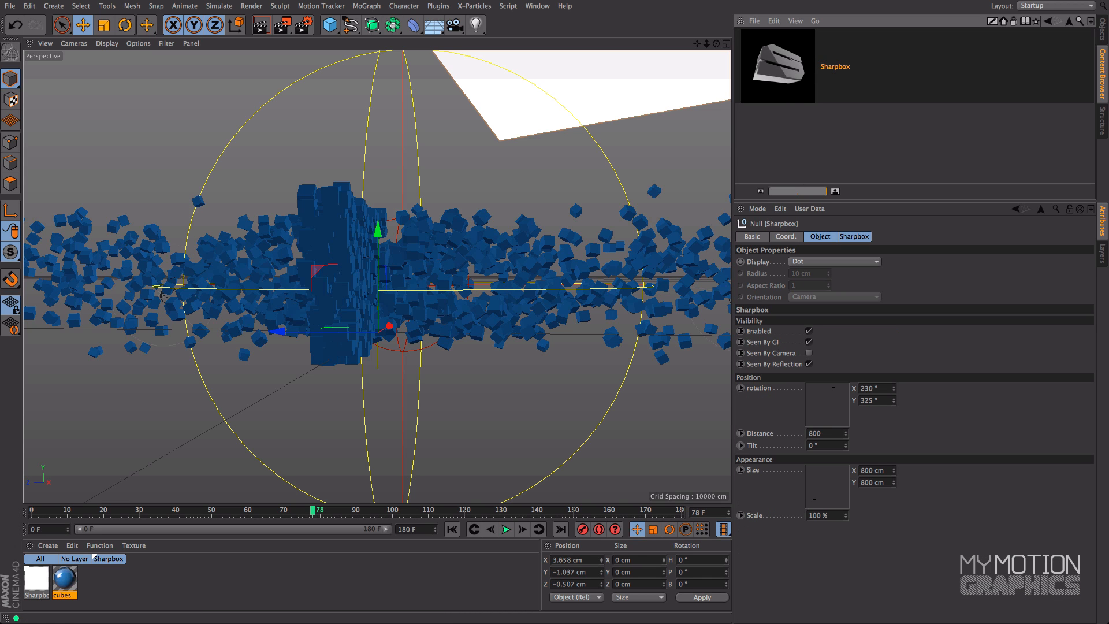
pyautogui.click(1102, 29)
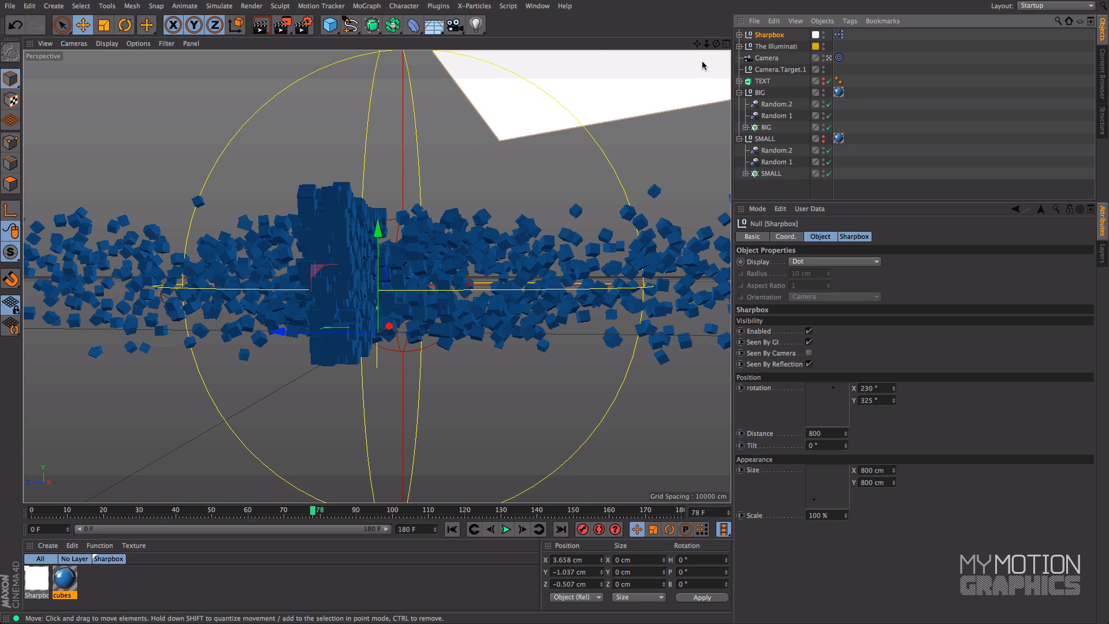
# Show all four views and turn the Top view into a shaded perspective view framing the whole light setup
pyautogui.click(726, 43)
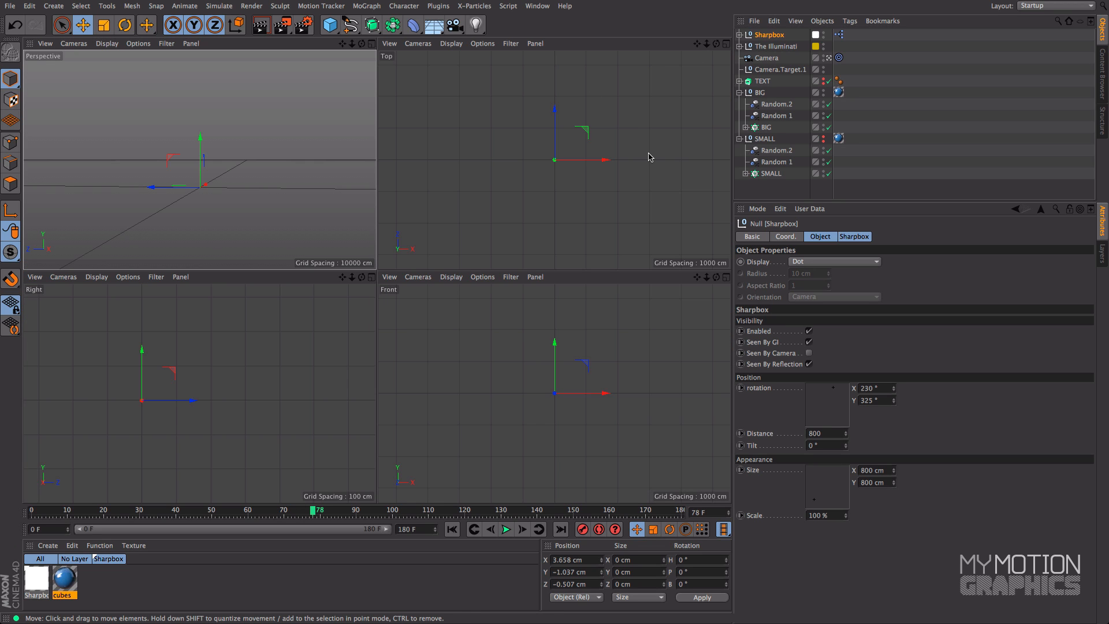
pyautogui.click(417, 43)
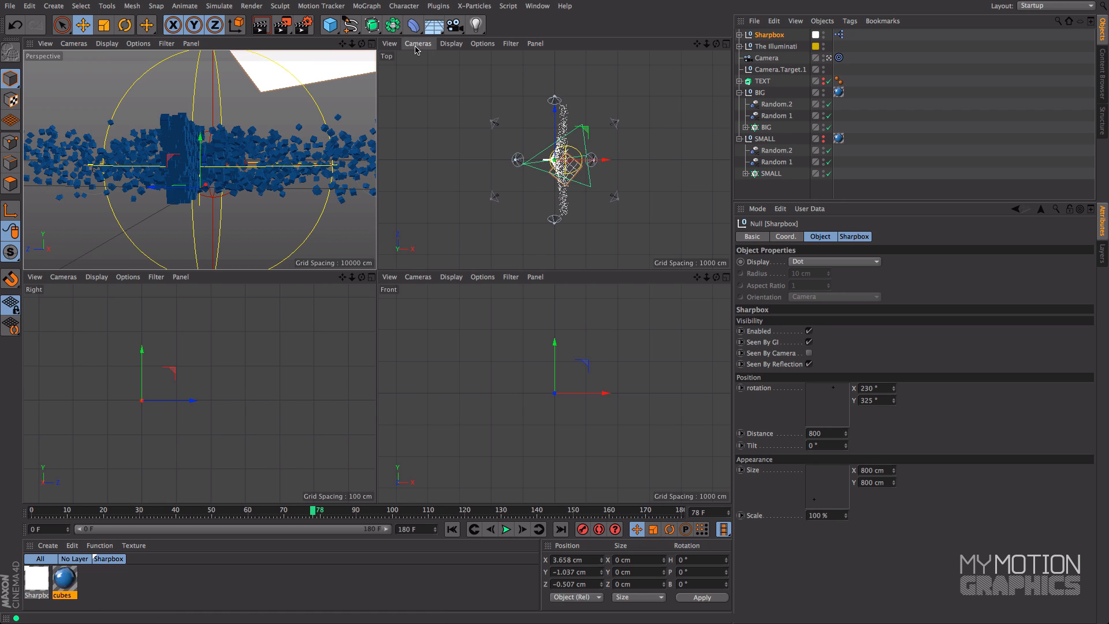
pyautogui.click(433, 102)
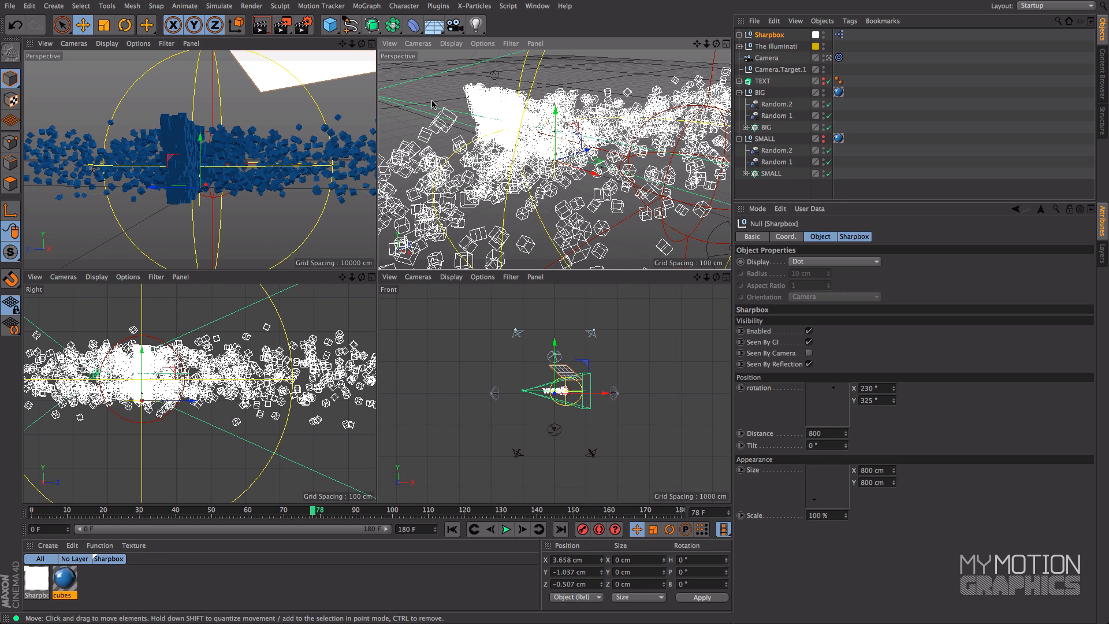
pyautogui.click(456, 44)
pyautogui.click(465, 61)
pyautogui.moveTo(706, 44); pyautogui.dragTo(756, 36)
pyautogui.moveTo(716, 44); pyautogui.dragTo(690, 63)
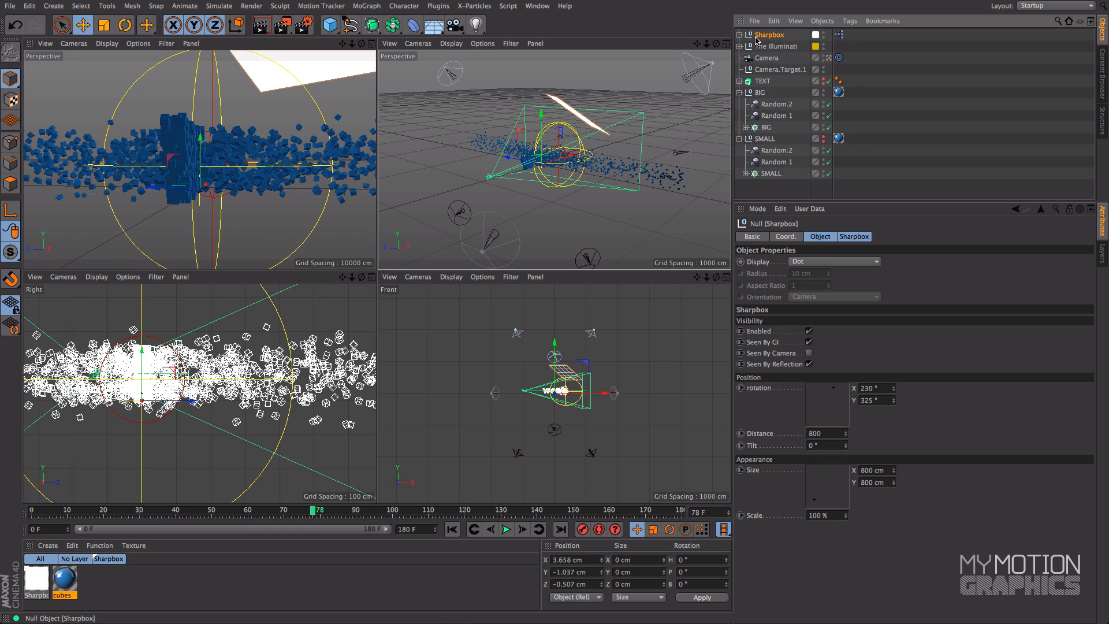
# Move the Sharpbox farther from the cubes with a distance of 1629 and enlarge its scale to 181%
pyautogui.click(845, 436)
pyautogui.moveTo(846, 433); pyautogui.dragTo(845, 28)
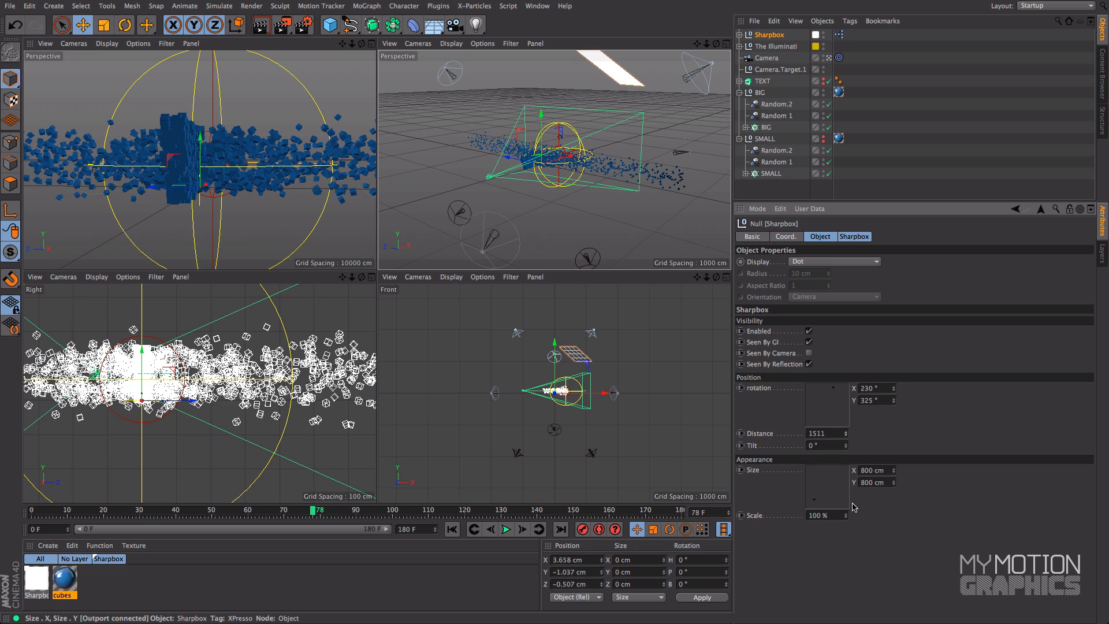
pyautogui.moveTo(846, 515); pyautogui.dragTo(846, 406)
# Test-render the camera view at frame 78 to examine the Sharpbox reflections on the cubes
pyautogui.moveTo(710, 43); pyautogui.dragTo(397, 85)
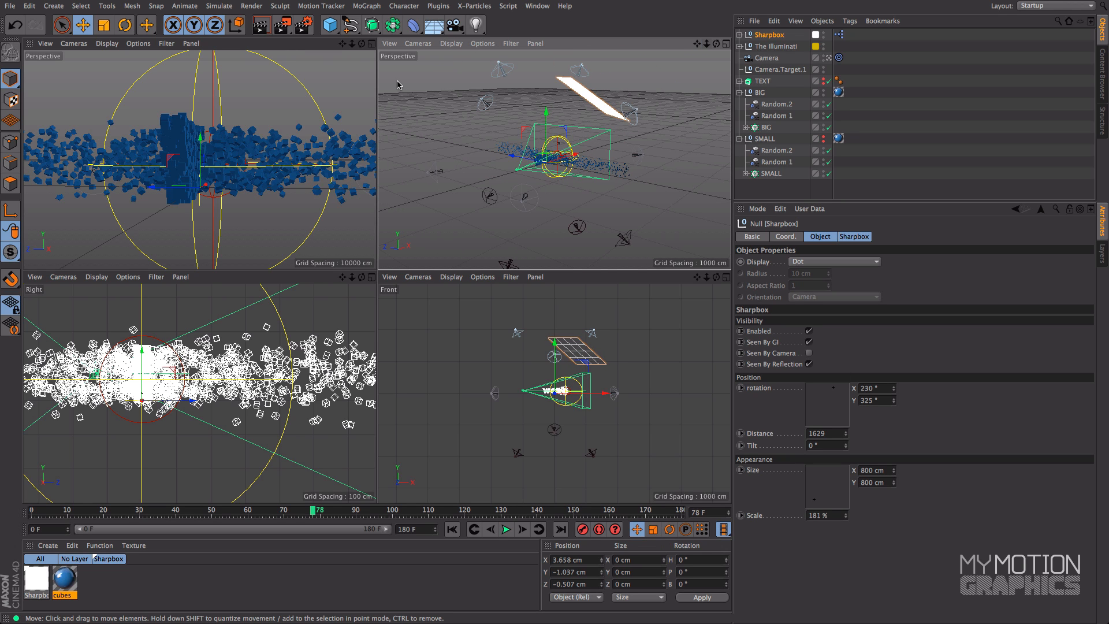
pyautogui.click(319, 65)
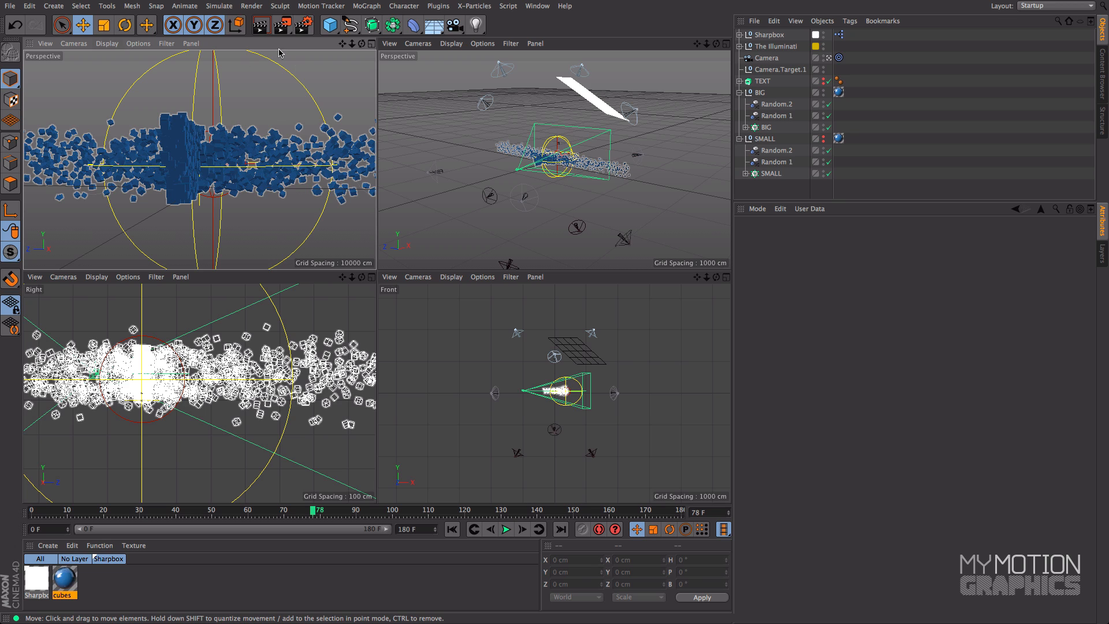
pyautogui.click(260, 23)
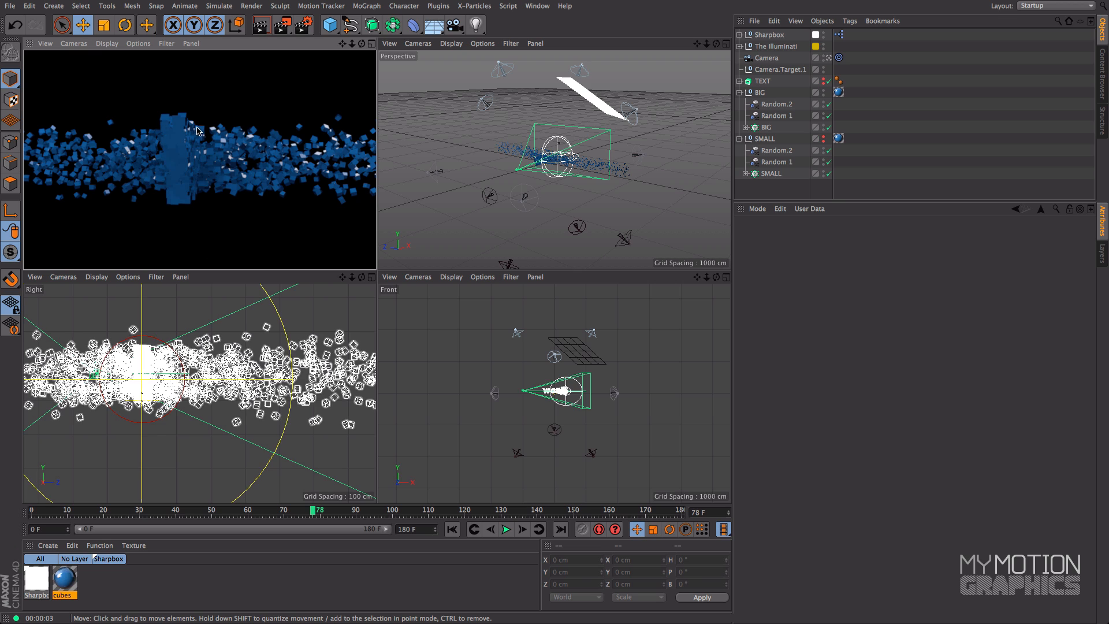
# Set the cubes material's color to a slightly darker blue, RGB 87, 139, 203, and test-render the camera view
pyautogui.click(65, 580)
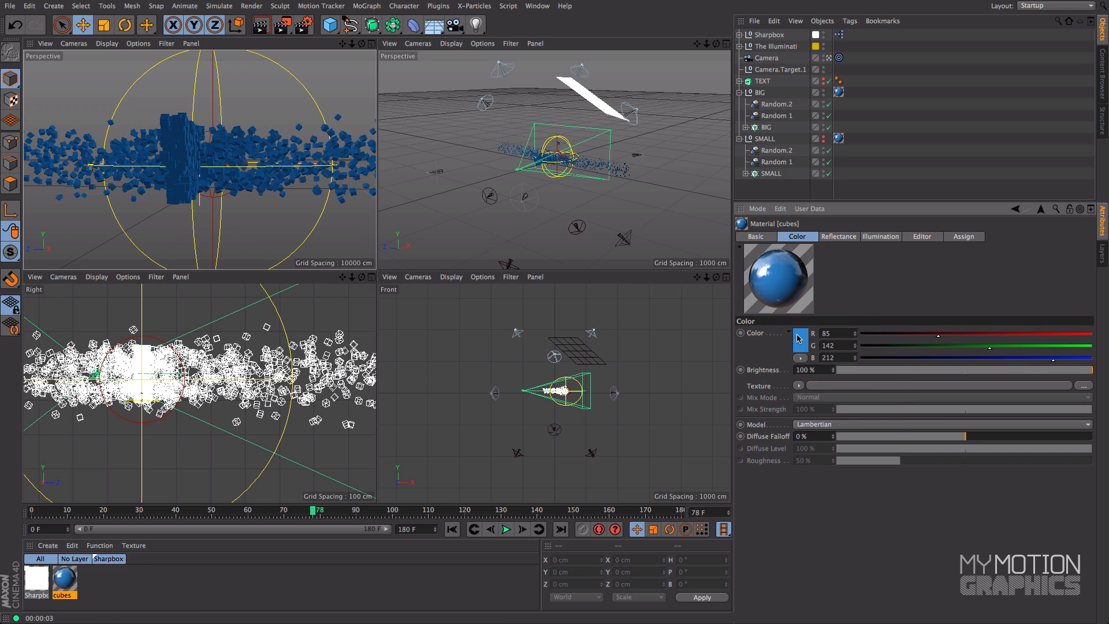
pyautogui.click(801, 336)
pyautogui.moveTo(776, 317); pyautogui.dragTo(775, 319)
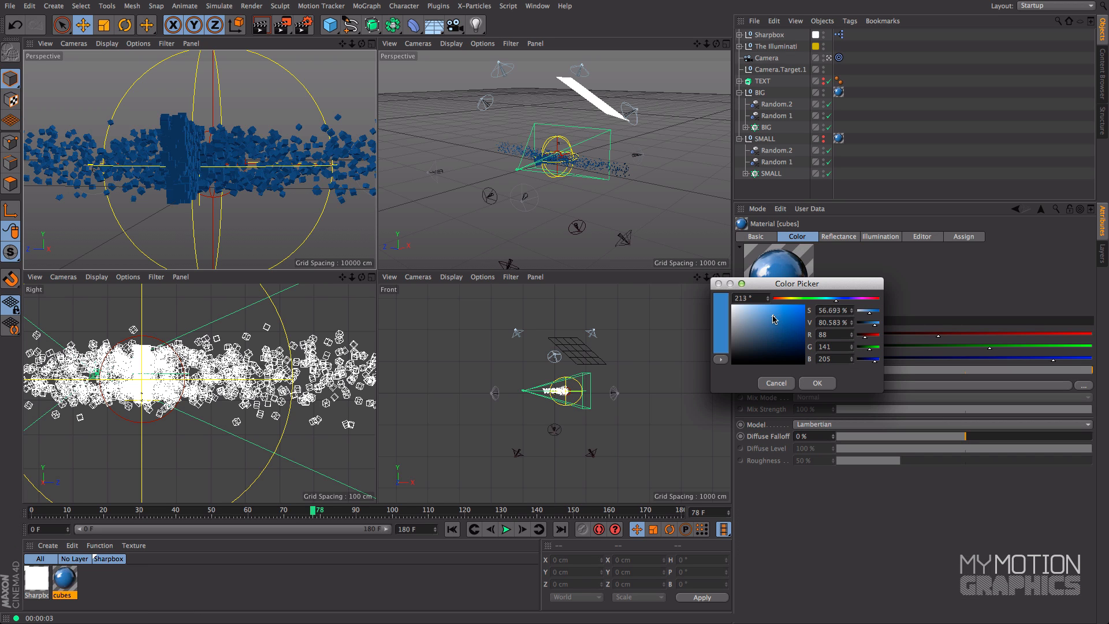
pyautogui.click(814, 382)
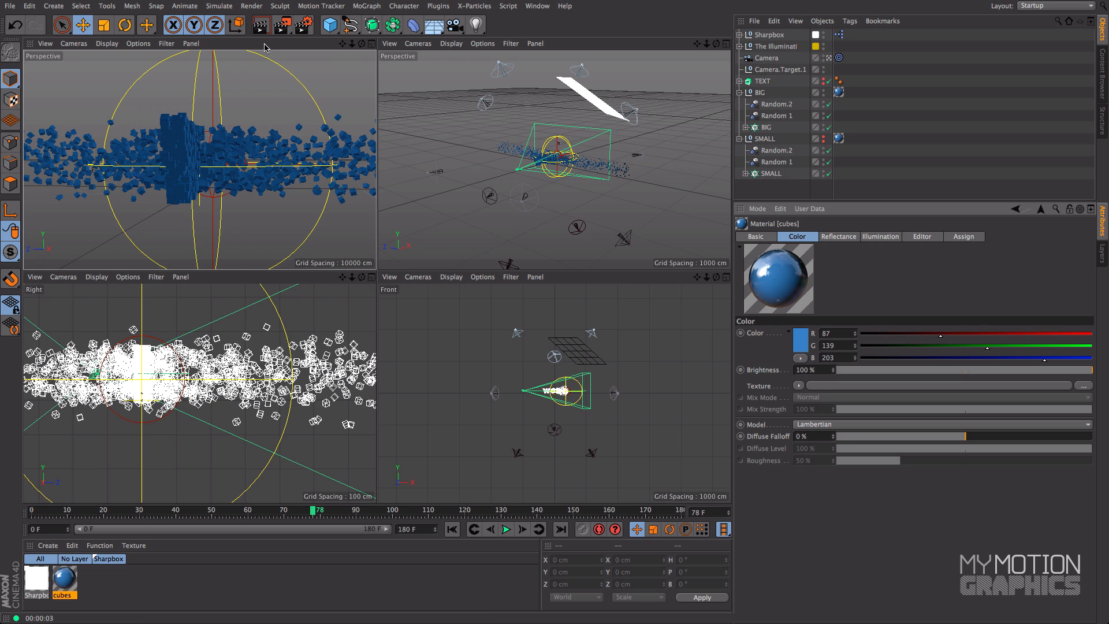
pyautogui.hotkey('ctrl', 'r')
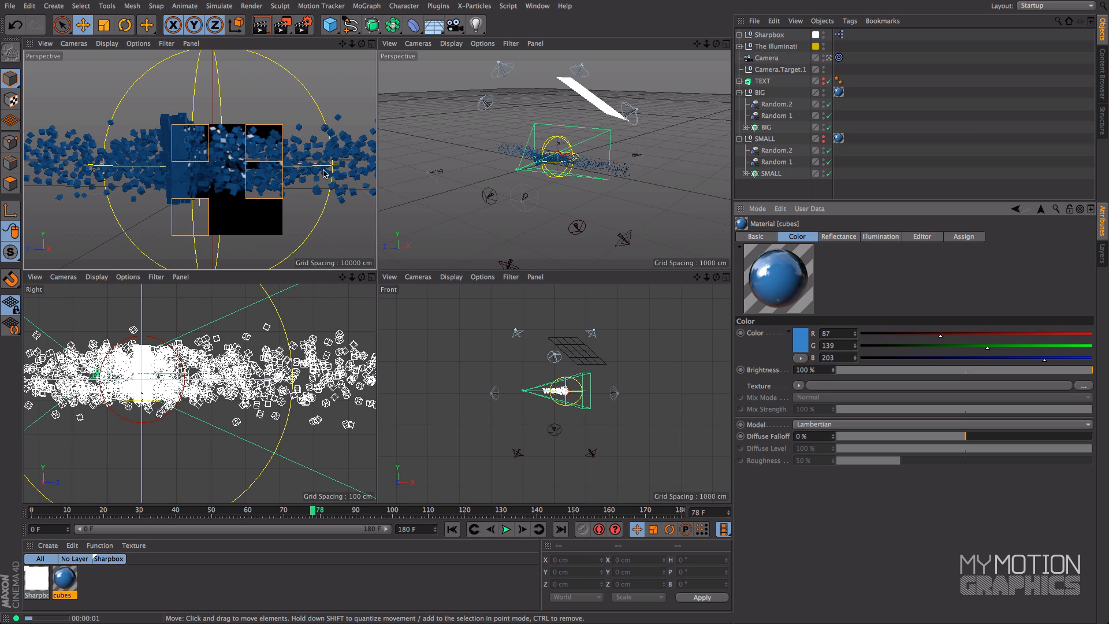
# Set The Illuminati light intensity to 75% and test-render the camera view at frames 78 and 20
pyautogui.click(768, 45)
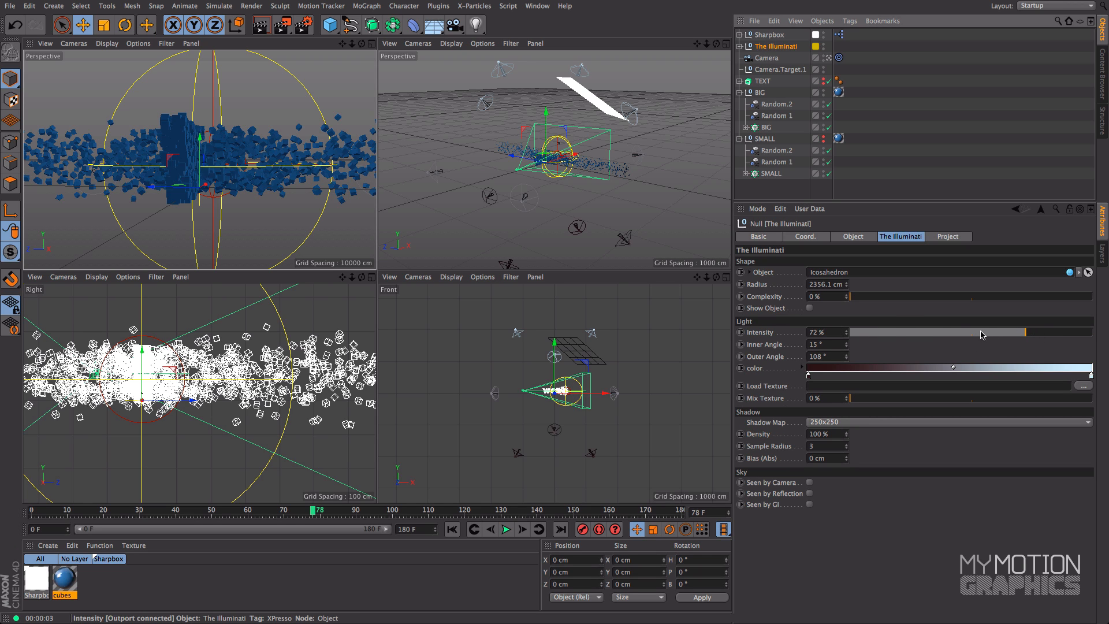
pyautogui.click(1032, 333)
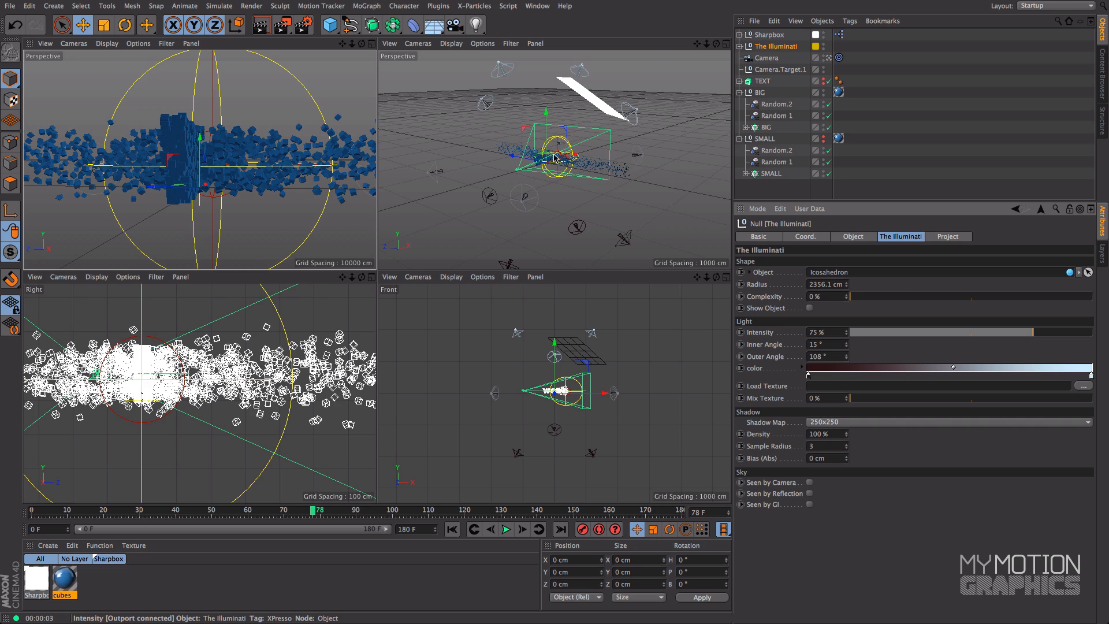
pyautogui.click(260, 28)
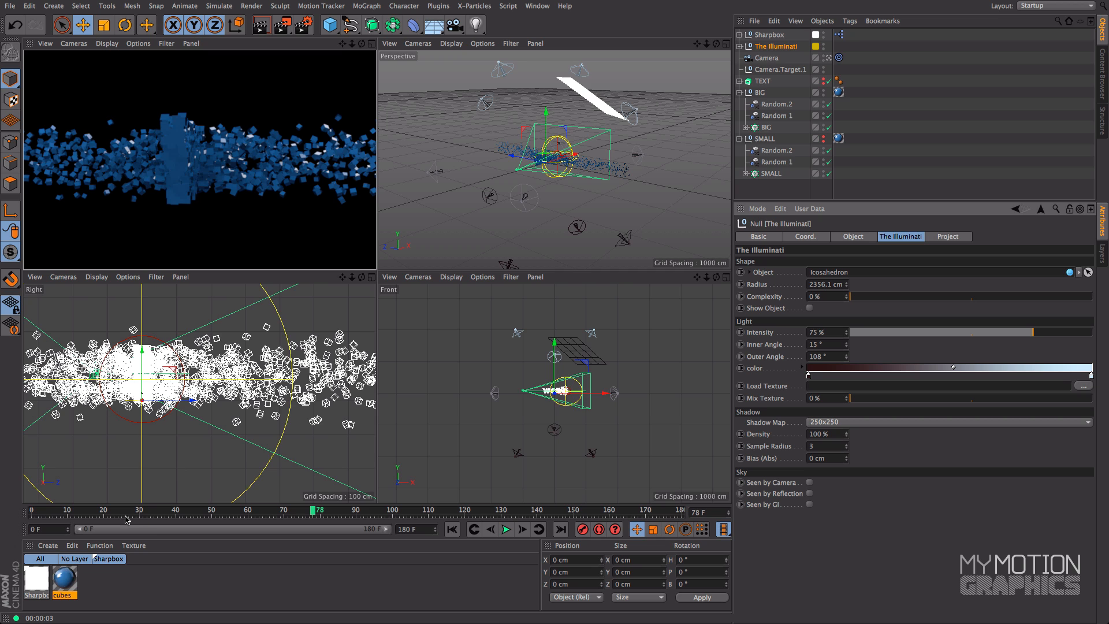
pyautogui.moveTo(126, 512); pyautogui.dragTo(103, 512)
pyautogui.click(261, 29)
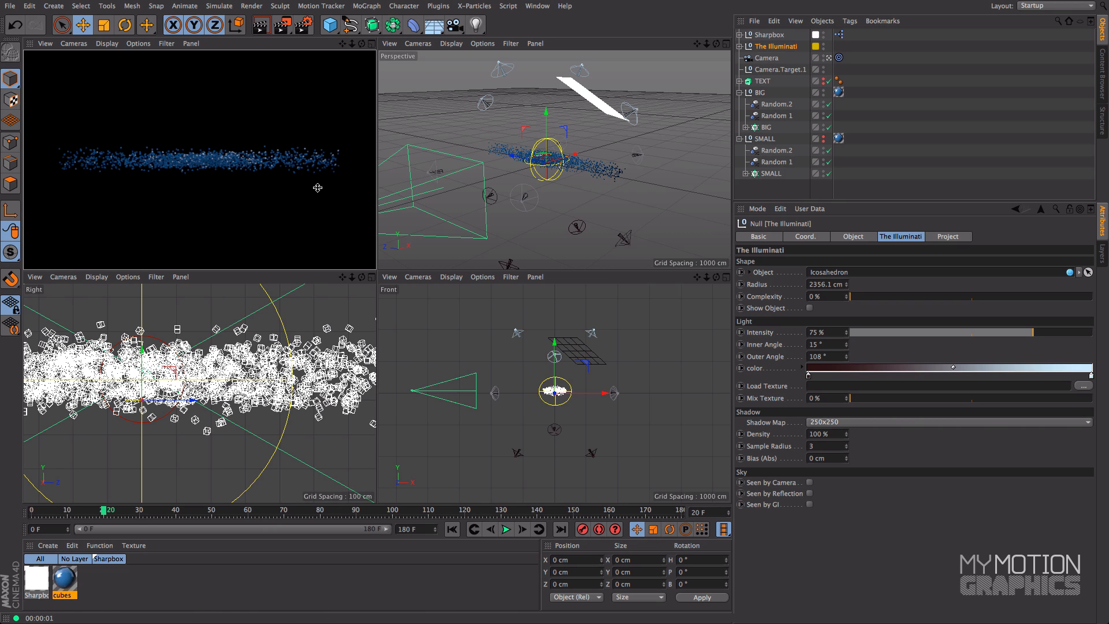
# Make the SMALL cubes group visible again and test-render the camera view at frame 20
pyautogui.click(824, 137)
pyautogui.click(766, 139)
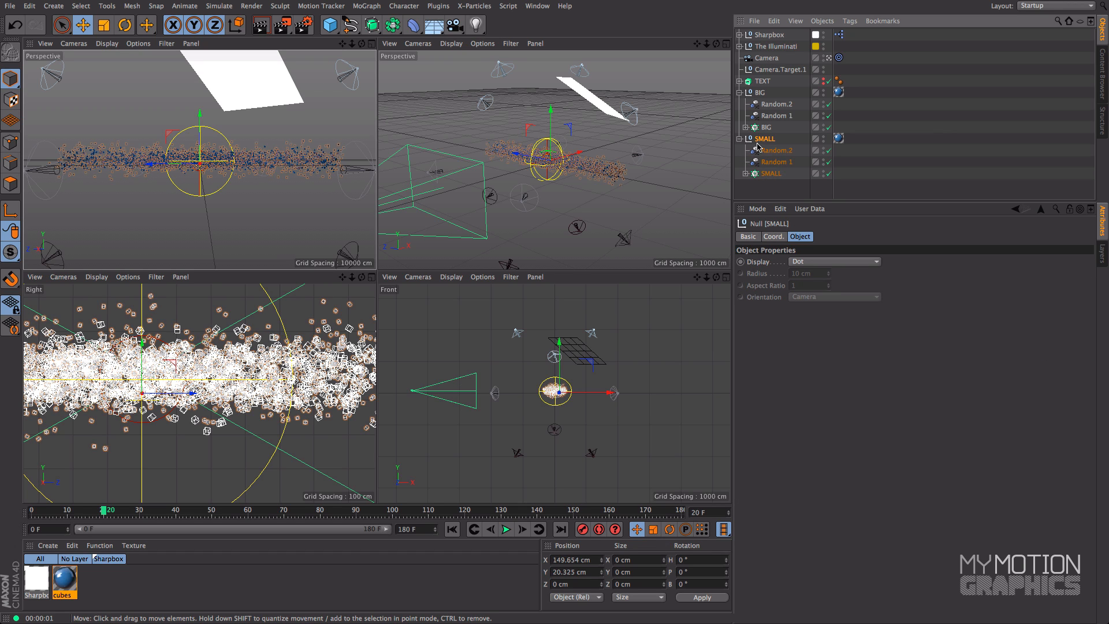
pyautogui.click(261, 25)
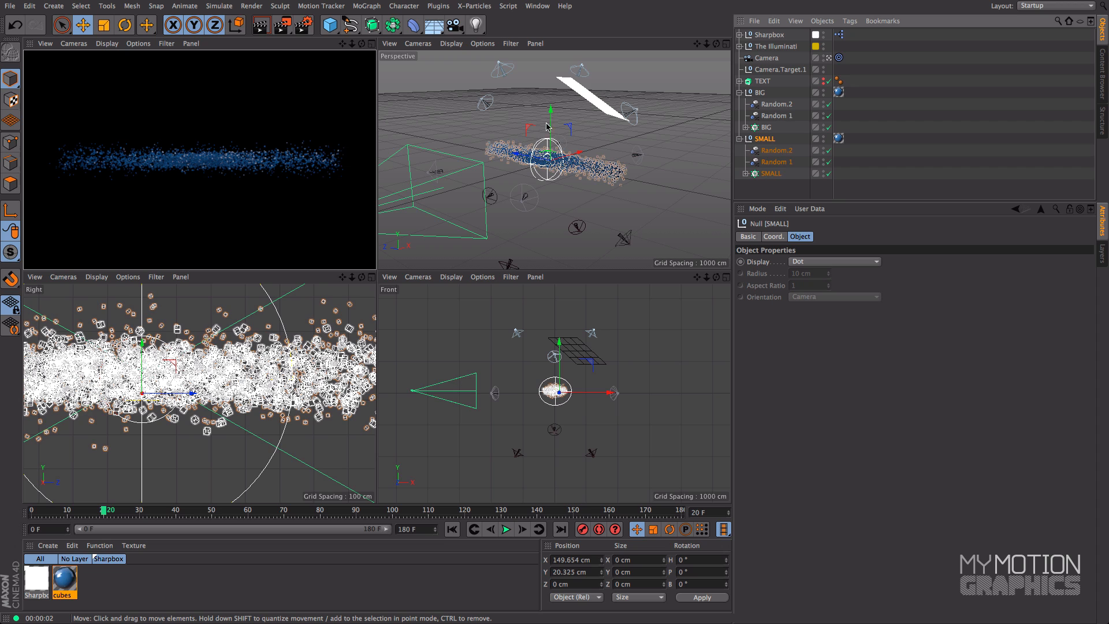
# Set the Random 1 effector's P.Y to 209 cm in the BIG group and 421 cm in the SMALL group, and test-render
pyautogui.click(771, 117)
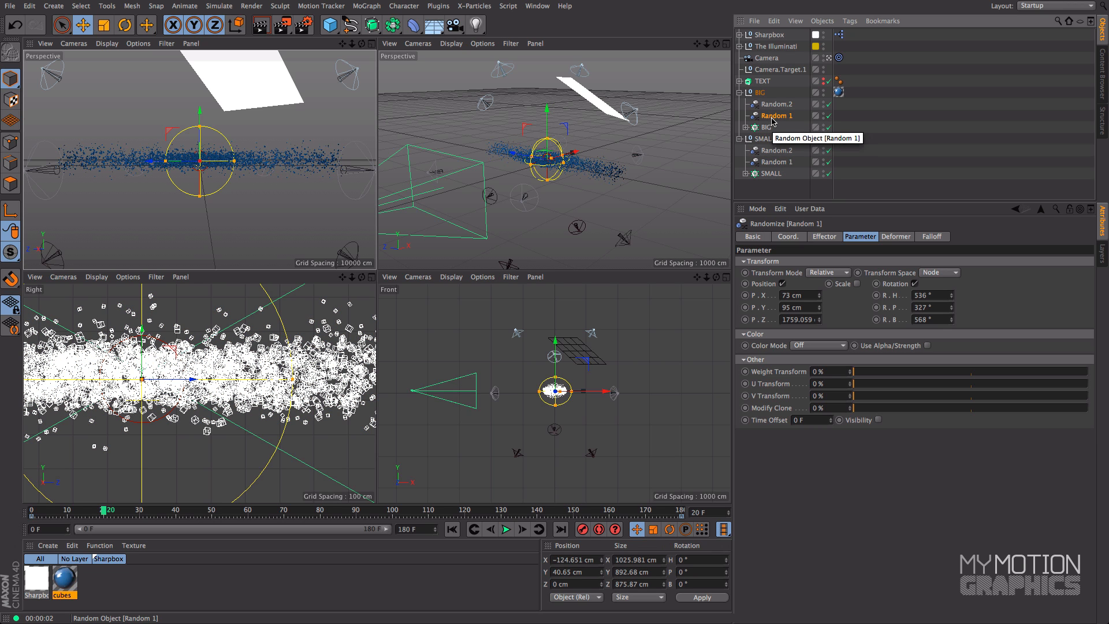
pyautogui.moveTo(820, 311); pyautogui.dragTo(820, 245)
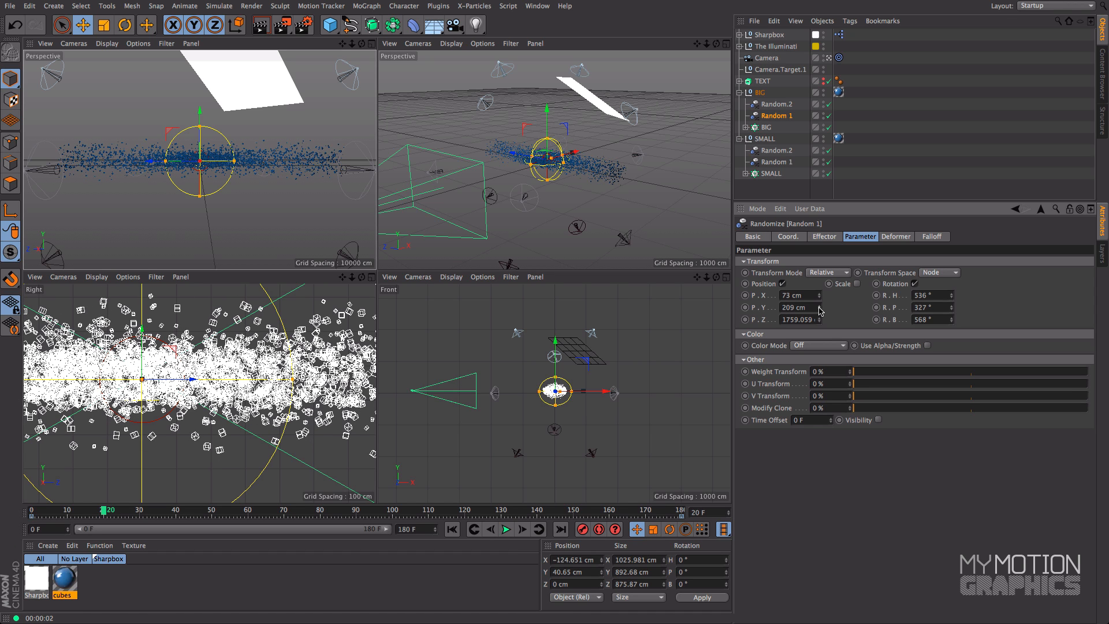
pyautogui.click(789, 162)
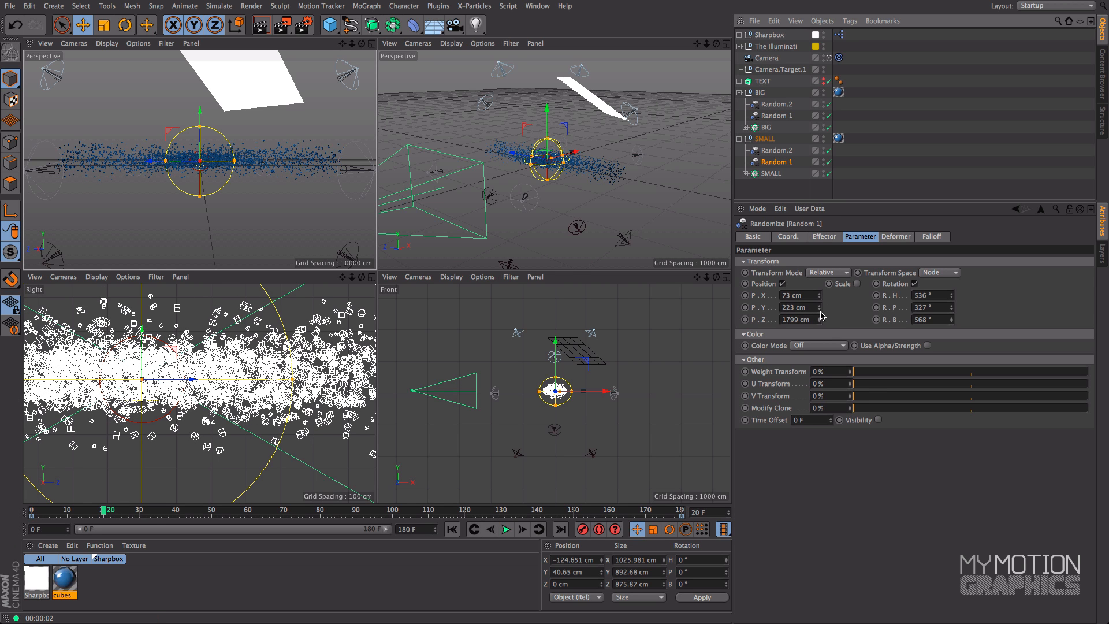
pyautogui.moveTo(820, 311); pyautogui.dragTo(819, 196)
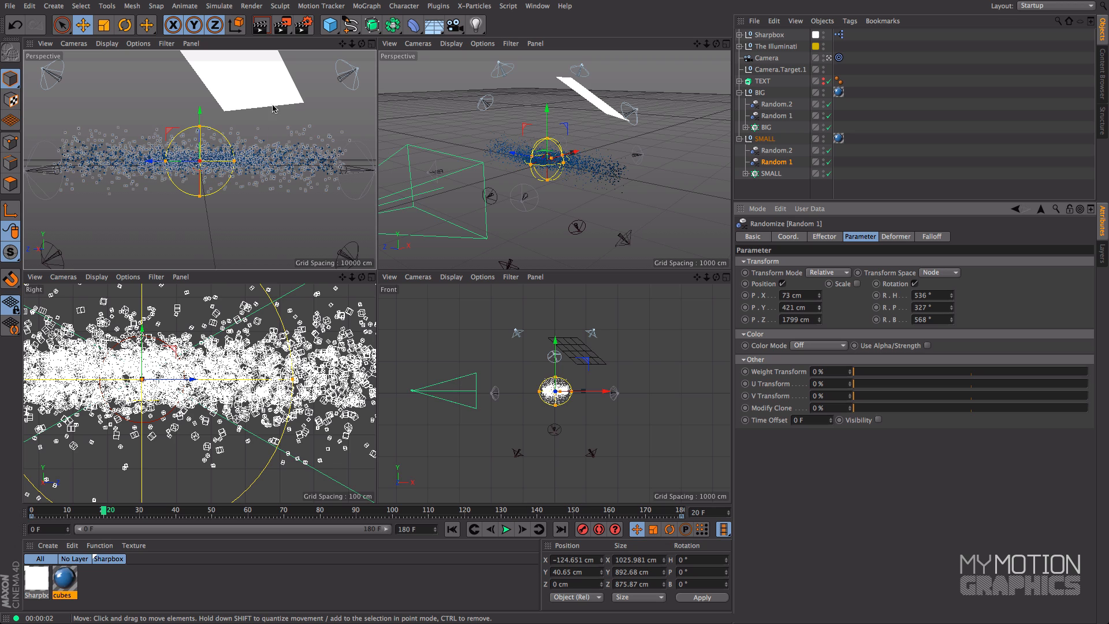
pyautogui.click(263, 27)
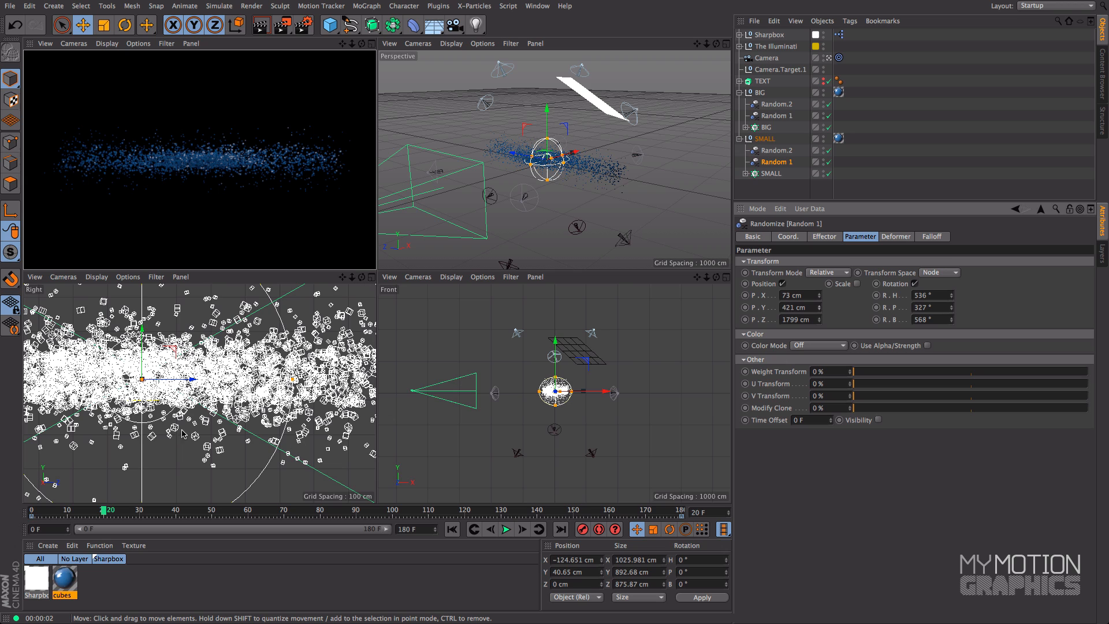
# Maximize the camera view and test-render frames 20, 102, 131 and 160 to examine the cubes along the animation
pyautogui.click(371, 44)
pyautogui.click(266, 29)
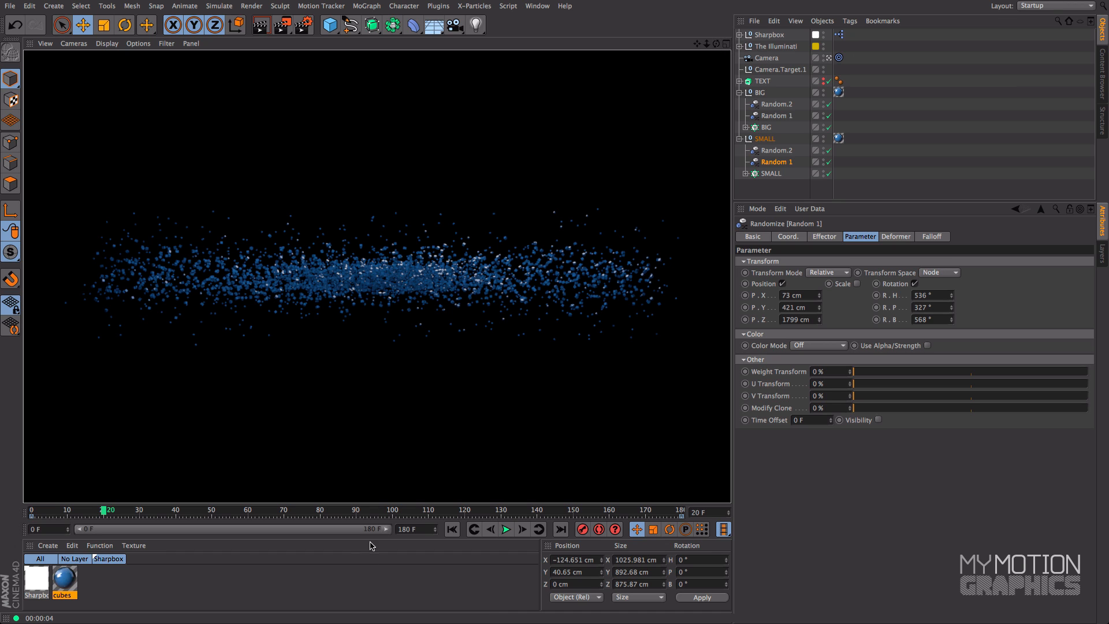
pyautogui.click(410, 513)
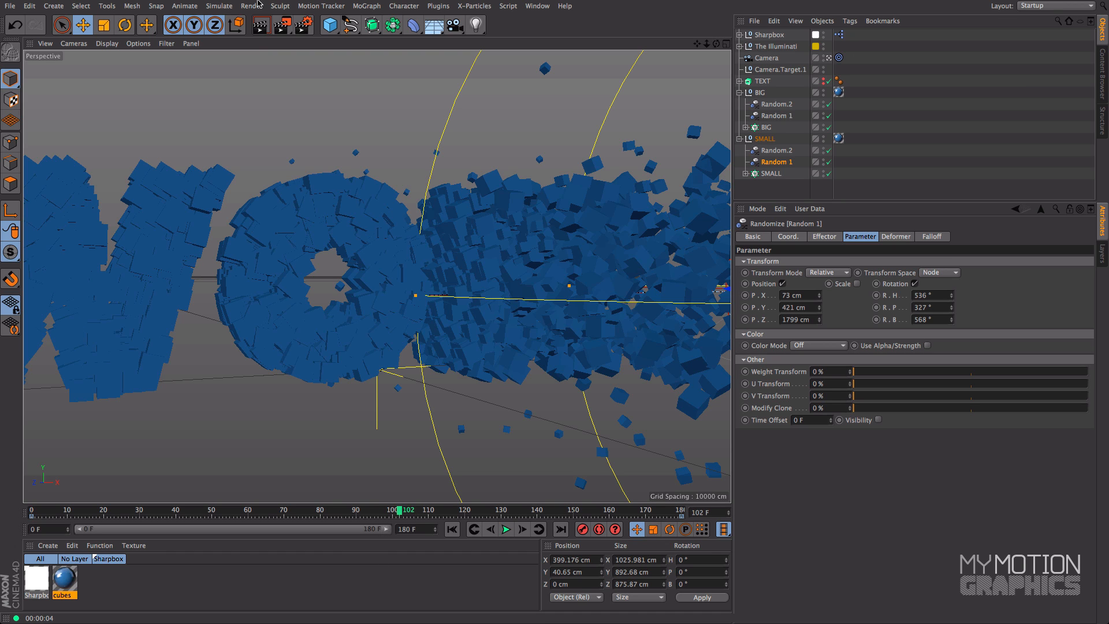
pyautogui.click(260, 25)
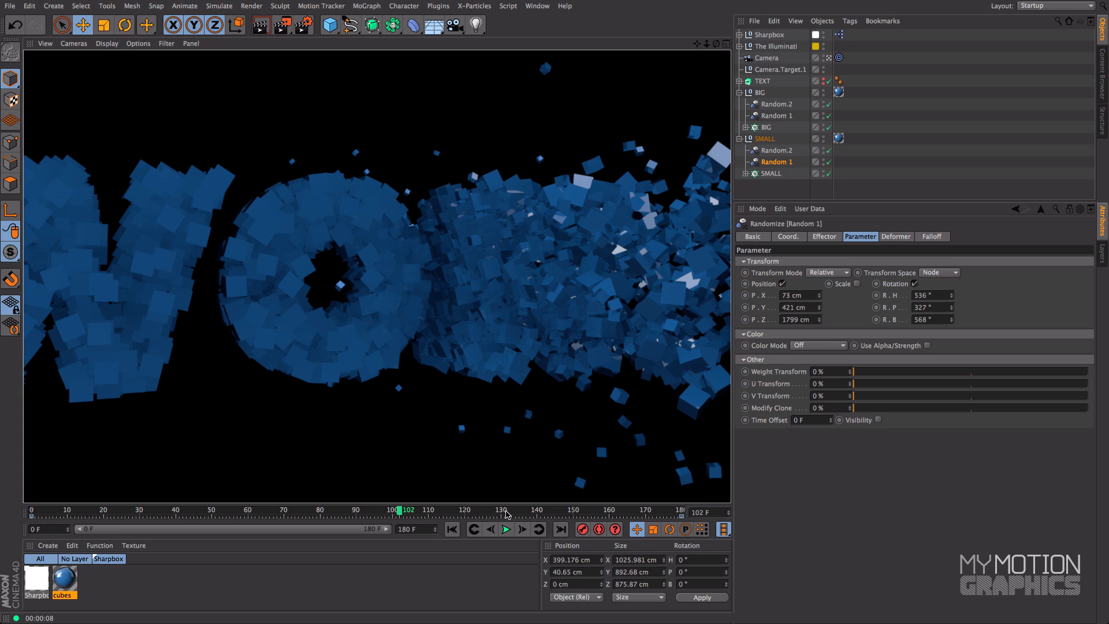
pyautogui.click(505, 511)
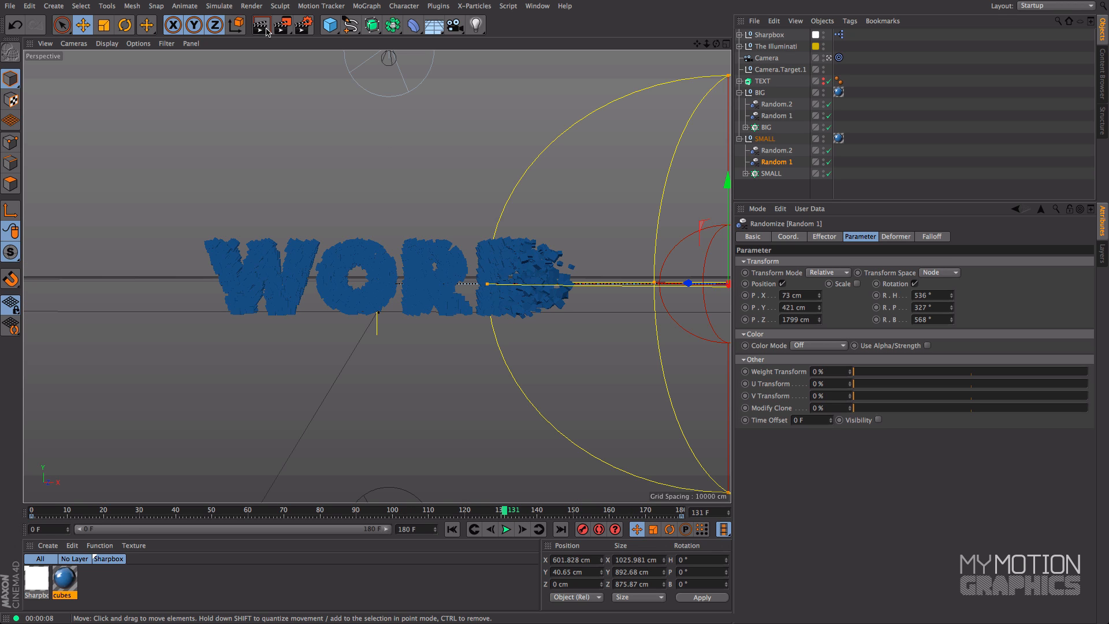
pyautogui.hotkey('ctrl', 'r')
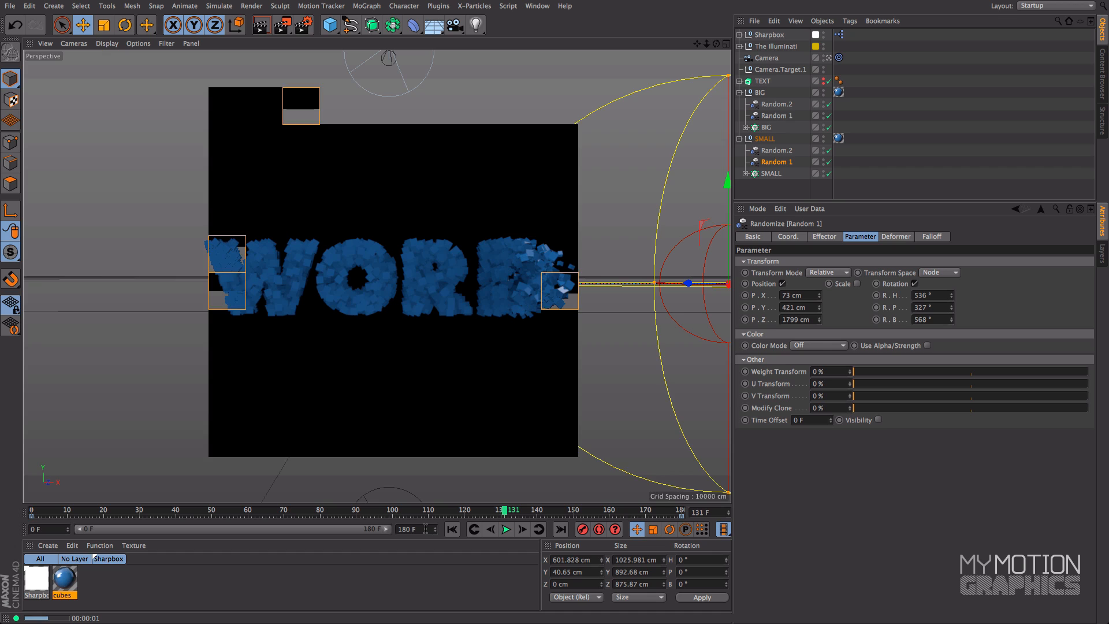
pyautogui.click(611, 512)
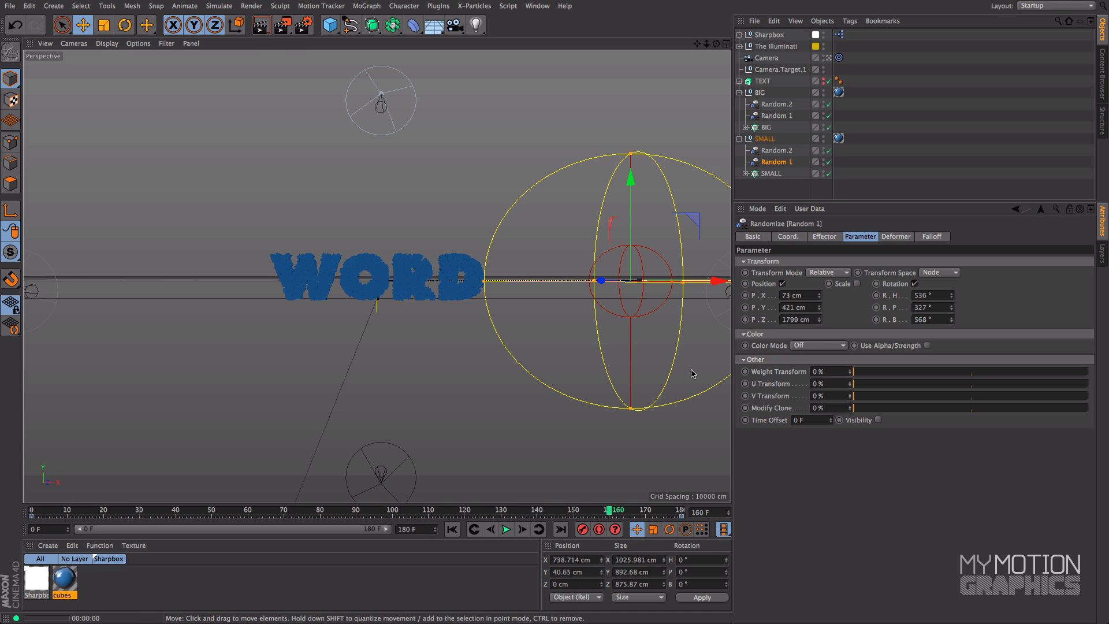
pyautogui.hotkey('ctrl', 'r')
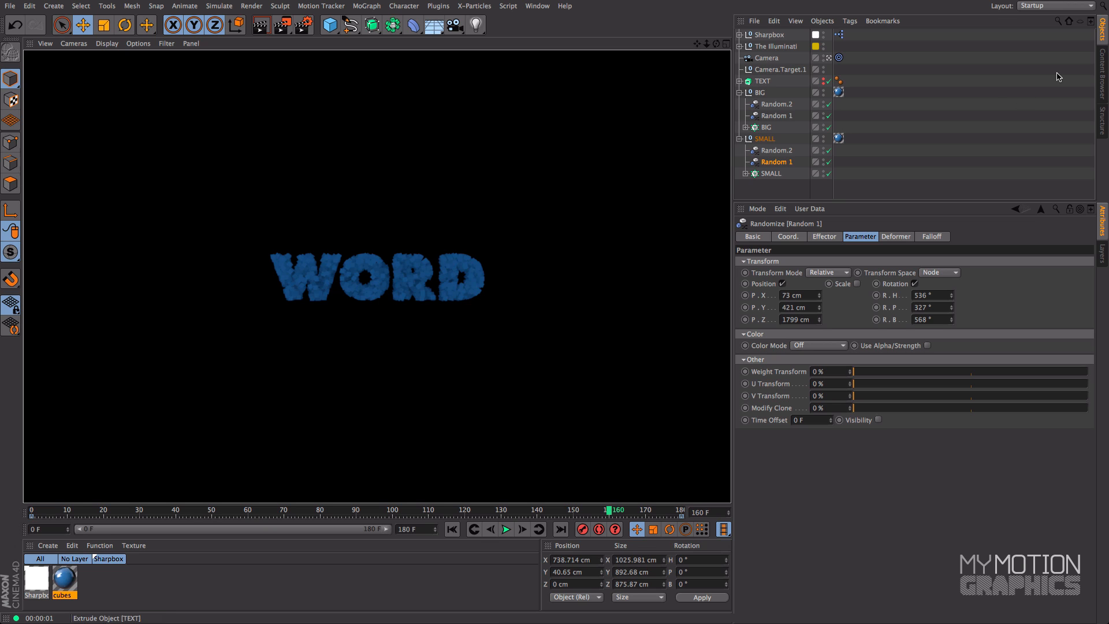
# Add a second Sharpbox preset to the scene from the content library and return to the object list
pyautogui.click(1102, 74)
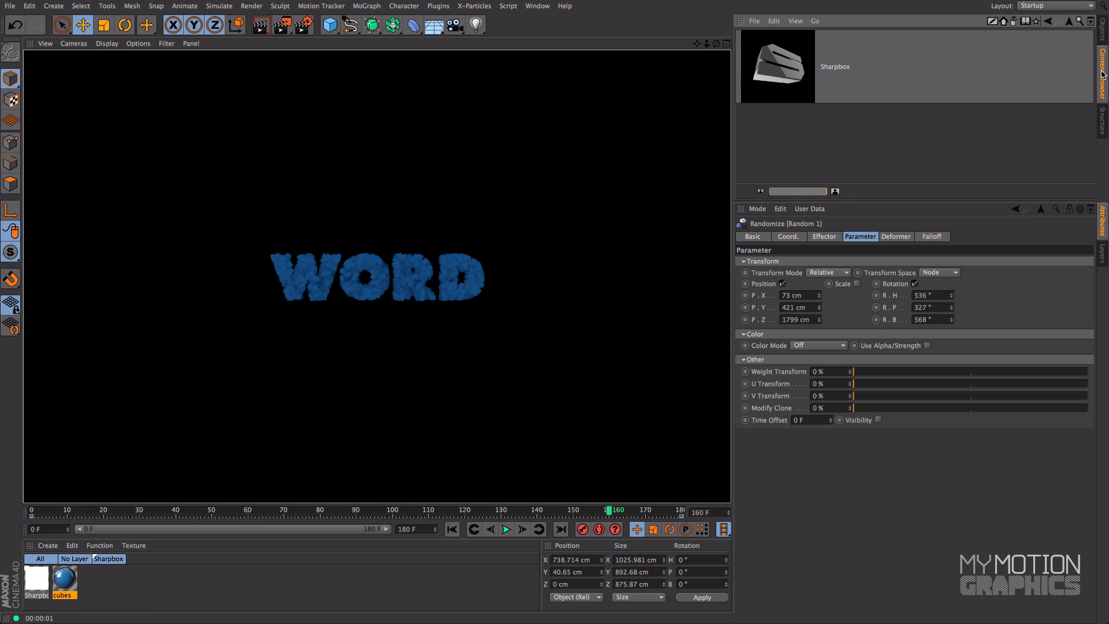
pyautogui.doubleClick(783, 48)
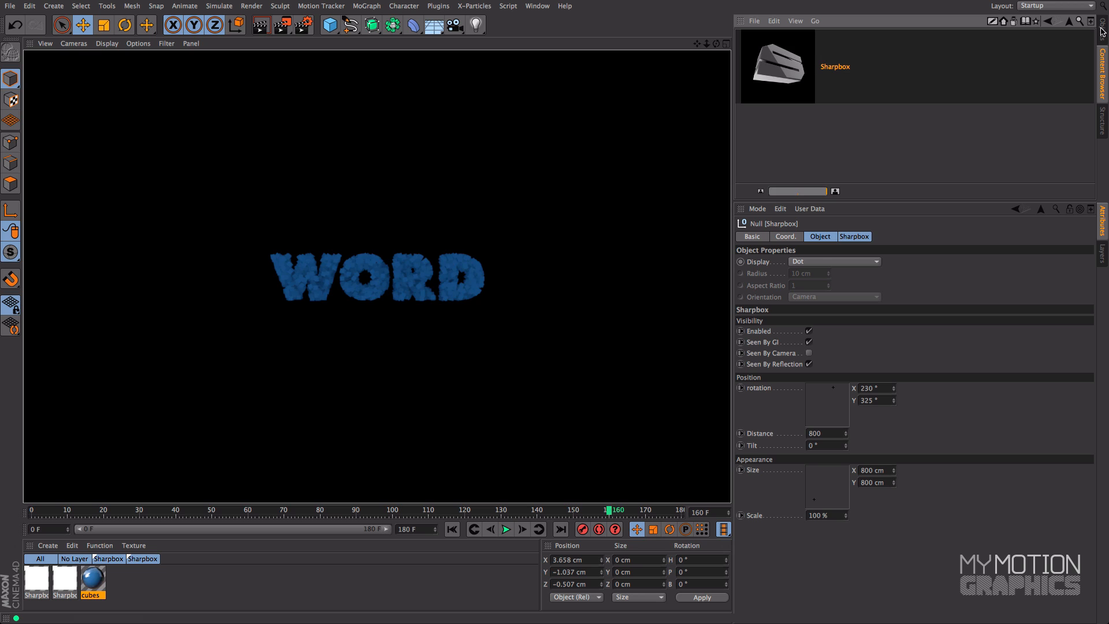
pyautogui.click(1103, 31)
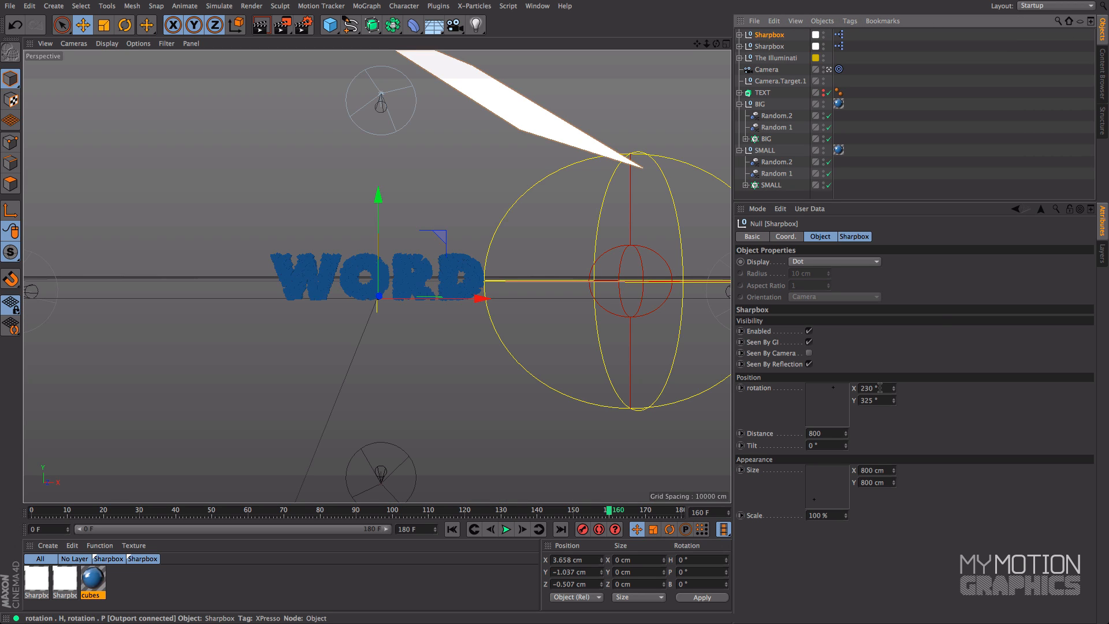
# Show all four views and hide the SMALL cubes group
pyautogui.click(726, 44)
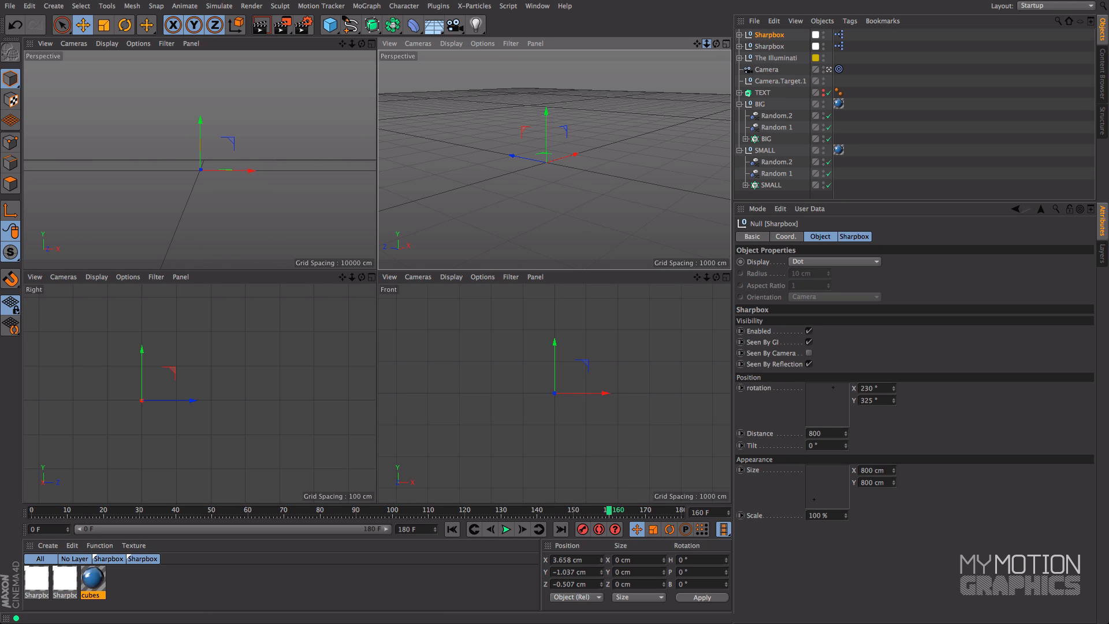
pyautogui.click(824, 149)
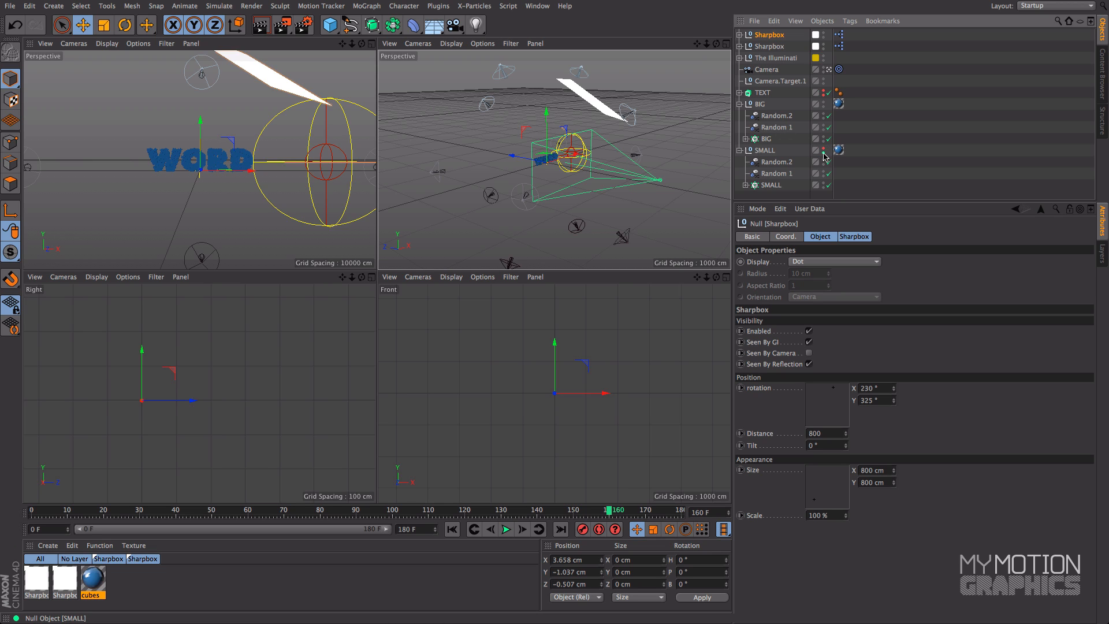
pyautogui.click(824, 154)
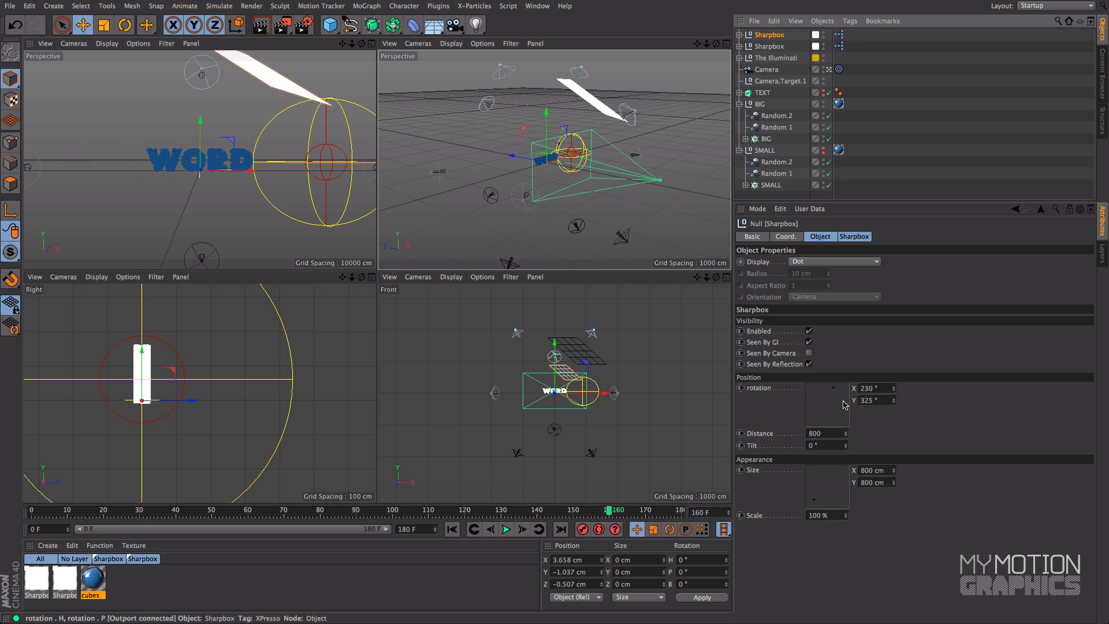
# Place the new Sharpbox at rotation 62.4° and 312° with distance 1830 and scale 268%, and test-render the maximized camera view
pyautogui.moveTo(832, 396); pyautogui.dragTo(814, 392)
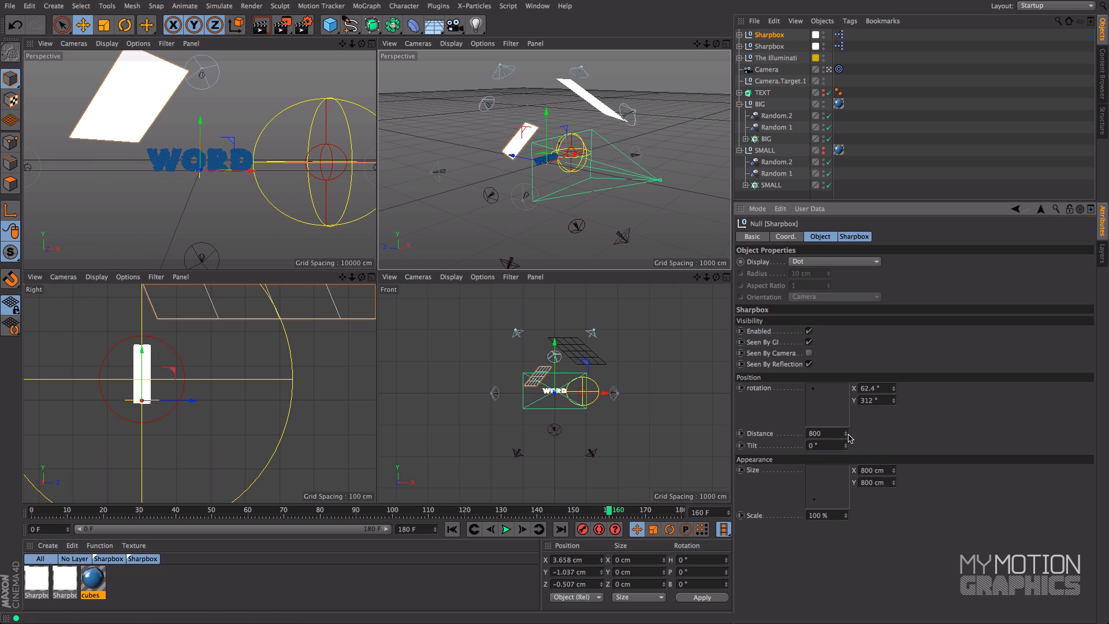
pyautogui.moveTo(846, 435); pyautogui.dragTo(846, 379)
pyautogui.moveTo(847, 516); pyautogui.dragTo(846, 485)
pyautogui.click(312, 85)
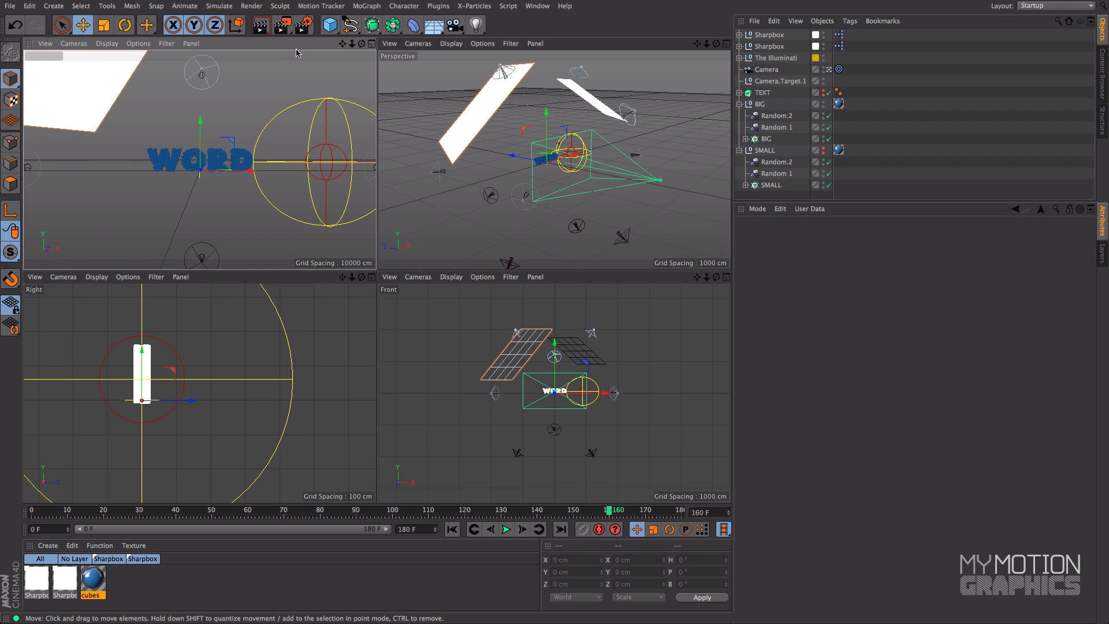
pyautogui.click(373, 43)
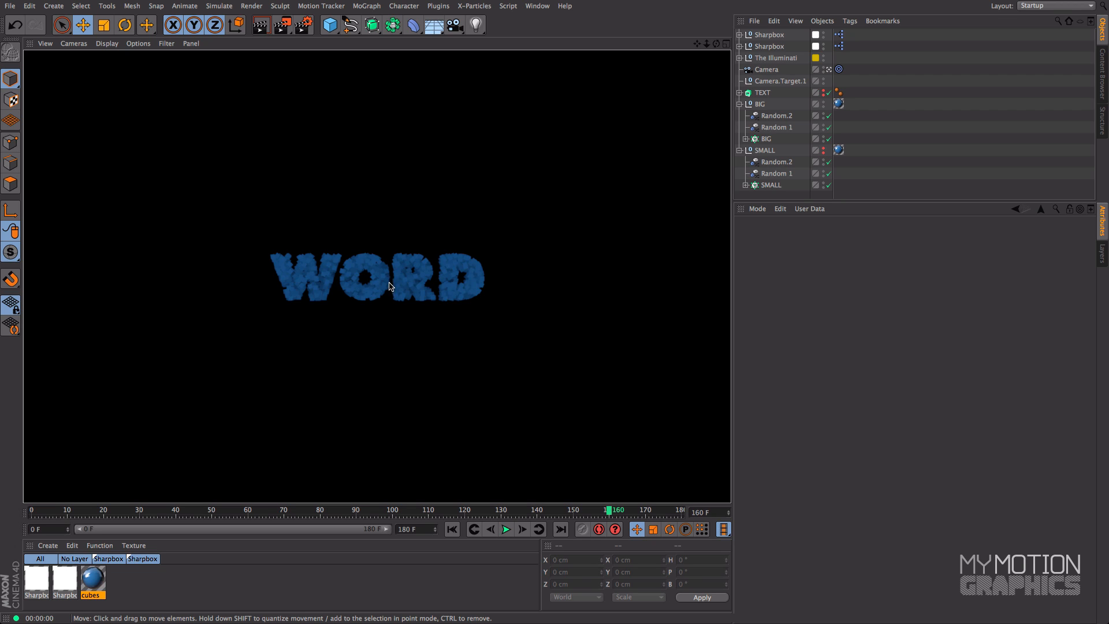
# Return to four views, set the new Sharpbox's X rotation to 19.2°, and test-render the camera view
pyautogui.click(726, 43)
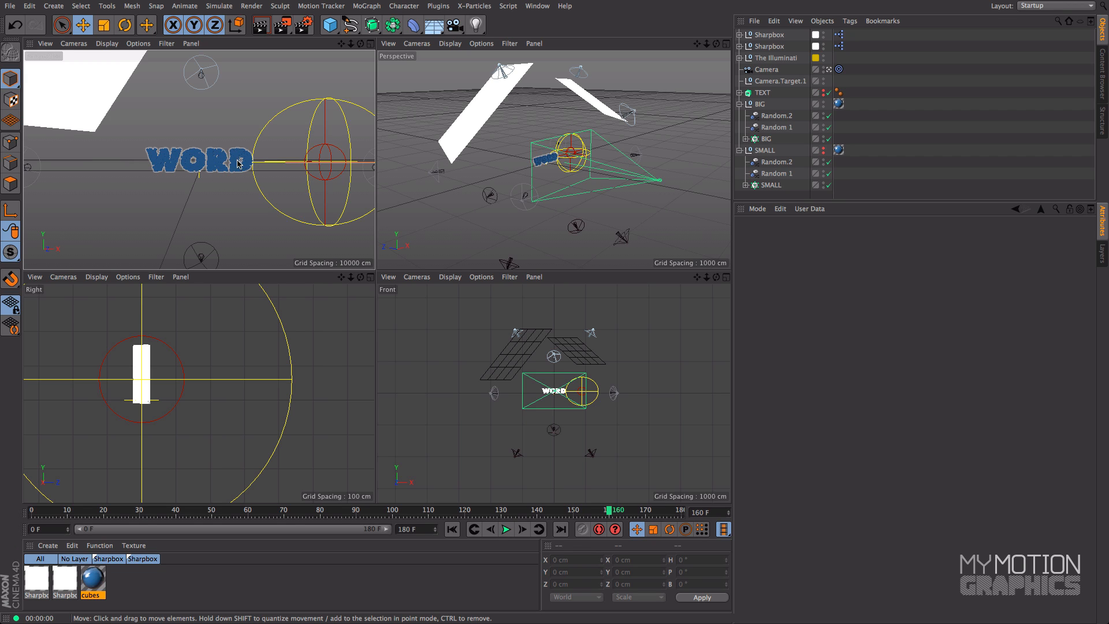
pyautogui.click(768, 34)
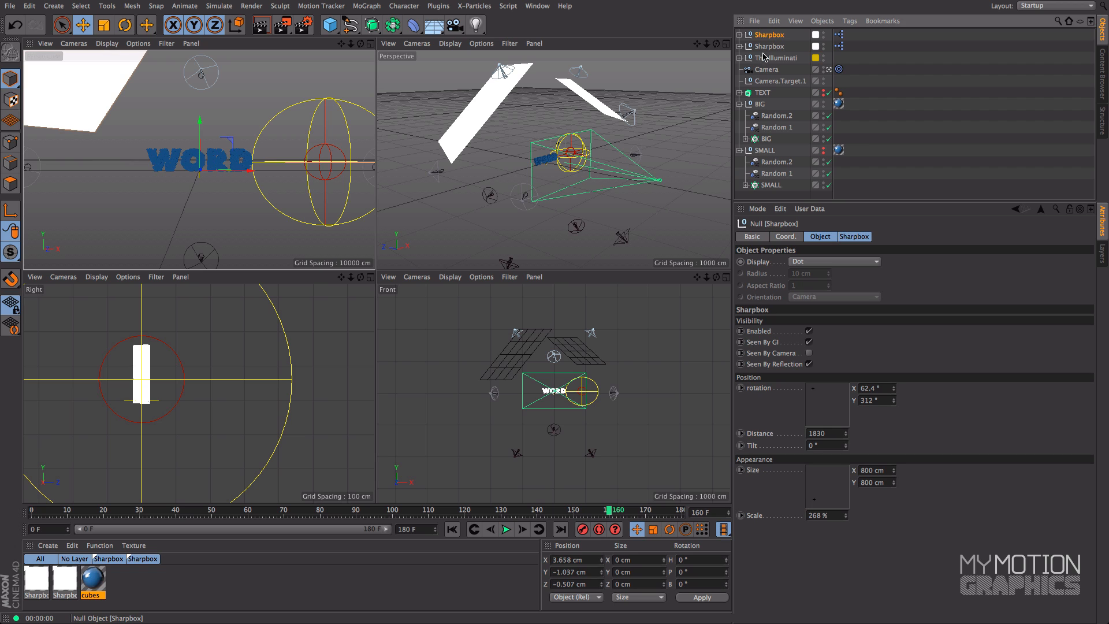
pyautogui.moveTo(816, 401)
pyautogui.mouseDown()
pyautogui.moveTo(823, 394)
pyautogui.moveTo(808, 389)
pyautogui.mouseUp()
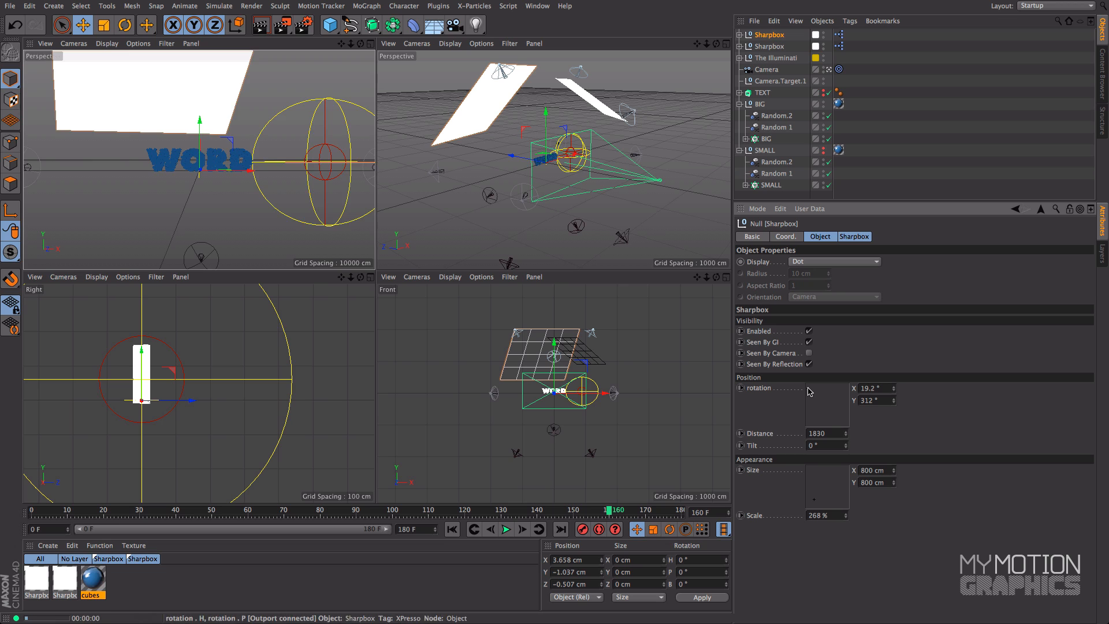
pyautogui.hotkey('ctrl', 'r')
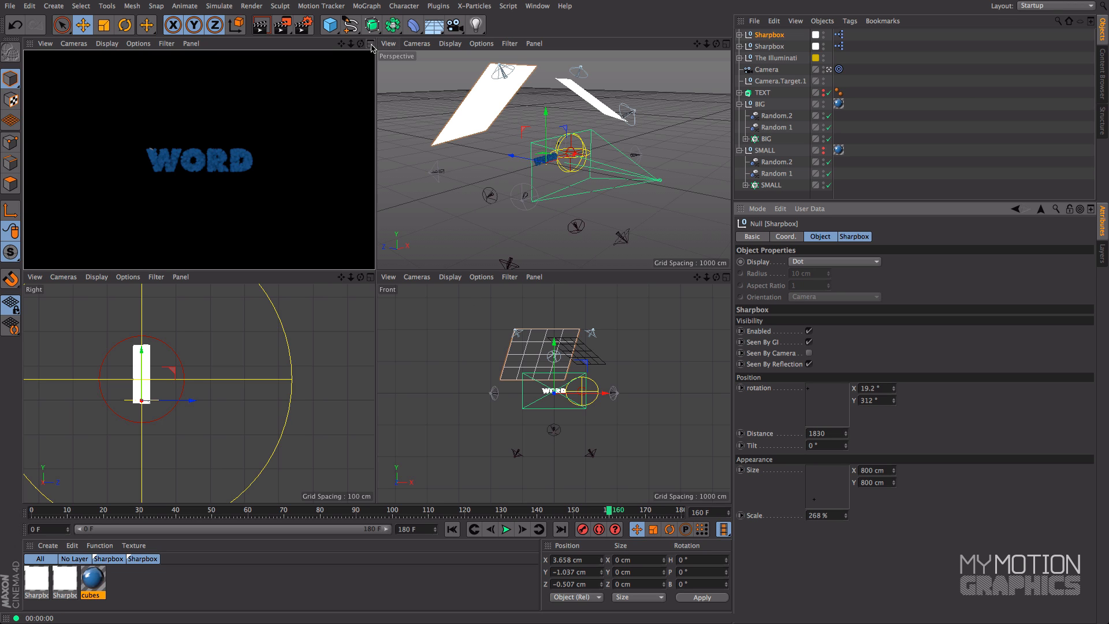
# Try a Y rotation of 321.6° on the selected Sharpbox, test-rendering the maximized camera view before and after the change
pyautogui.middleClick(321, 268)
pyautogui.hotkey('ctrl', 'r')
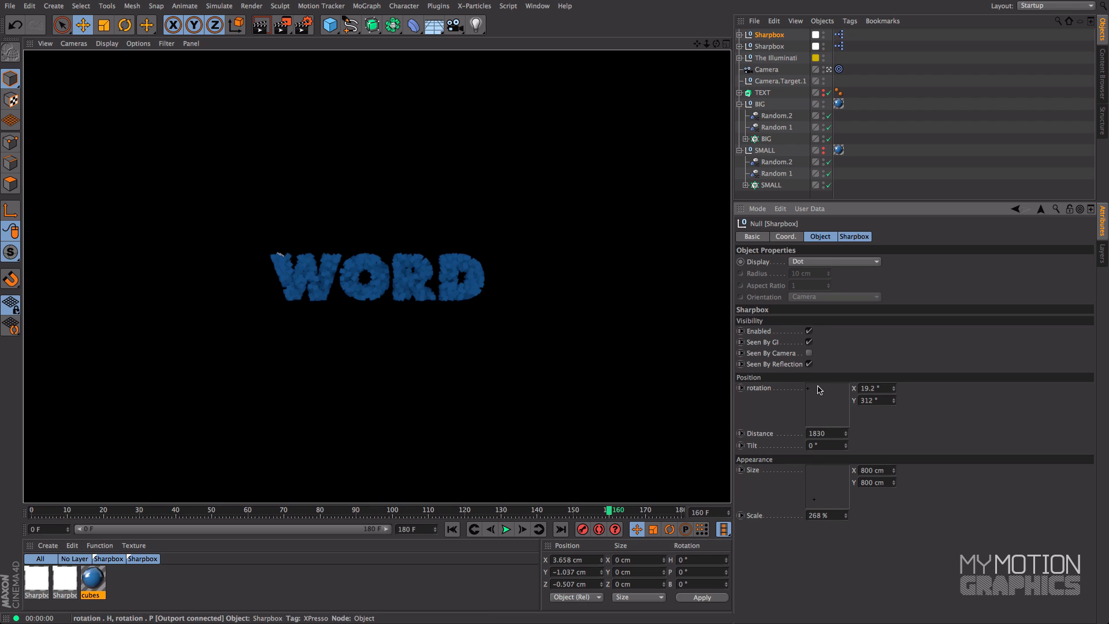
pyautogui.moveTo(817, 390); pyautogui.dragTo(809, 390)
pyautogui.press('super+r')
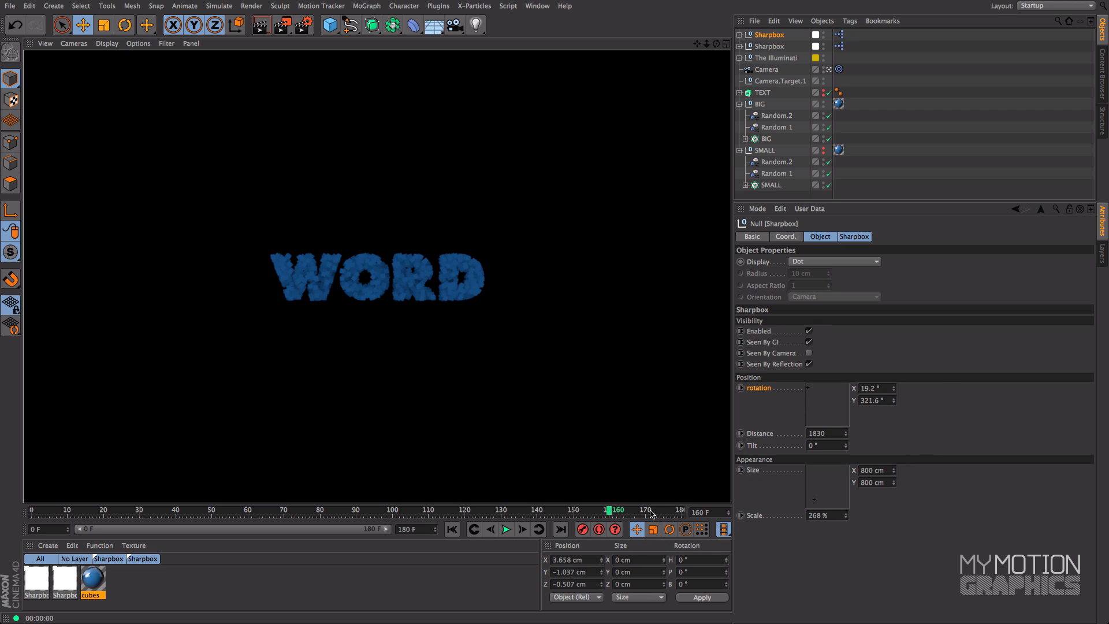
# Go to frame 180 and adjust the selected Sharpbox's rotation to 4.8° and 331.2°, test-rendering the camera view between adjustments
pyautogui.moveTo(660, 513); pyautogui.dragTo(681, 512)
pyautogui.moveTo(809, 390); pyautogui.dragTo(815, 397)
pyautogui.hotkey('ctrl', 'r')
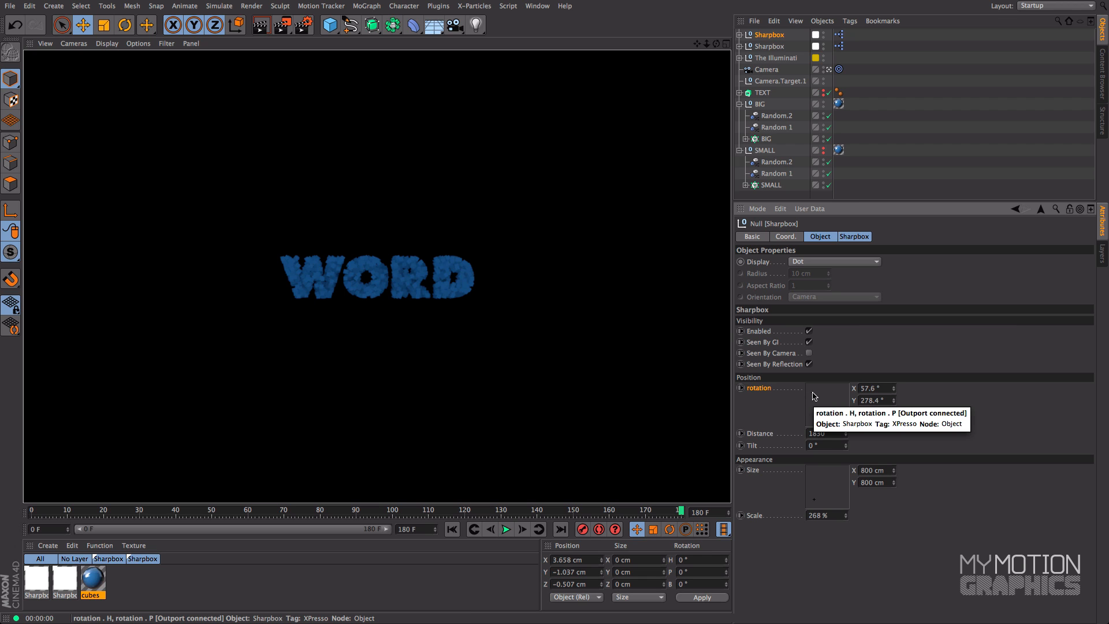
pyautogui.moveTo(814, 394); pyautogui.dragTo(814, 390)
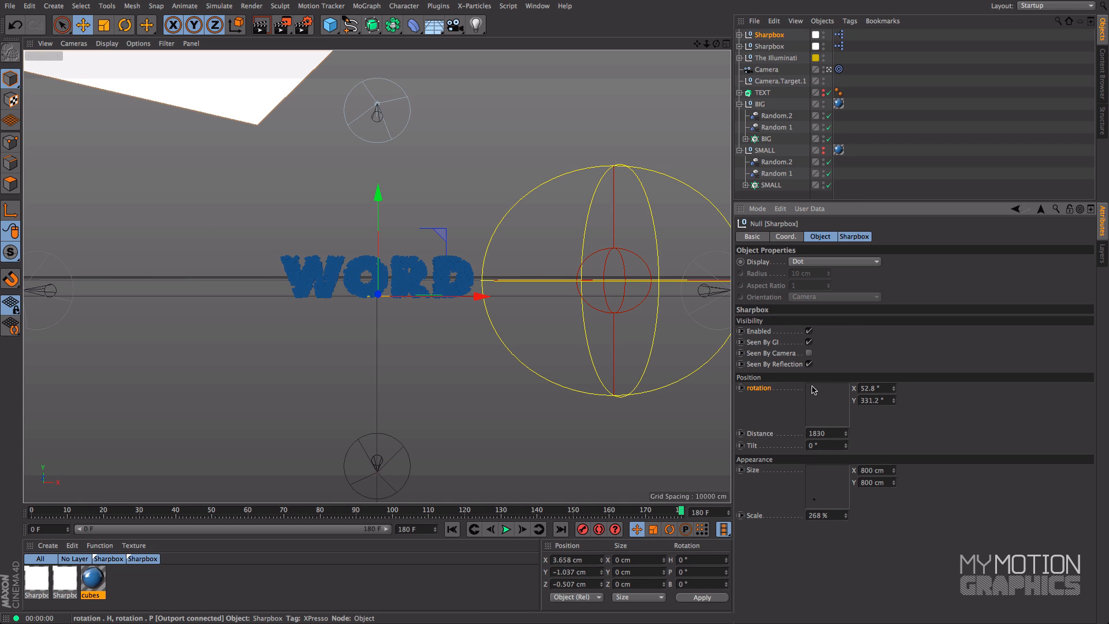
pyautogui.hotkey('ctrl', 'r')
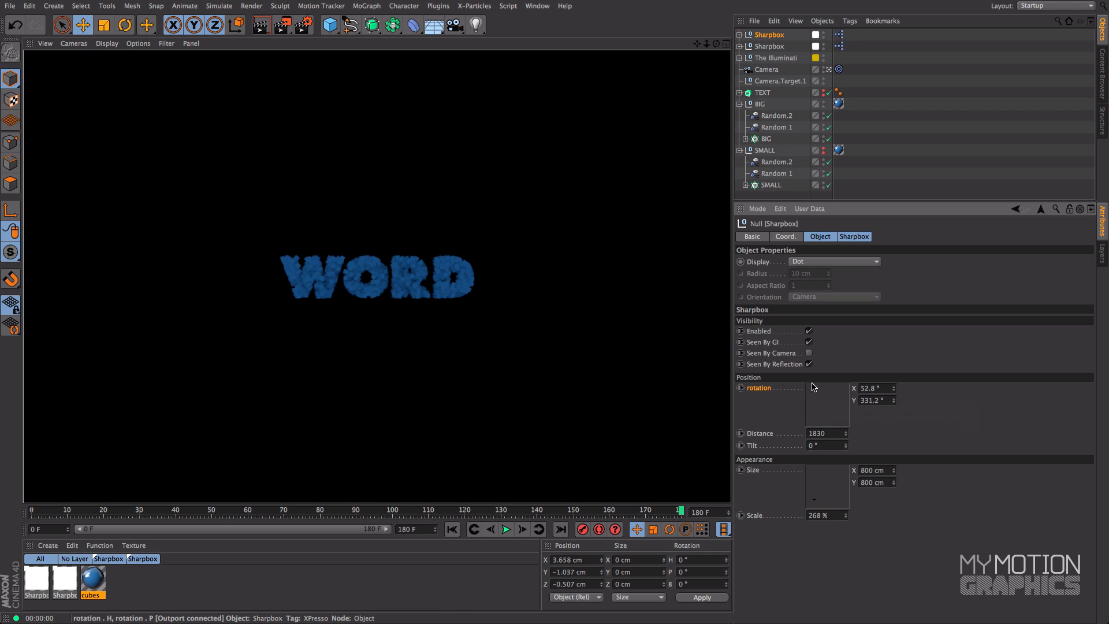
pyautogui.moveTo(812, 386); pyautogui.dragTo(807, 390)
pyautogui.hotkey('ctrl', 'r')
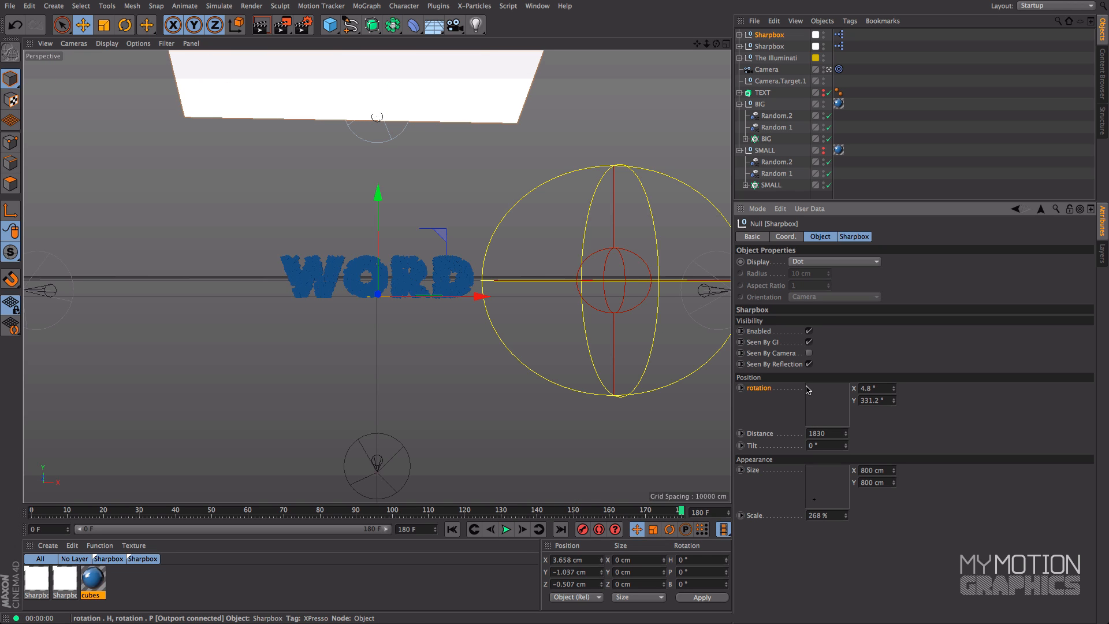
pyautogui.hotkey('ctrl', 'r')
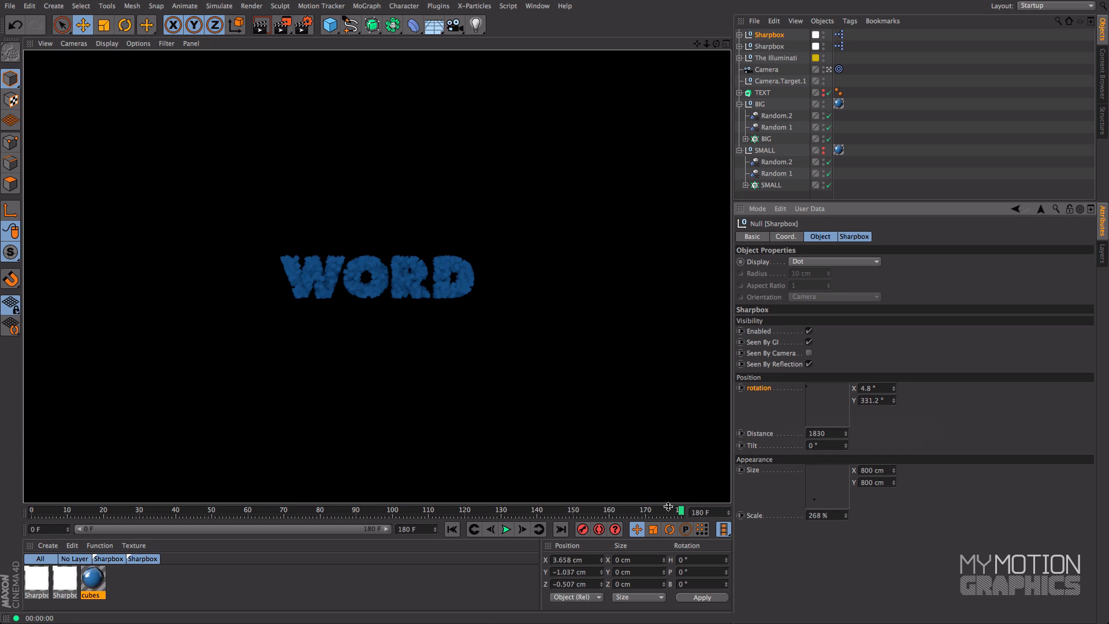
# Test-render the camera view at frames 127 and 110 to check the cubes' reflections
pyautogui.moveTo(662, 512); pyautogui.dragTo(490, 511)
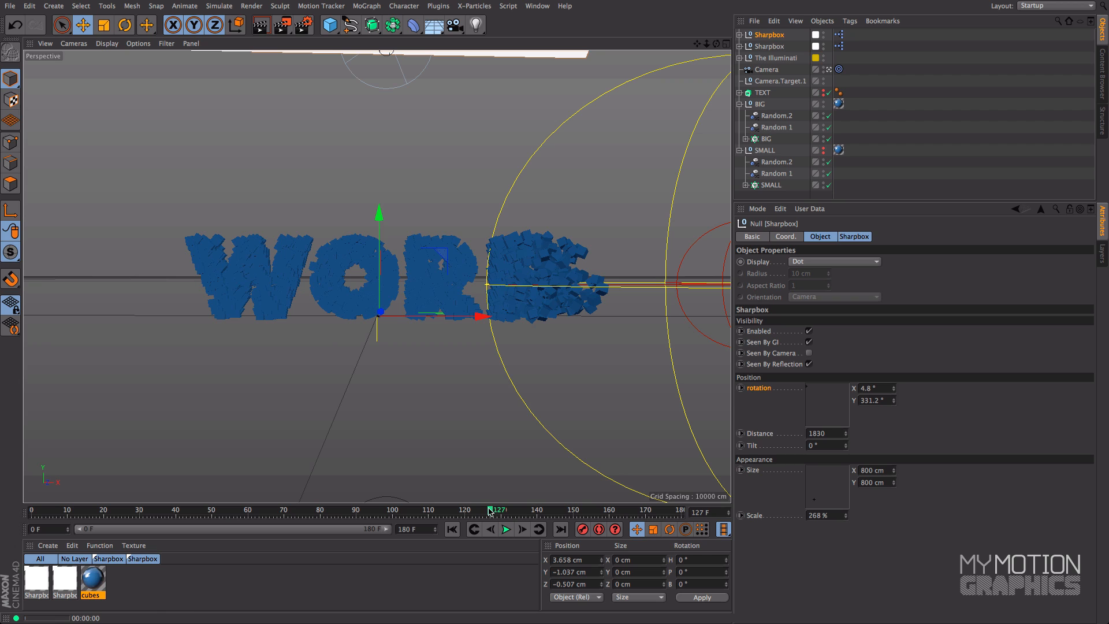
pyautogui.hotkey('ctrl', 'r')
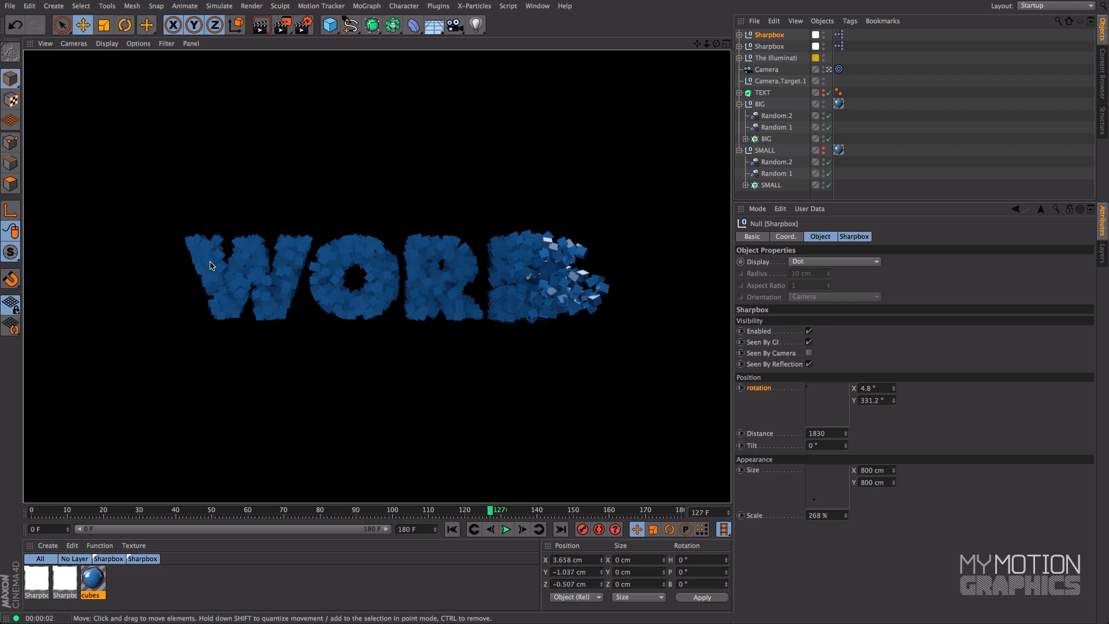
pyautogui.click(428, 512)
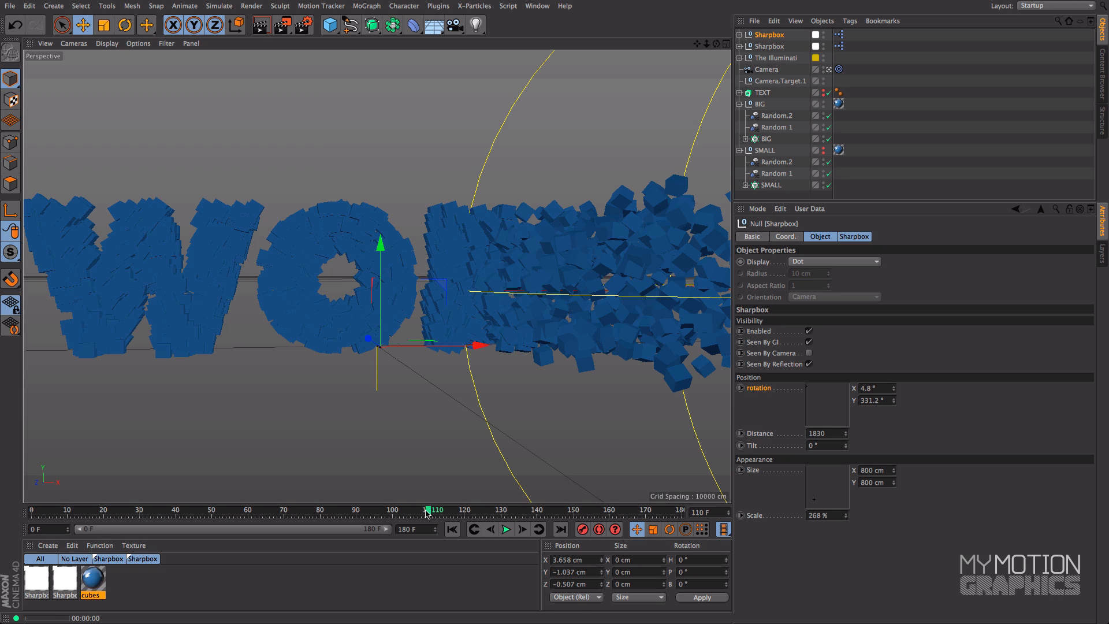
pyautogui.hotkey('ctrl', 'r')
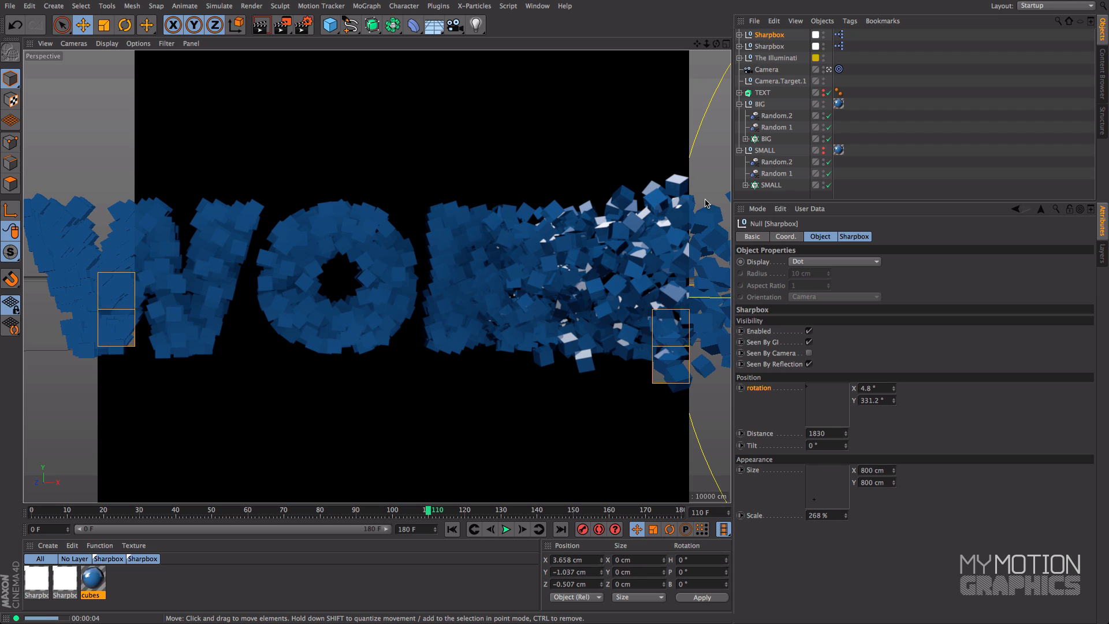
# Test-render the camera at frame 96, first in the four-view layout and again with its view maximized
pyautogui.click(726, 45)
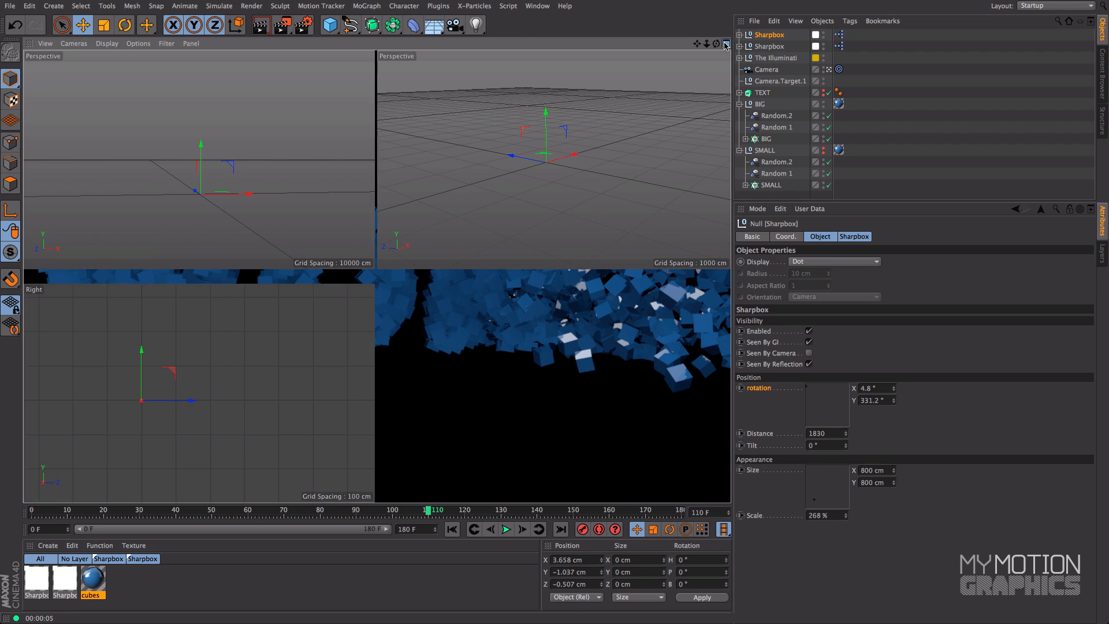
pyautogui.click(379, 511)
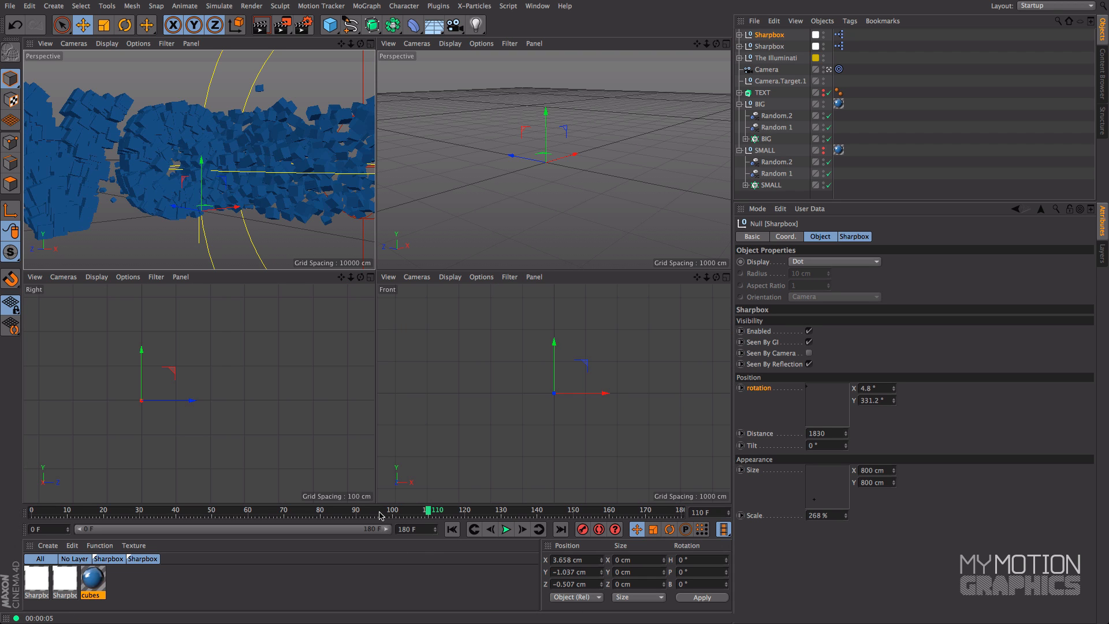
pyautogui.moveTo(379, 511); pyautogui.dragTo(377, 511)
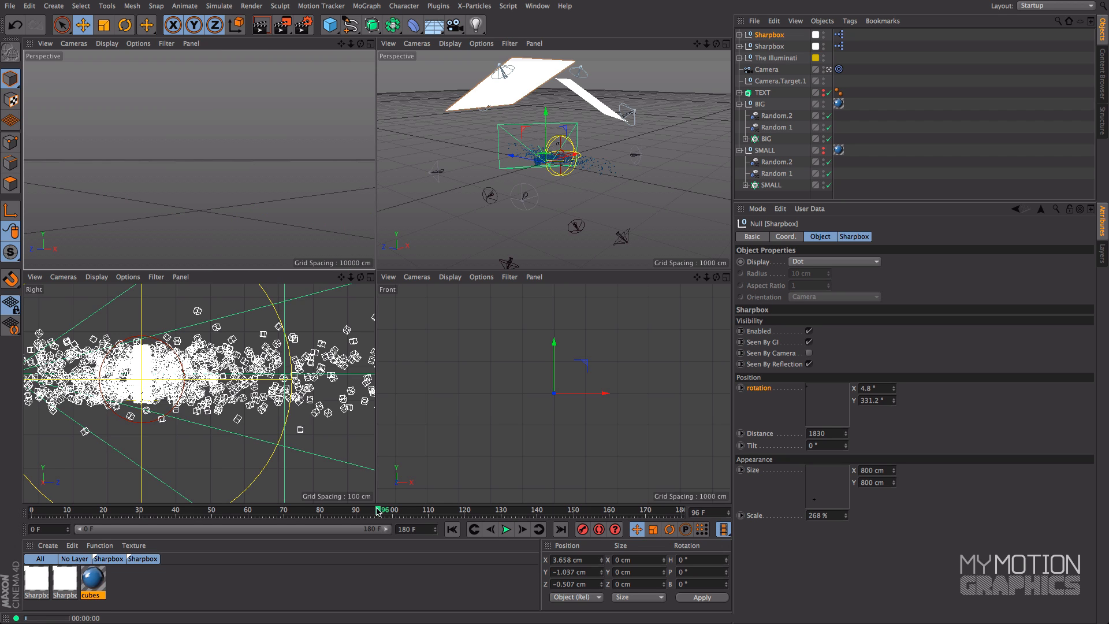
pyautogui.hotkey('ctrl', 'r')
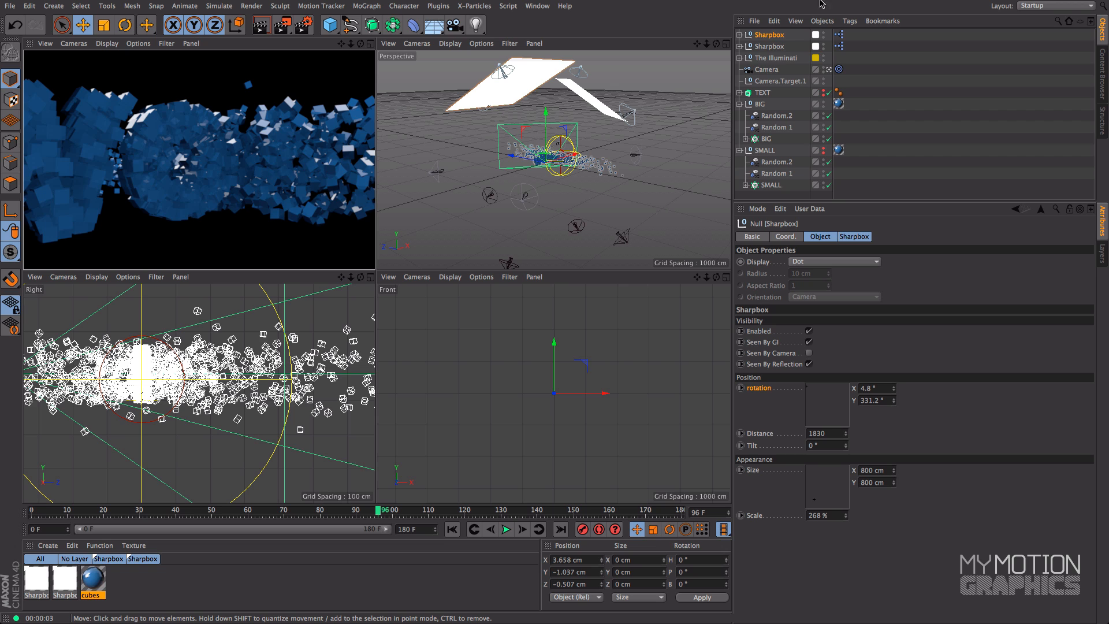
pyautogui.click(175, 166)
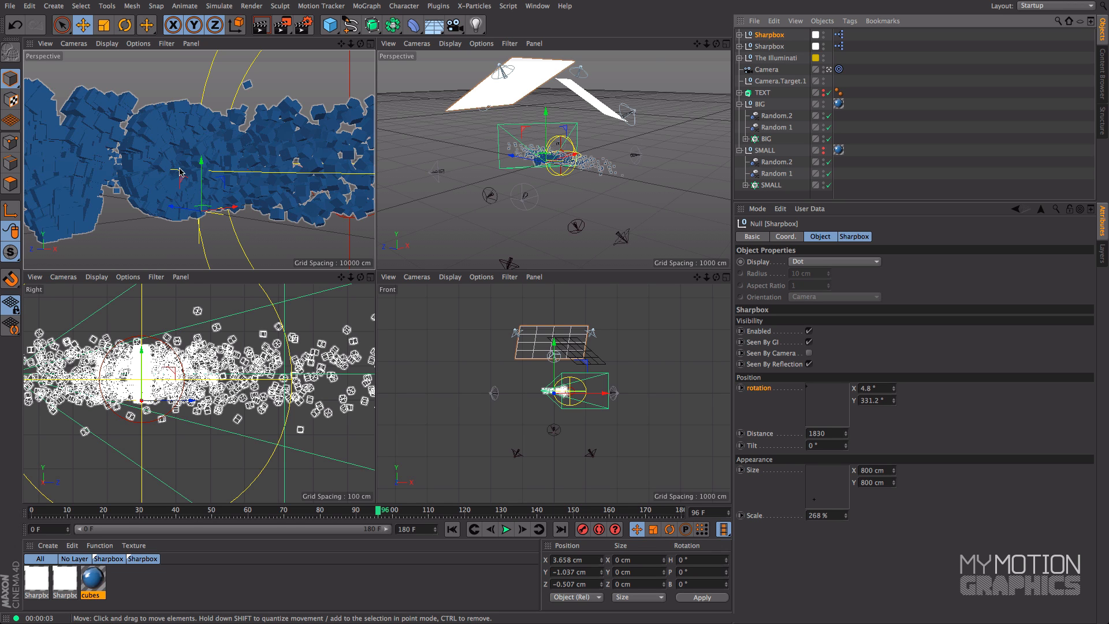
pyautogui.click(368, 44)
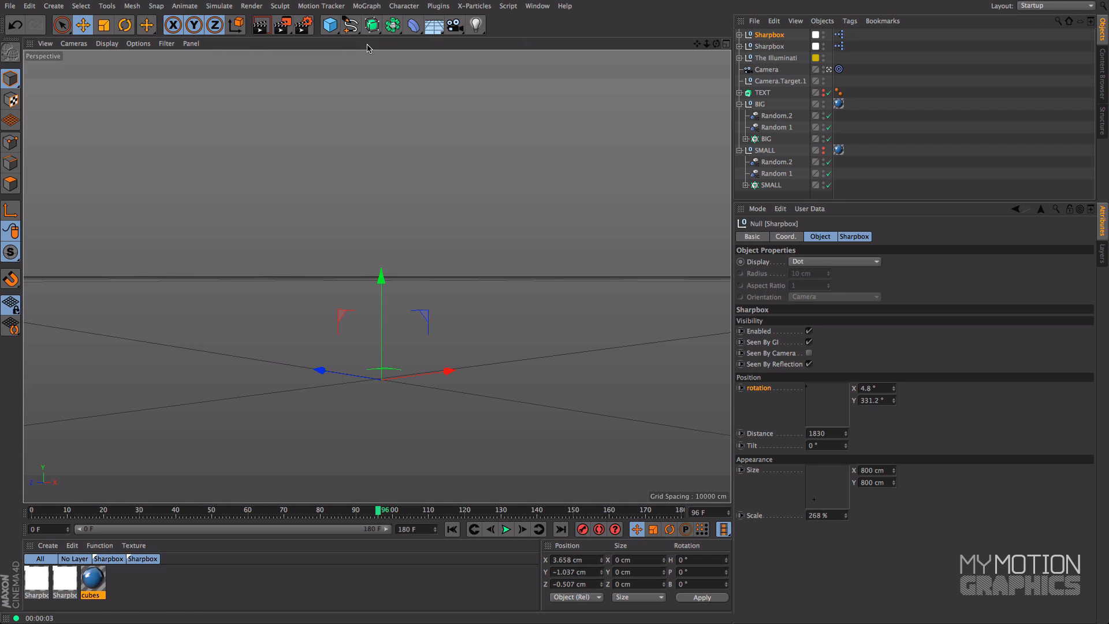
pyautogui.click(261, 25)
pyautogui.click(261, 25)
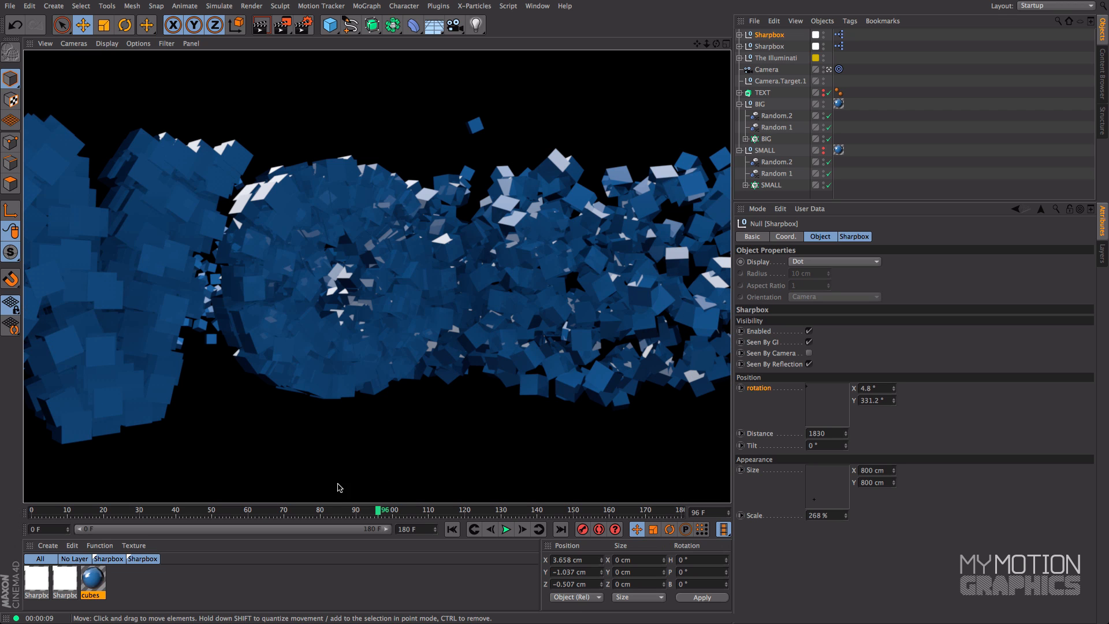
# Test-render the camera view at frames 37 and 83 to check the reflections on the scattered cubes
pyautogui.click(166, 513)
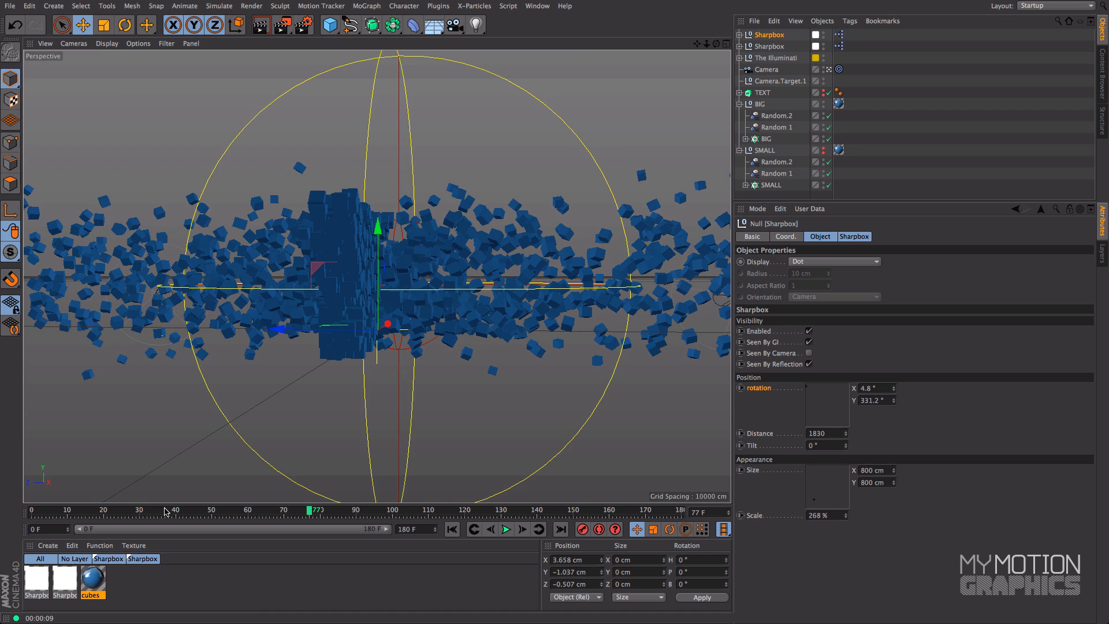
pyautogui.click(276, 30)
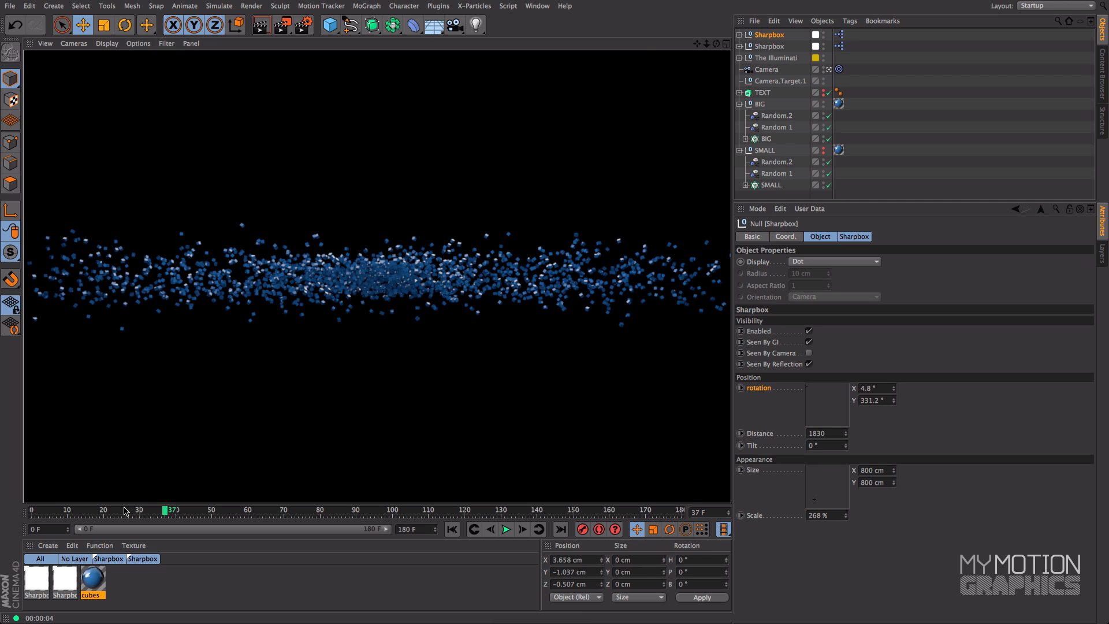
pyautogui.moveTo(113, 512); pyautogui.dragTo(98, 513)
pyautogui.moveTo(209, 512); pyautogui.dragTo(331, 513)
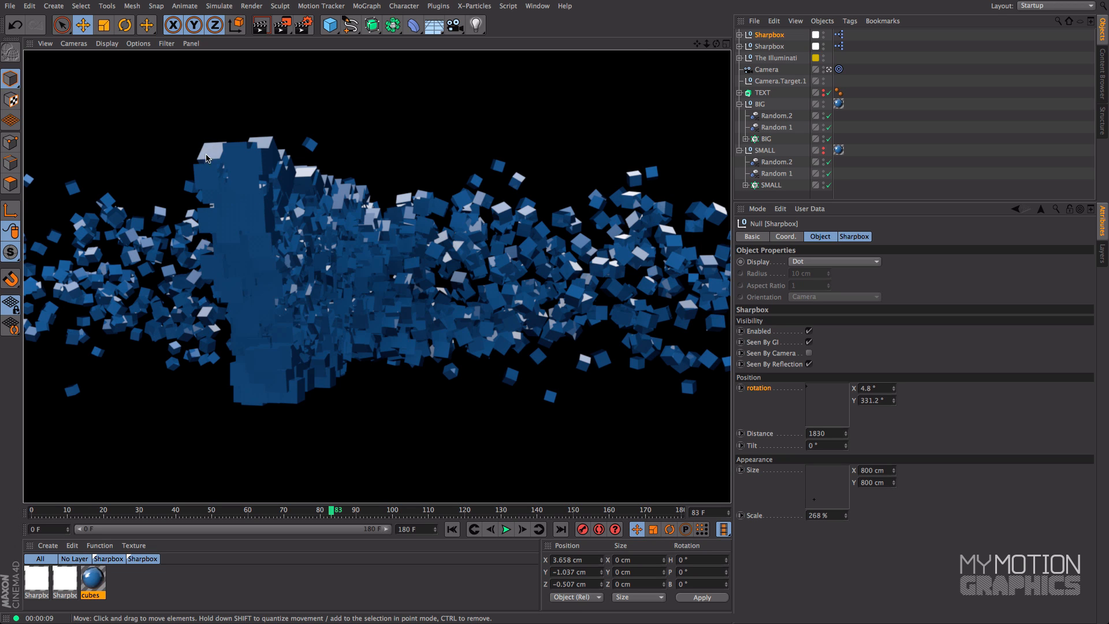
# Add a third Sharpbox preset to the scene from the content library and return to the object list
pyautogui.click(1104, 68)
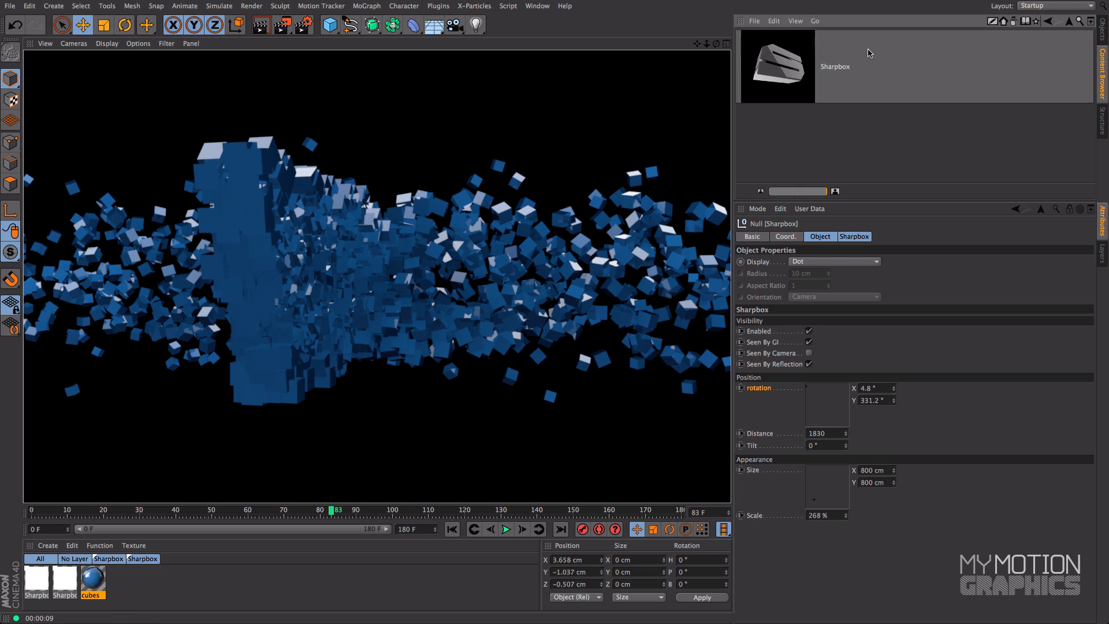
pyautogui.moveTo(773, 86); pyautogui.dragTo(624, 112)
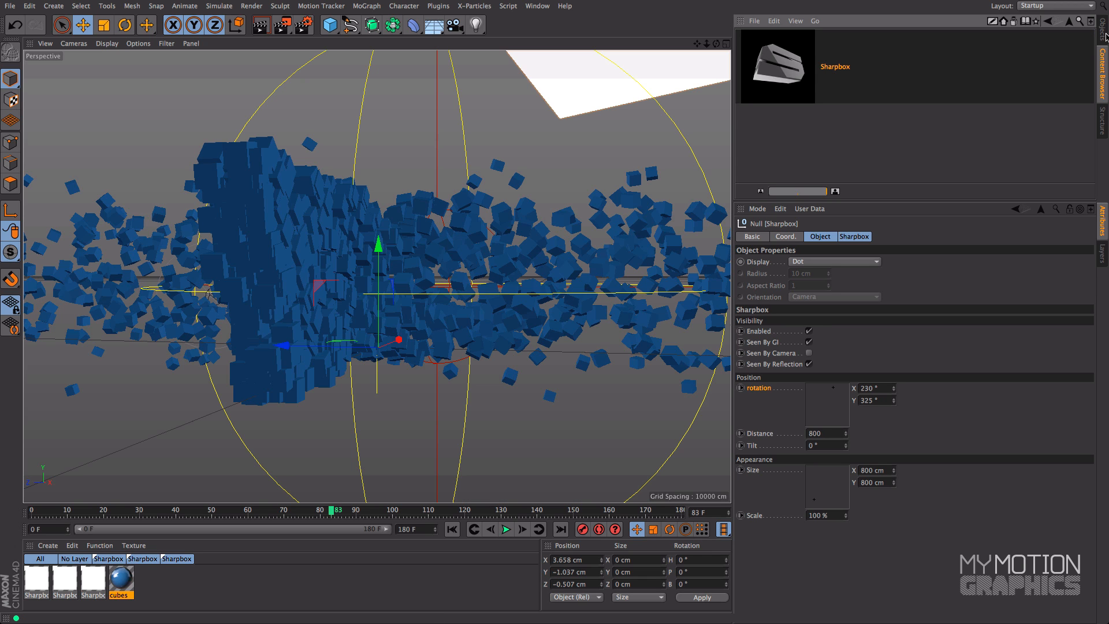
pyautogui.click(1102, 29)
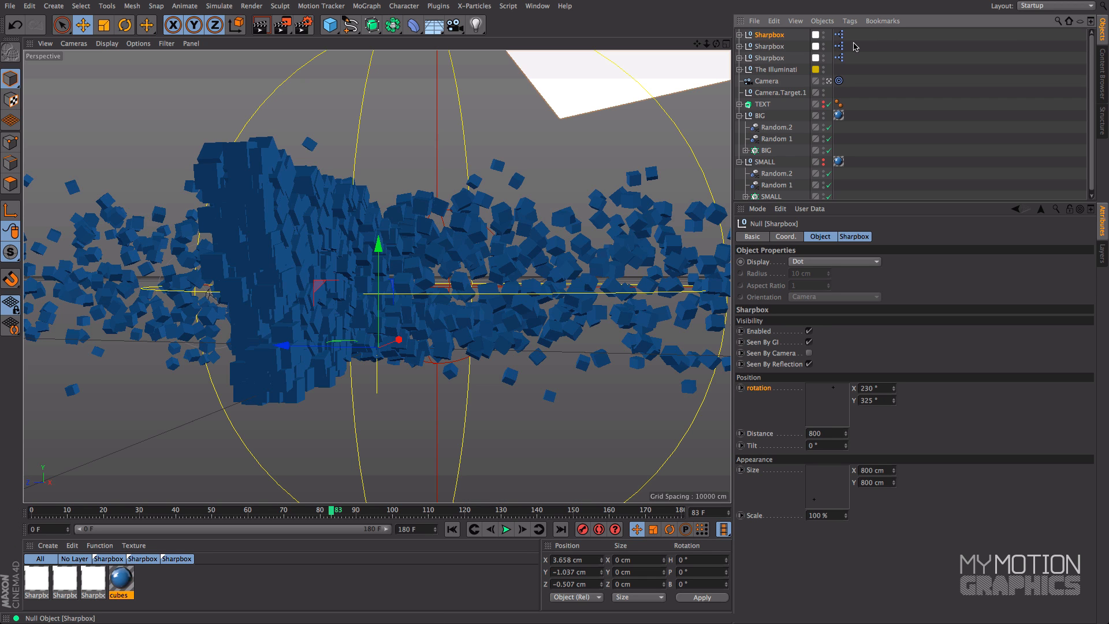
# Set the newest Sharpbox's rotation to 43.2° and 316.8° and its distance to 1158 while viewing the whole scene in perspective
pyautogui.click(725, 44)
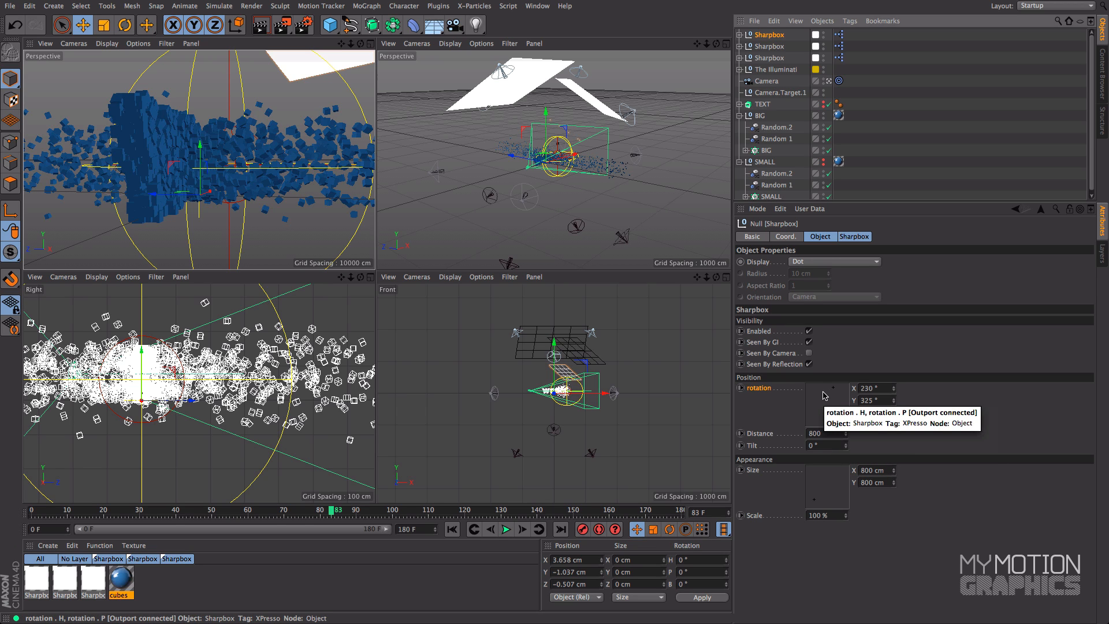
pyautogui.click(824, 394)
pyautogui.moveTo(824, 391); pyautogui.dragTo(810, 388)
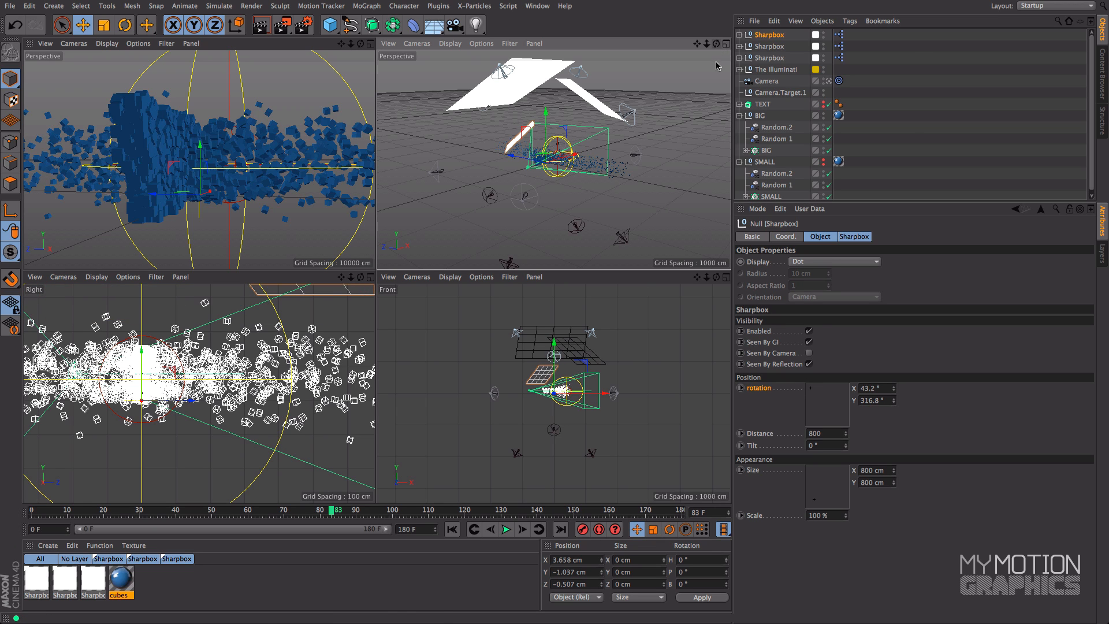
pyautogui.click(726, 44)
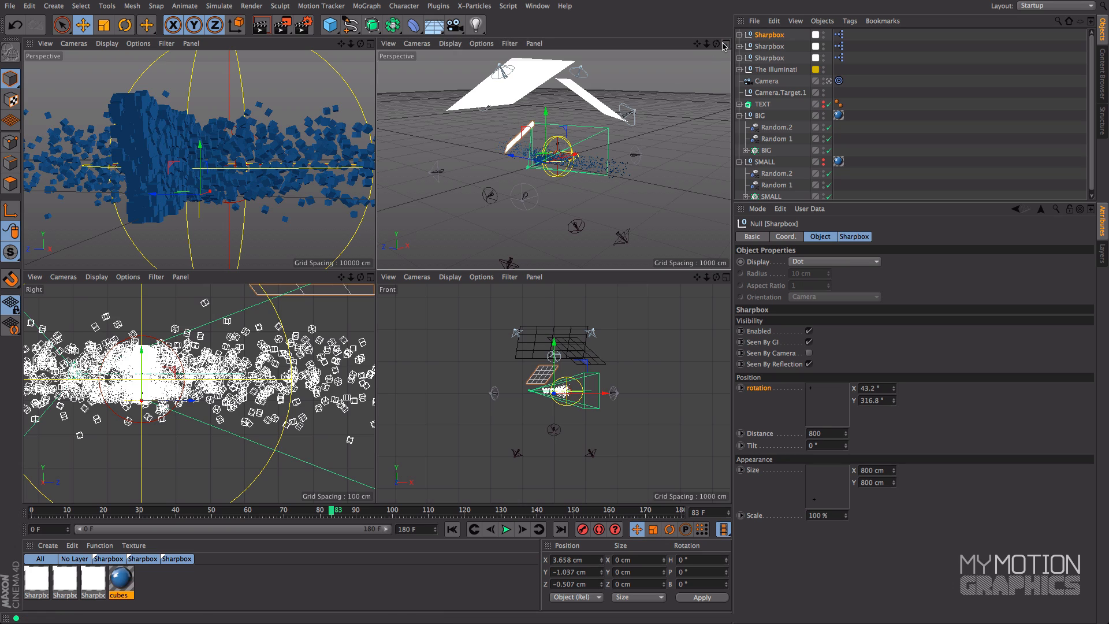
pyautogui.keyDown('alt'); pyautogui.moveTo(501, 183); pyautogui.dragTo(516, 227); pyautogui.keyUp('alt')
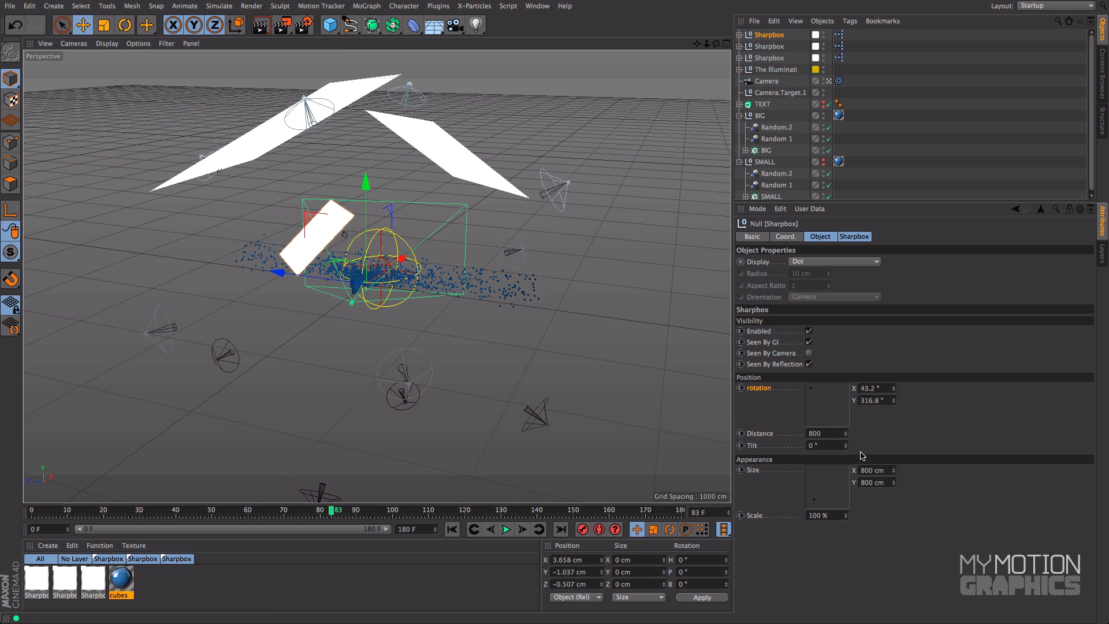
pyautogui.moveTo(846, 433); pyautogui.dragTo(893, 425)
# Scale the newest Sharpbox to 213% and set its rotation to 48° and 297.6°
pyautogui.moveTo(811, 388); pyautogui.dragTo(813, 397)
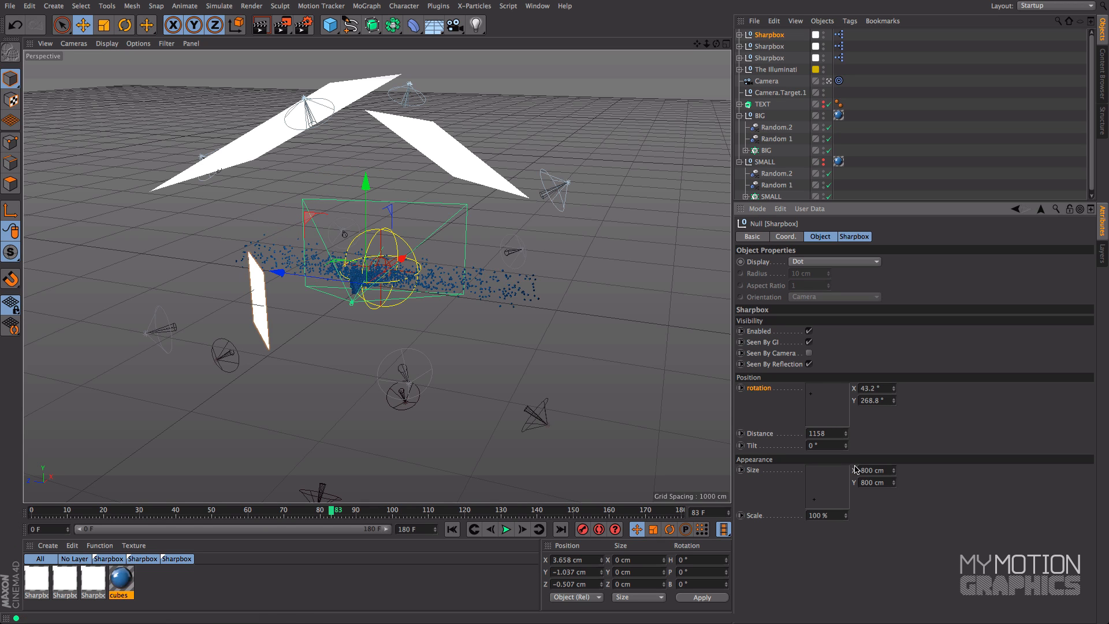
pyautogui.moveTo(845, 516); pyautogui.dragTo(858, 462)
pyautogui.moveTo(815, 402); pyautogui.dragTo(808, 400)
pyautogui.keyDown('alt'); pyautogui.moveTo(551, 414); pyautogui.dragTo(508, 376); pyautogui.keyUp('alt')
pyautogui.moveTo(810, 389)
pyautogui.mouseDown()
pyautogui.moveTo(798, 379)
pyautogui.moveTo(811, 390)
pyautogui.mouseUp()
pyautogui.keyDown('alt'); pyautogui.moveTo(618, 341); pyautogui.dragTo(656, 354); pyautogui.keyUp('alt')
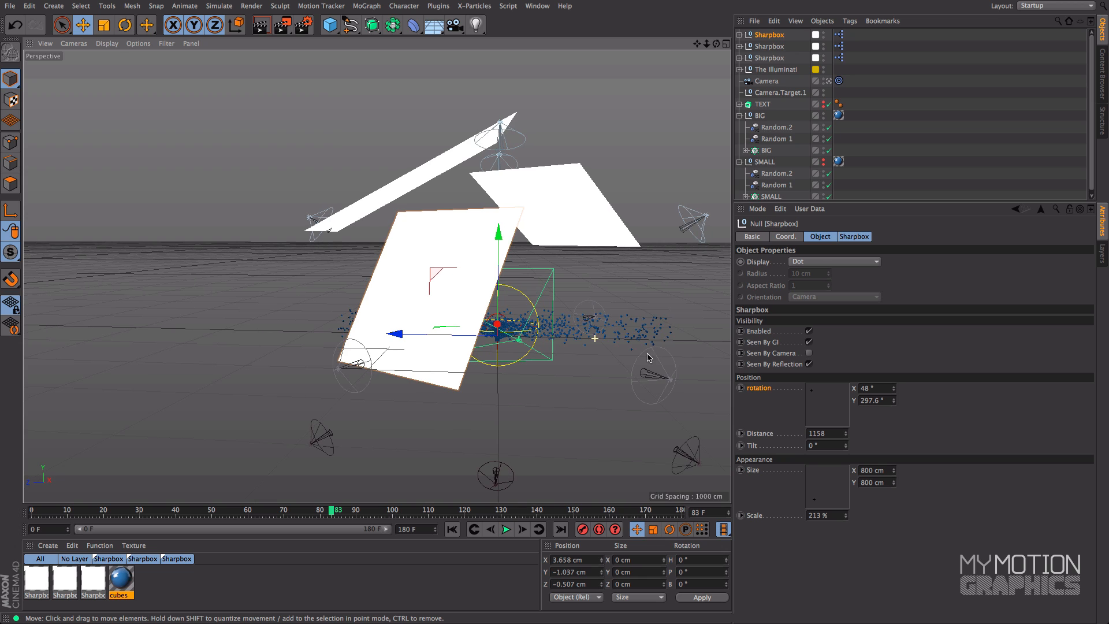
# Return to four views, test-render the camera view at frame 83, and maximize it
pyautogui.middleClick(594, 341)
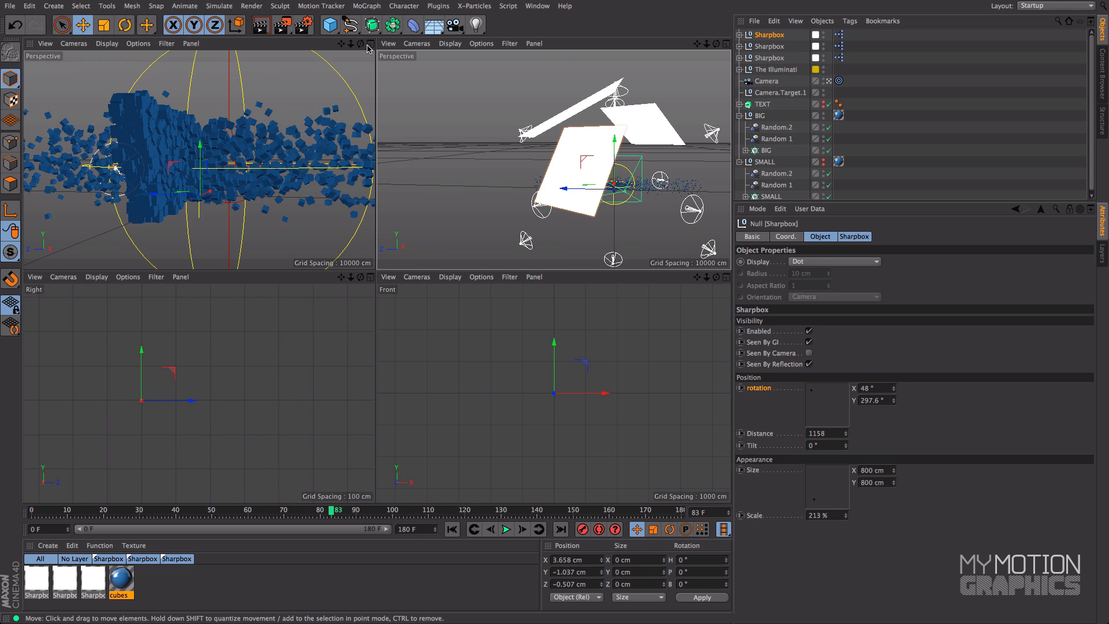
pyautogui.click(262, 30)
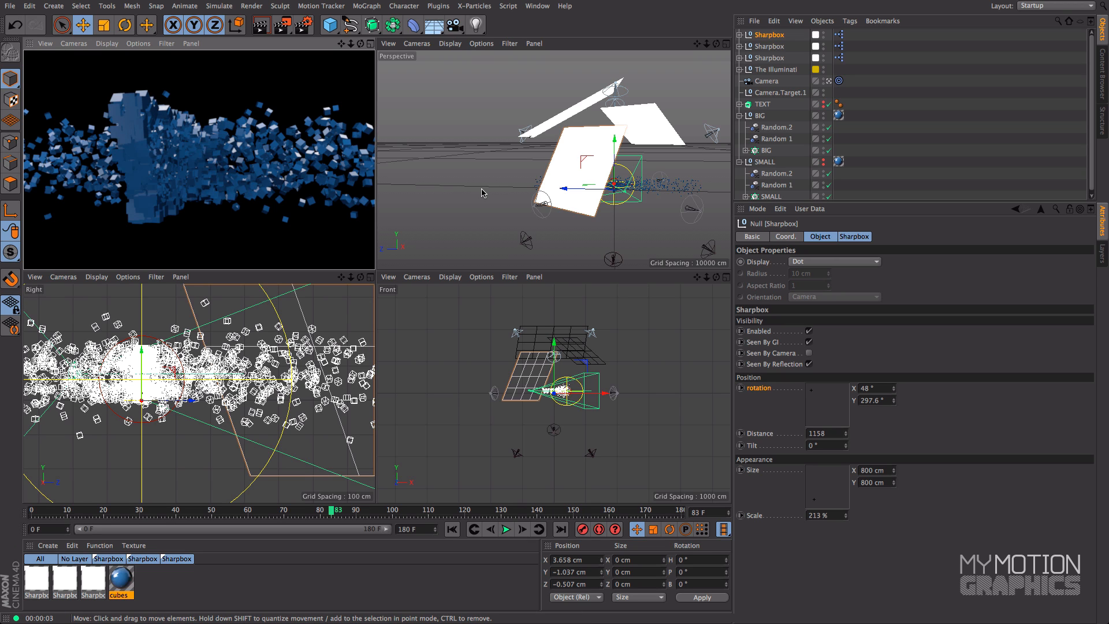
pyautogui.click(371, 44)
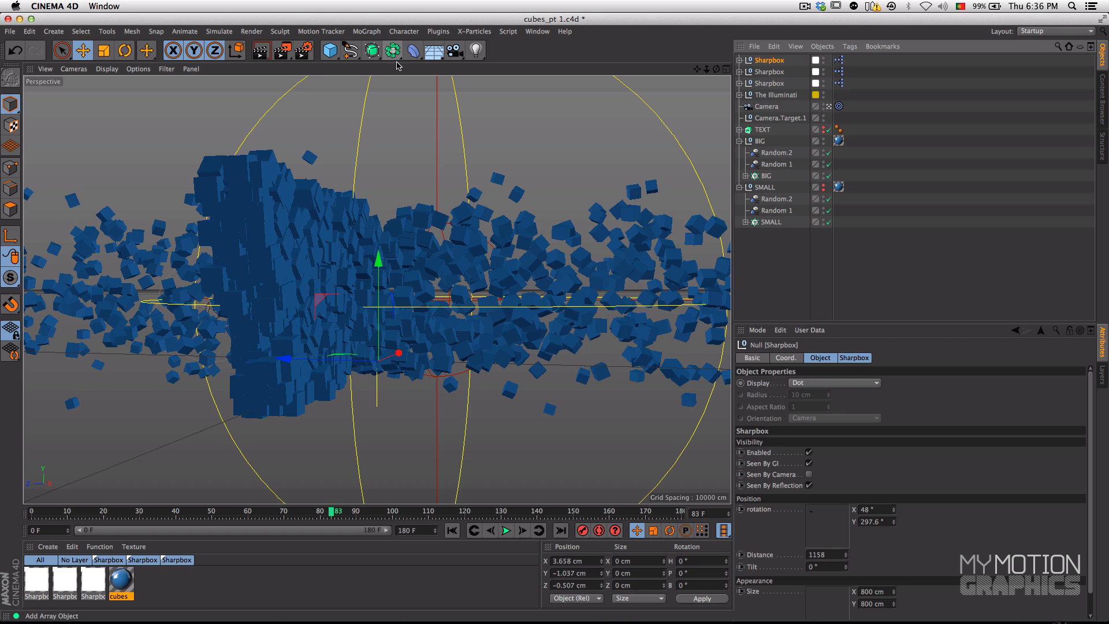
# Add the Ambient Occlusion effect to the render settings, keeping its default values
pyautogui.click(303, 50)
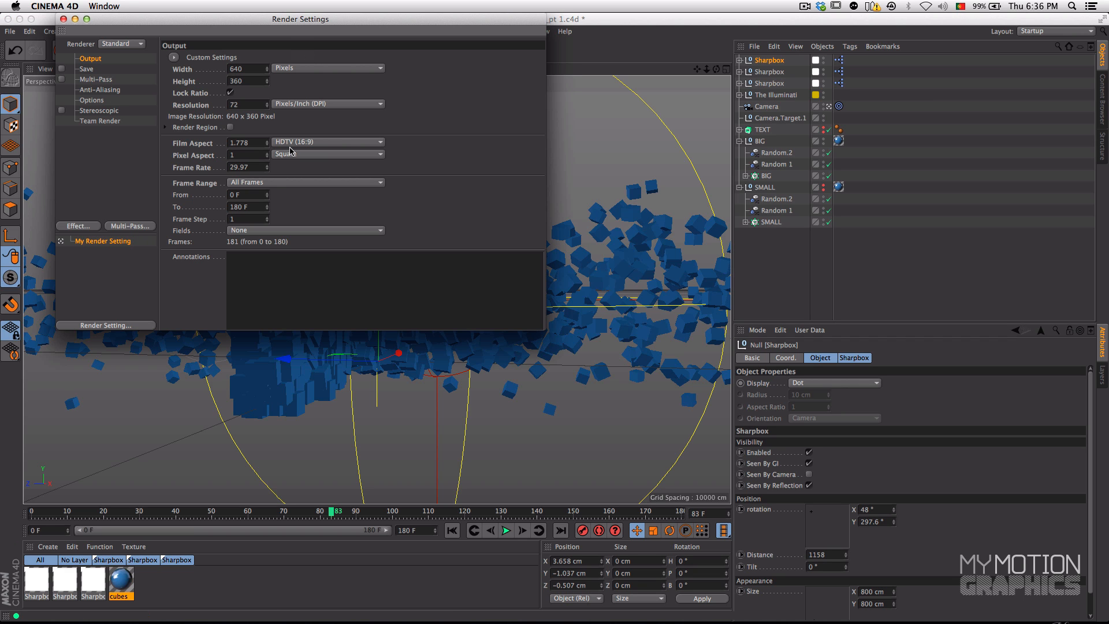
pyautogui.click(70, 227)
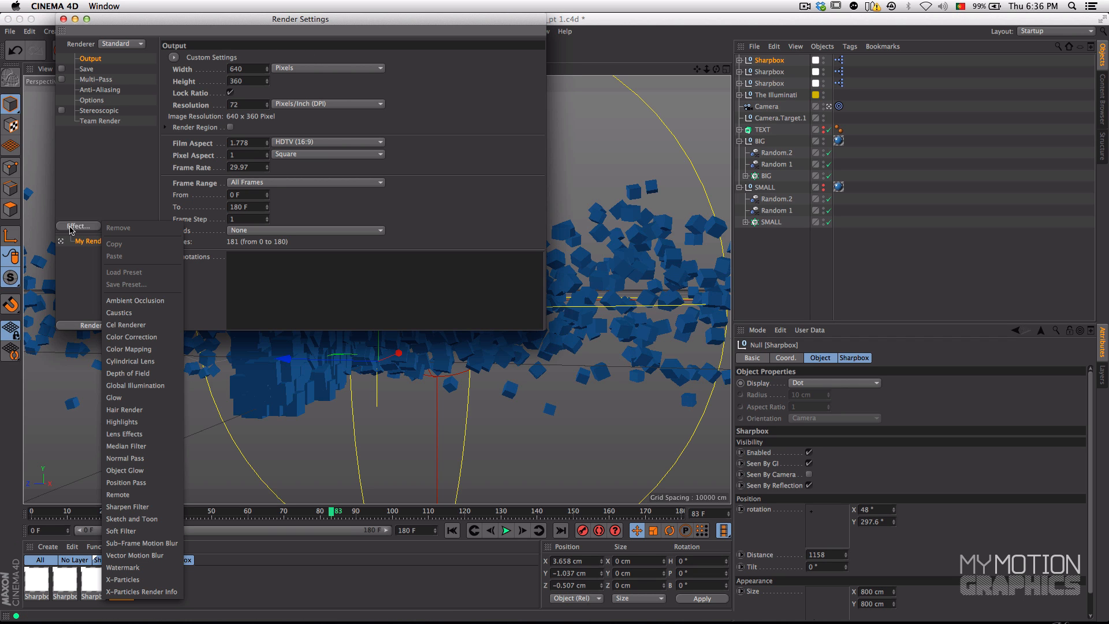
pyautogui.click(160, 304)
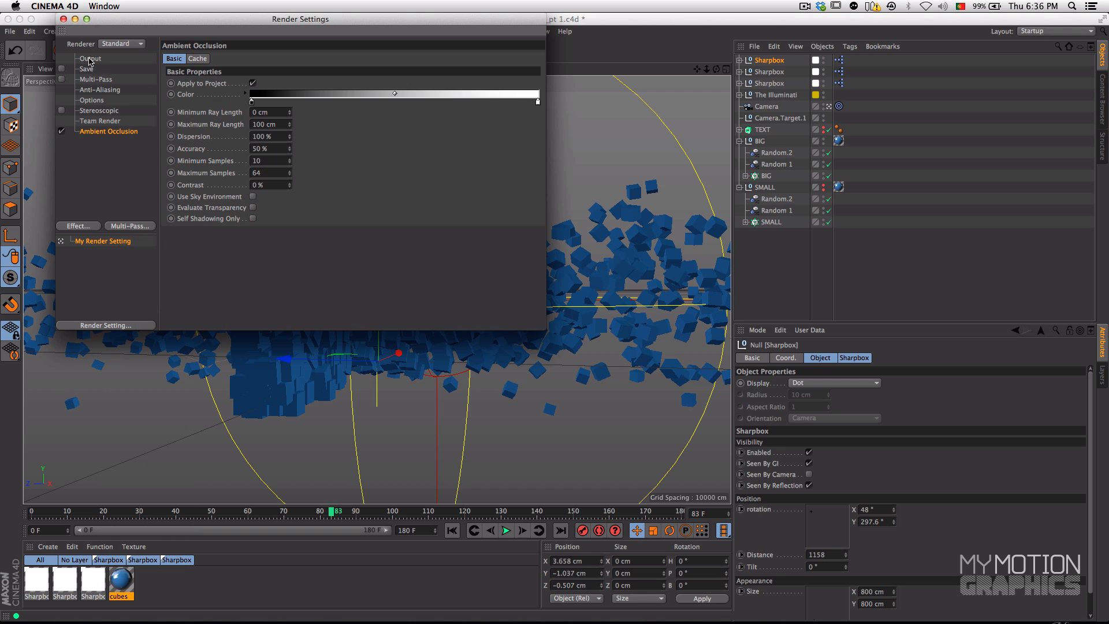
pyautogui.click(63, 19)
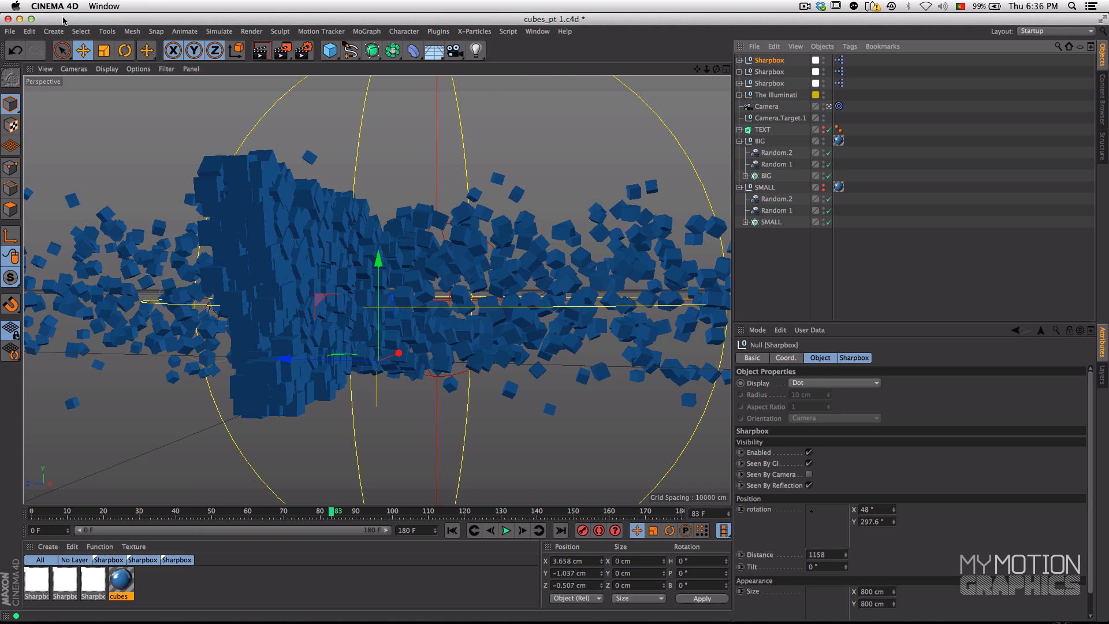
# Briefly show the SMALL cubes group, hide it again, and test-render the view at frame 83
pyautogui.click(766, 189)
pyautogui.click(823, 188)
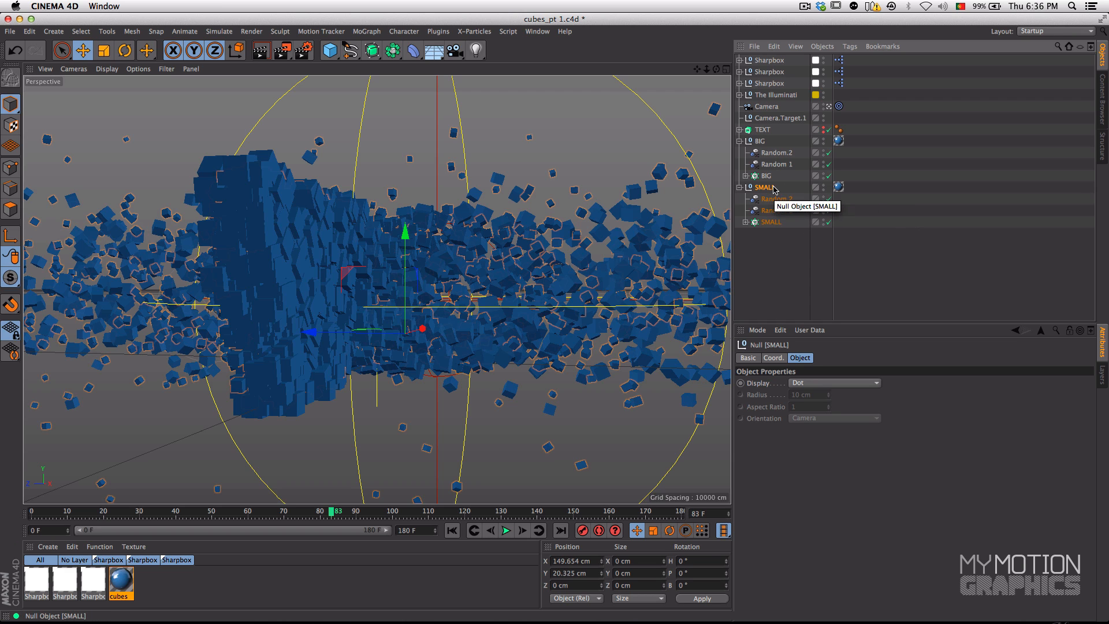
pyautogui.click(824, 187)
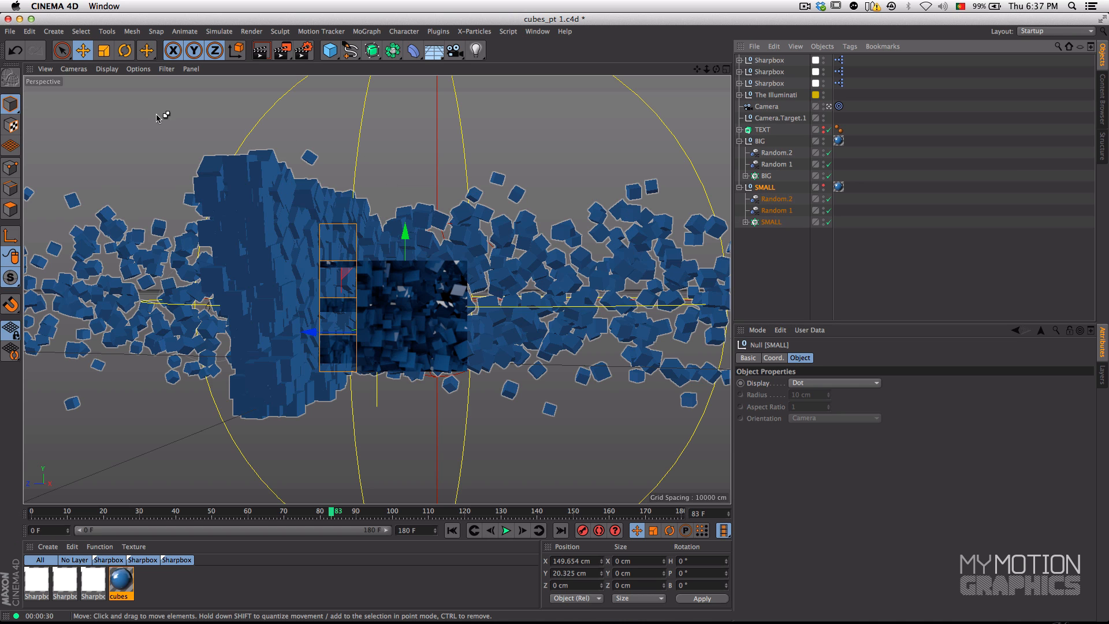
pyautogui.hotkey('alt', 'r')
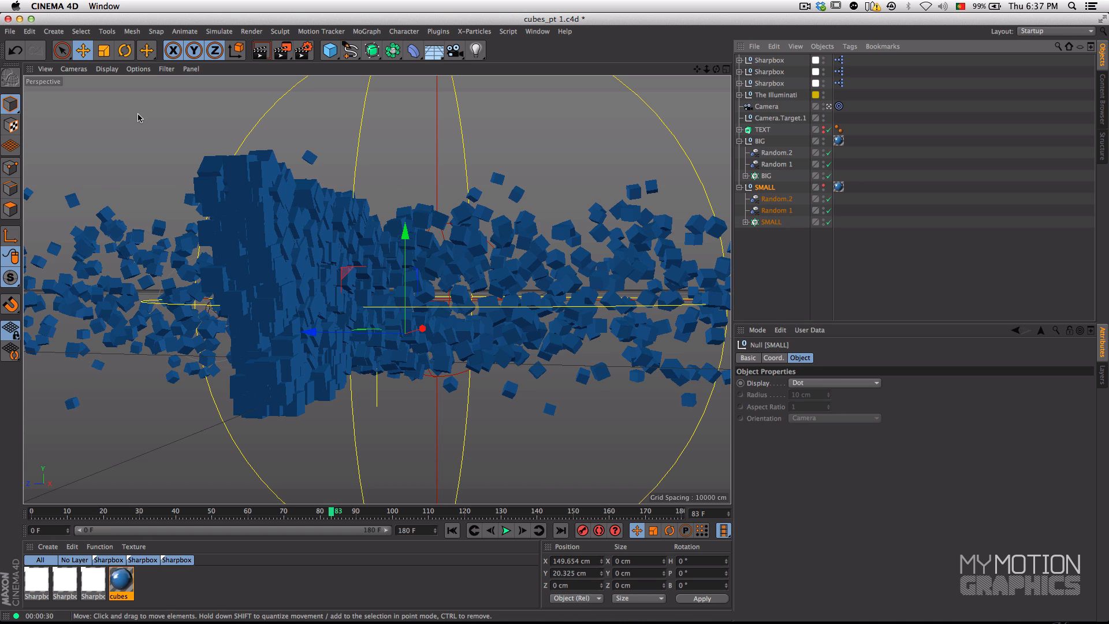
# Set the render output size to 1280 x 720 pixels with the ratio locked
pyautogui.click(303, 51)
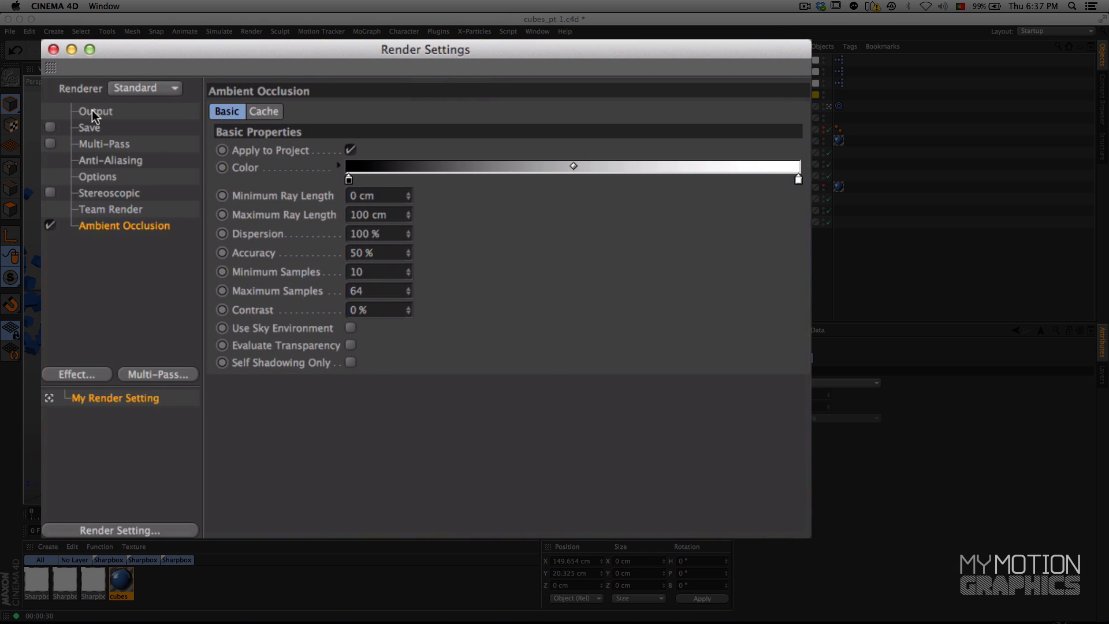
pyautogui.click(92, 111)
pyautogui.moveTo(341, 126); pyautogui.dragTo(292, 121)
pyautogui.write('1280')
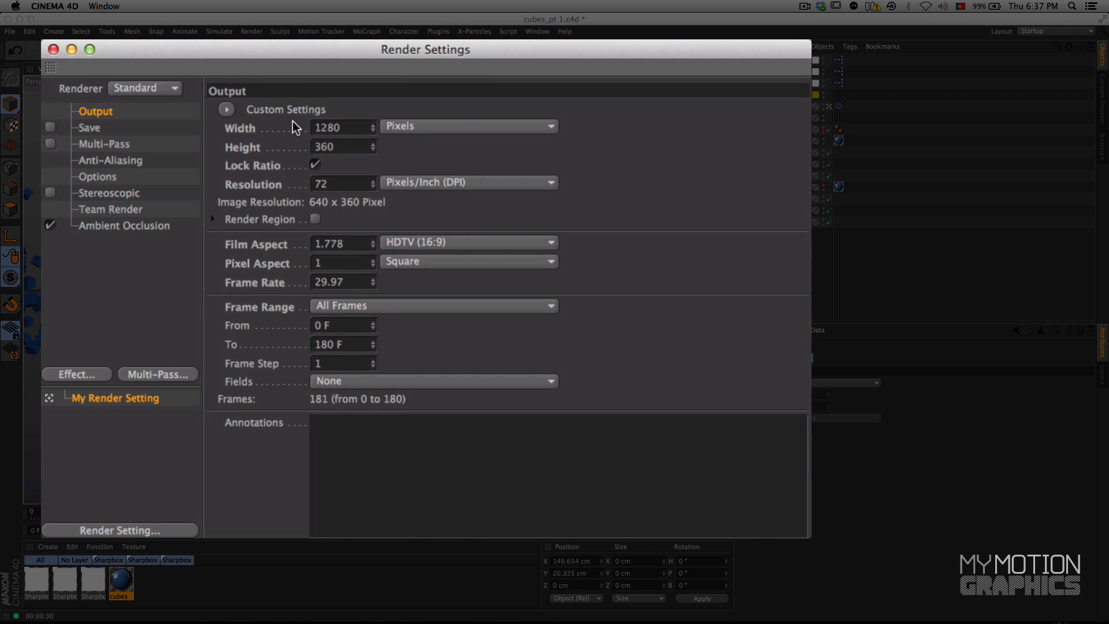
pyautogui.press('Return')
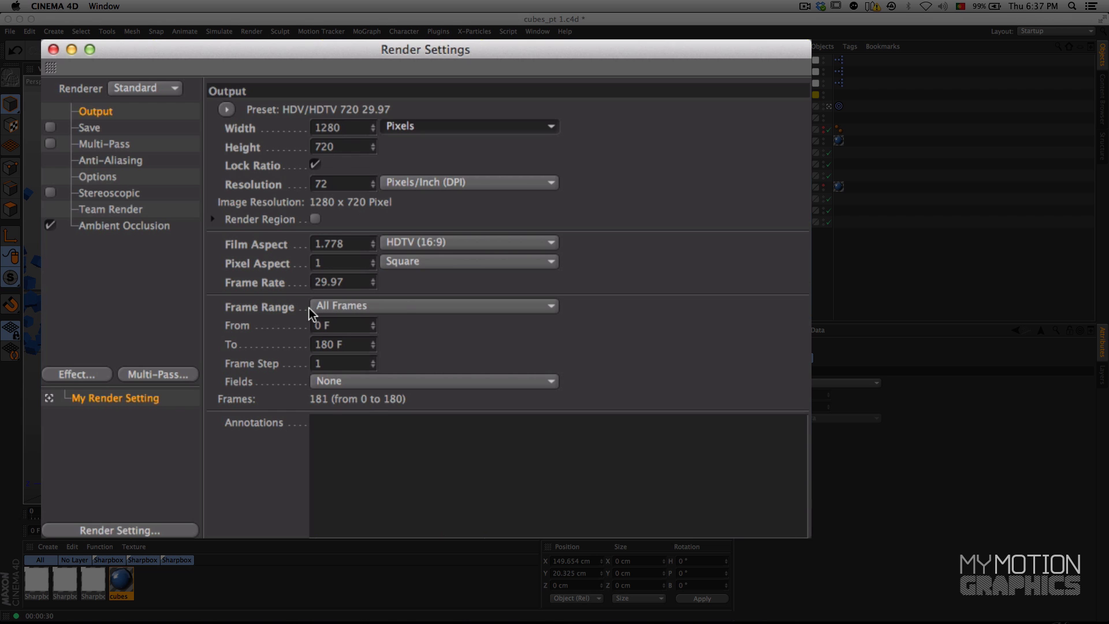
# Enable saving of the rendered images and edit the end of the CUBES_ file name in the output path
pyautogui.click(52, 127)
pyautogui.click(91, 128)
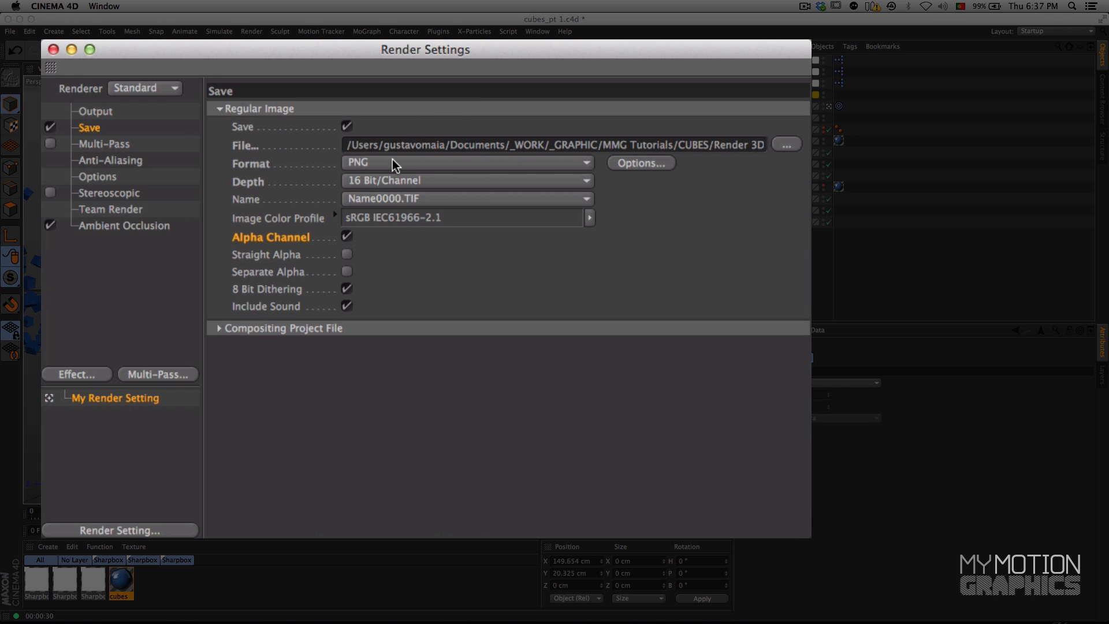
pyautogui.click(398, 145)
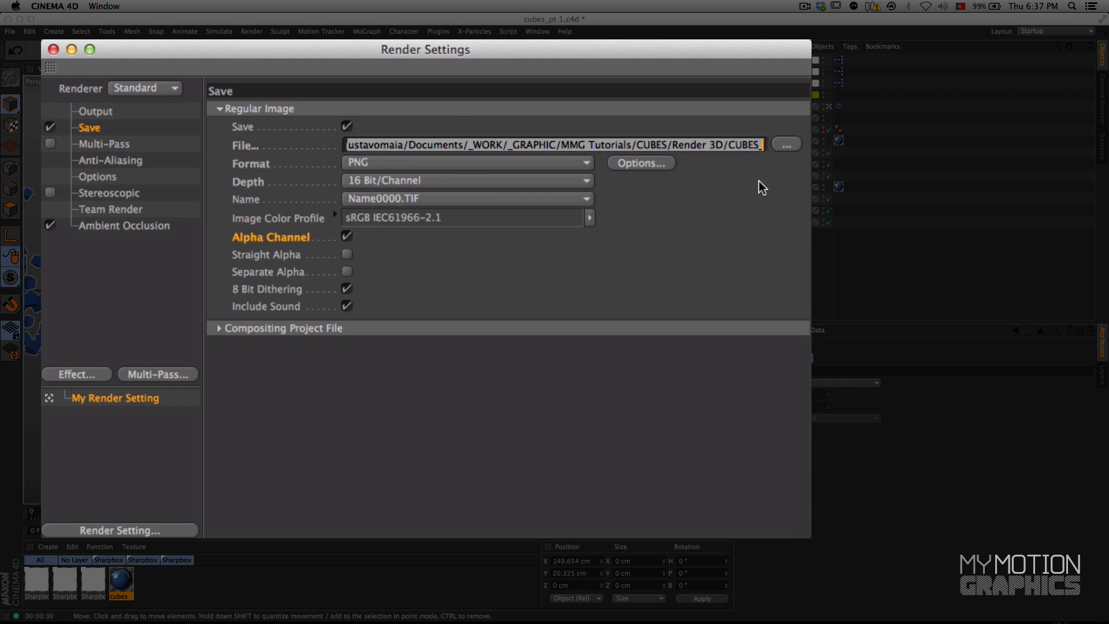
pyautogui.moveTo(747, 54); pyautogui.dragTo(715, 47)
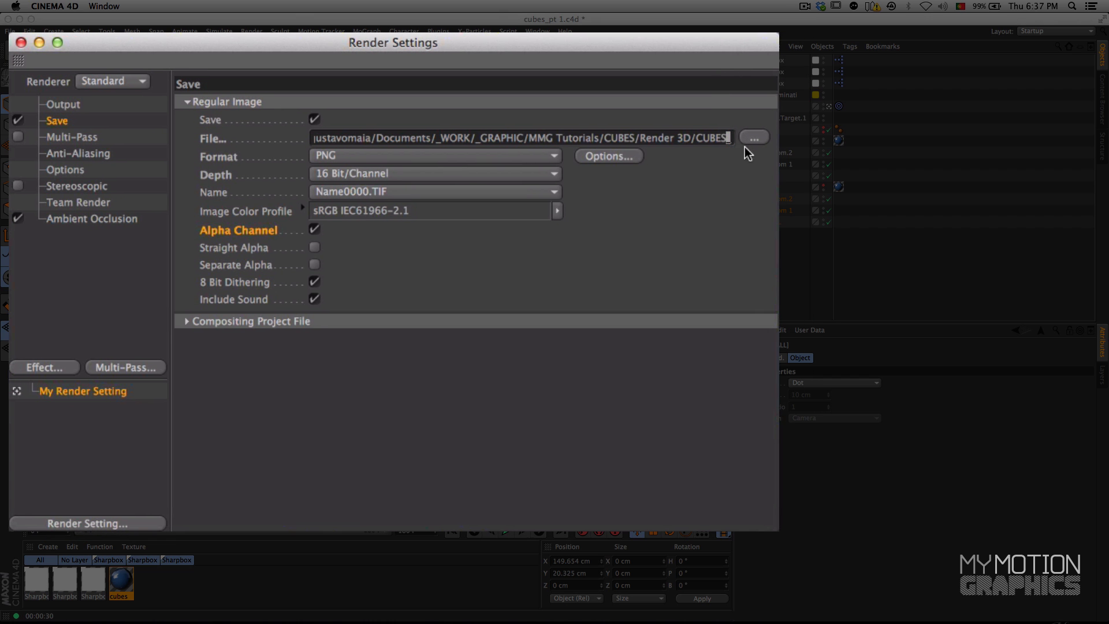
pyautogui.moveTo(696, 139); pyautogui.dragTo(737, 139)
pyautogui.click(721, 138)
pyautogui.moveTo(696, 139); pyautogui.dragTo(768, 139)
pyautogui.click(703, 138)
pyautogui.press('BackSpace')
# Review the render settings for Options, Anti-Aliasing, Multi-Pass, Save, Output and Ambient Occlusion
pyautogui.click(80, 168)
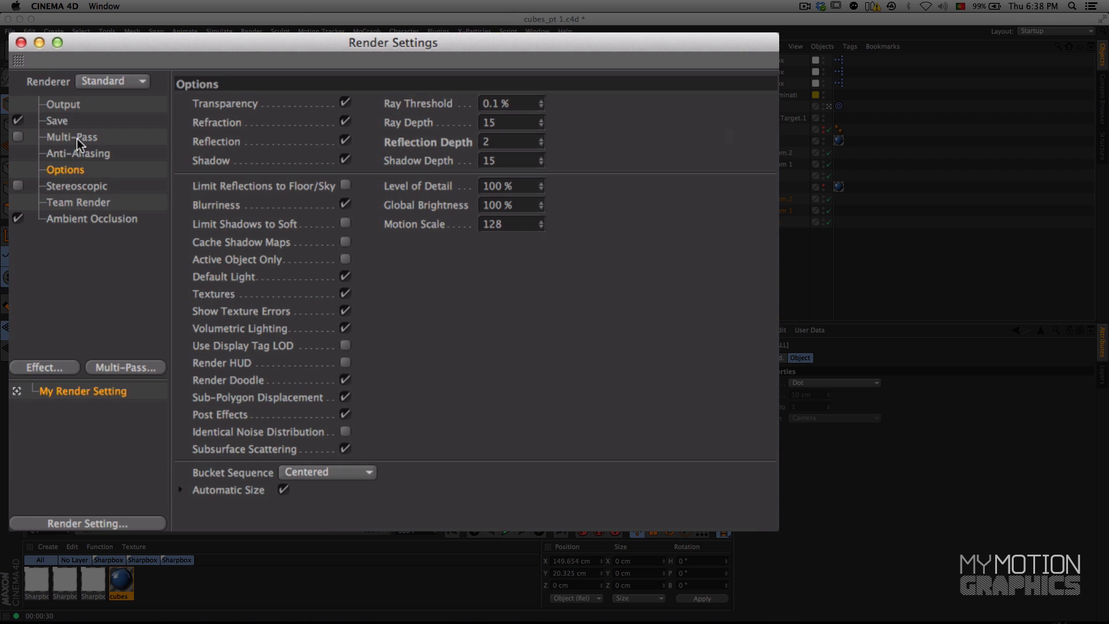
pyautogui.click(77, 148)
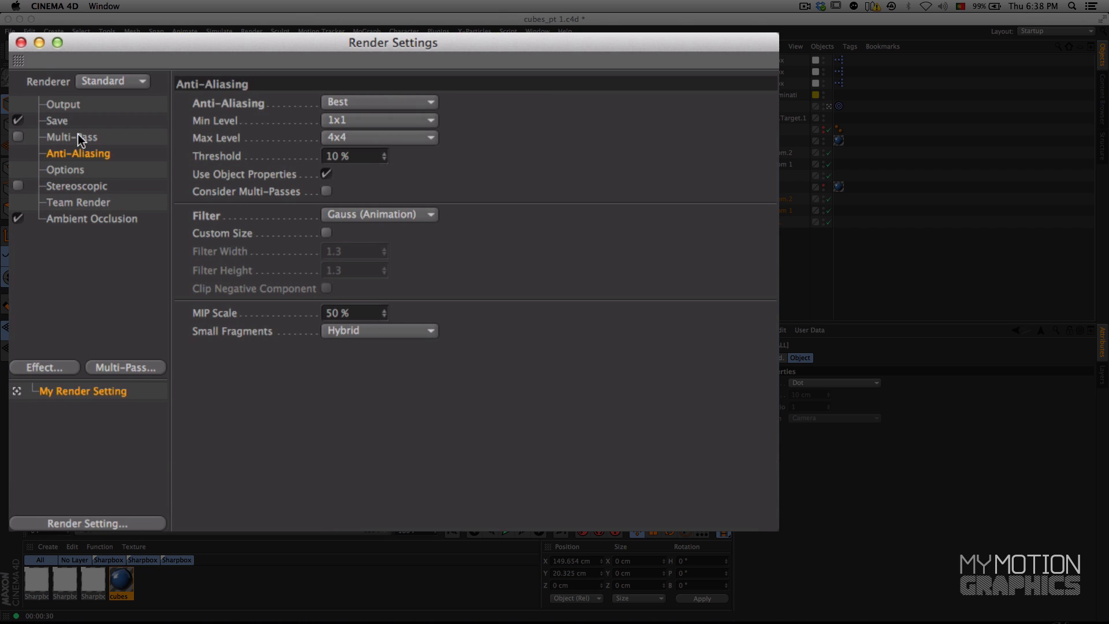
pyautogui.click(77, 135)
pyautogui.click(73, 121)
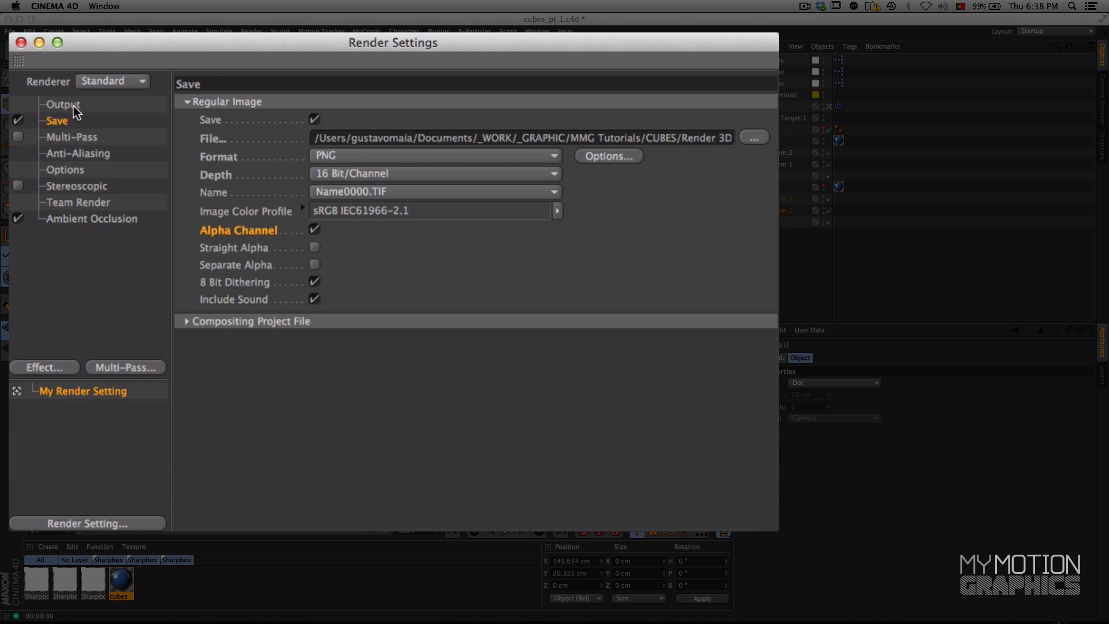
pyautogui.click(74, 106)
pyautogui.click(91, 220)
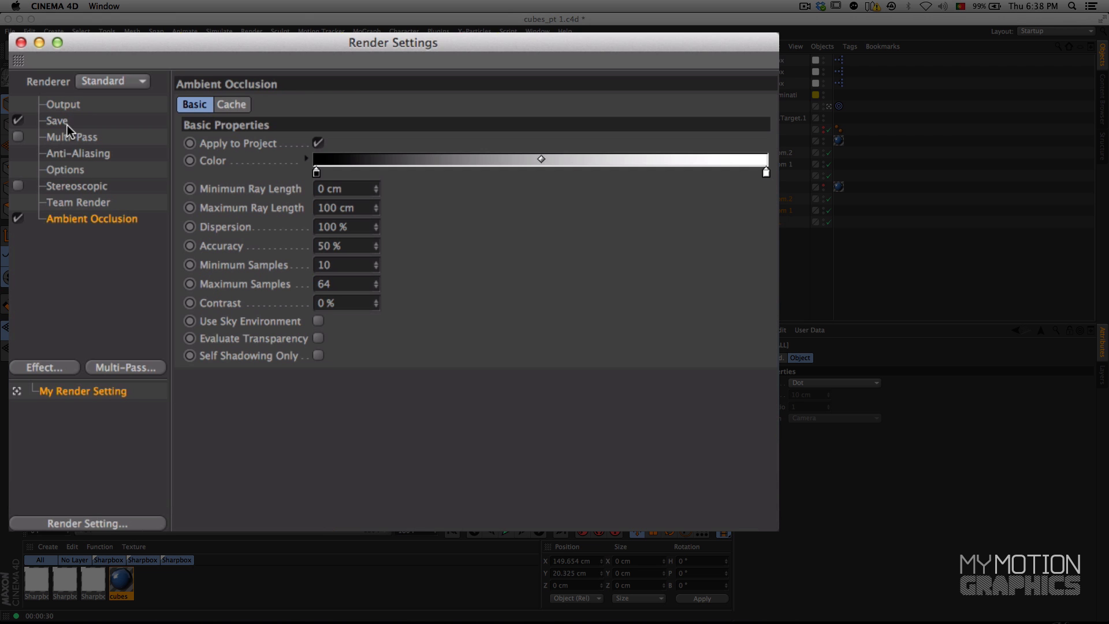
pyautogui.click(63, 105)
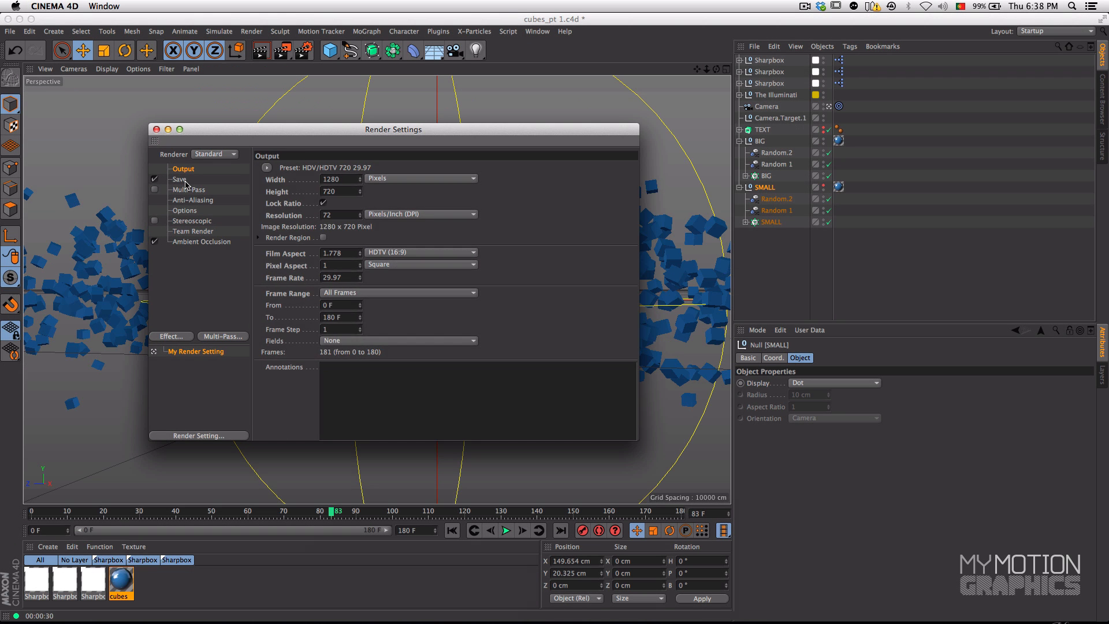
pyautogui.click(186, 184)
# Test-render the formed WORD text in the view at frame 138 and advance to frame 169
pyautogui.moveTo(405, 129); pyautogui.dragTo(399, 558)
pyautogui.moveTo(468, 506); pyautogui.dragTo(535, 516)
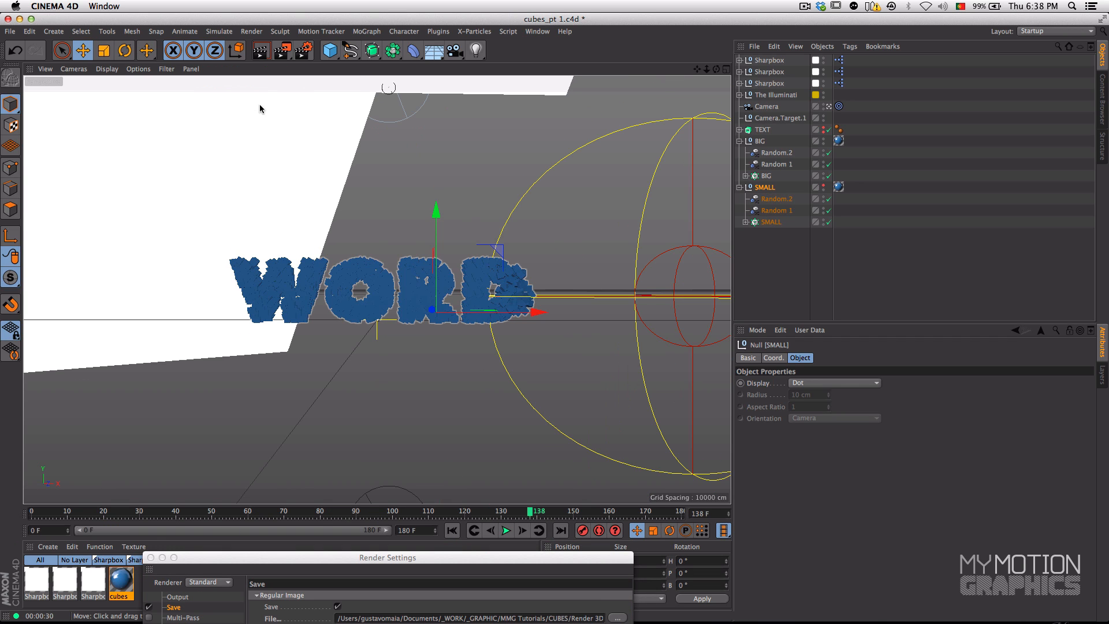
pyautogui.click(262, 50)
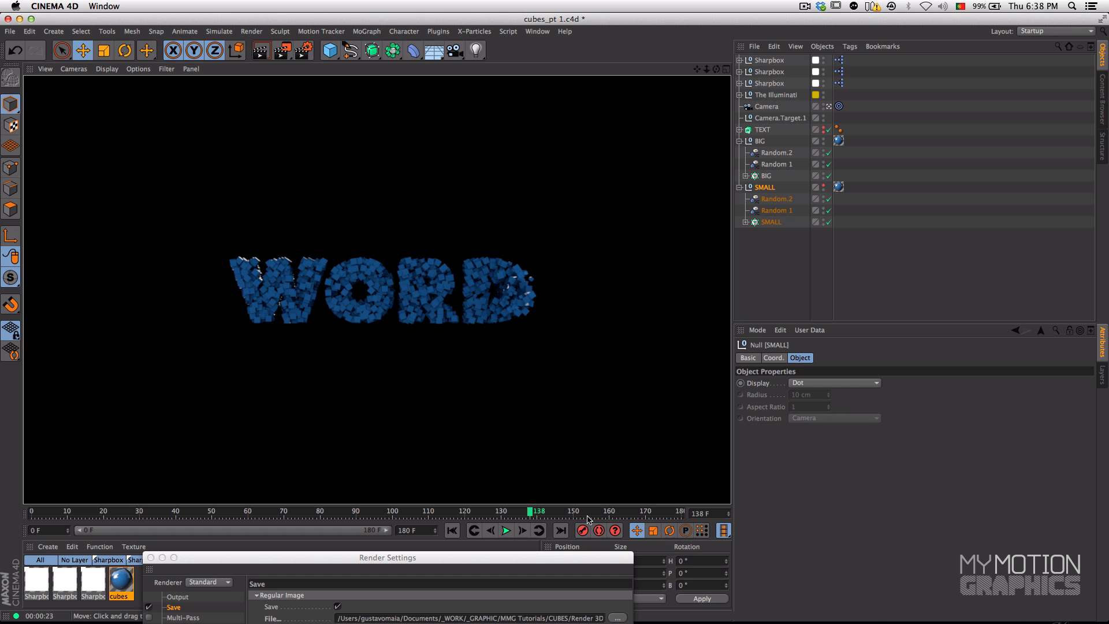
pyautogui.click(641, 515)
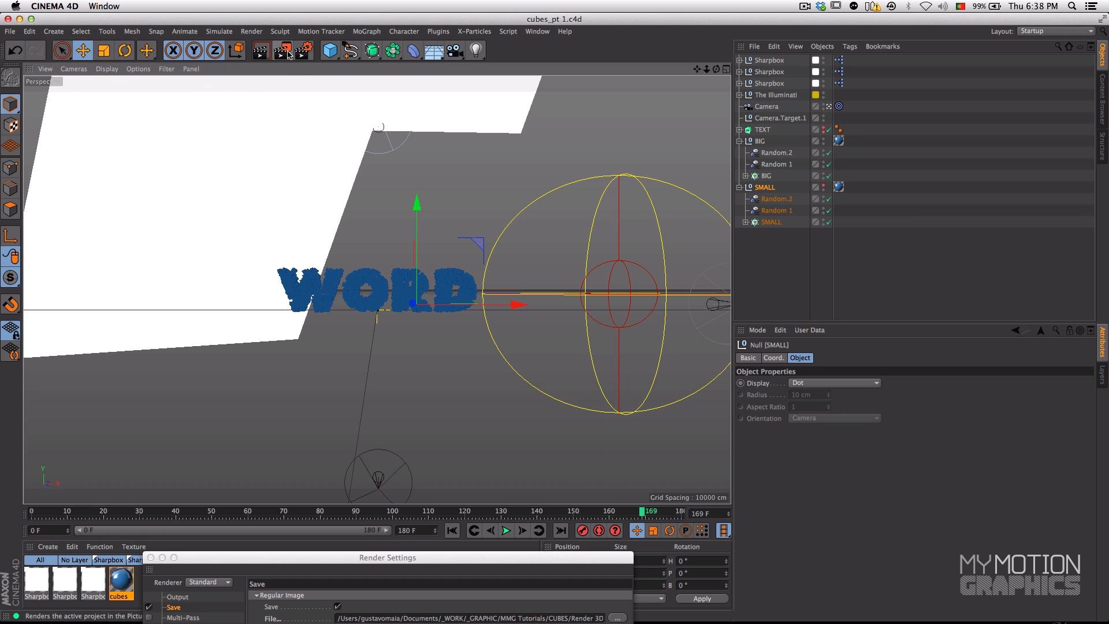
# Close the render settings and collapse the BIG and SMALL groups in the object list
pyautogui.moveTo(272, 558); pyautogui.dragTo(419, 242)
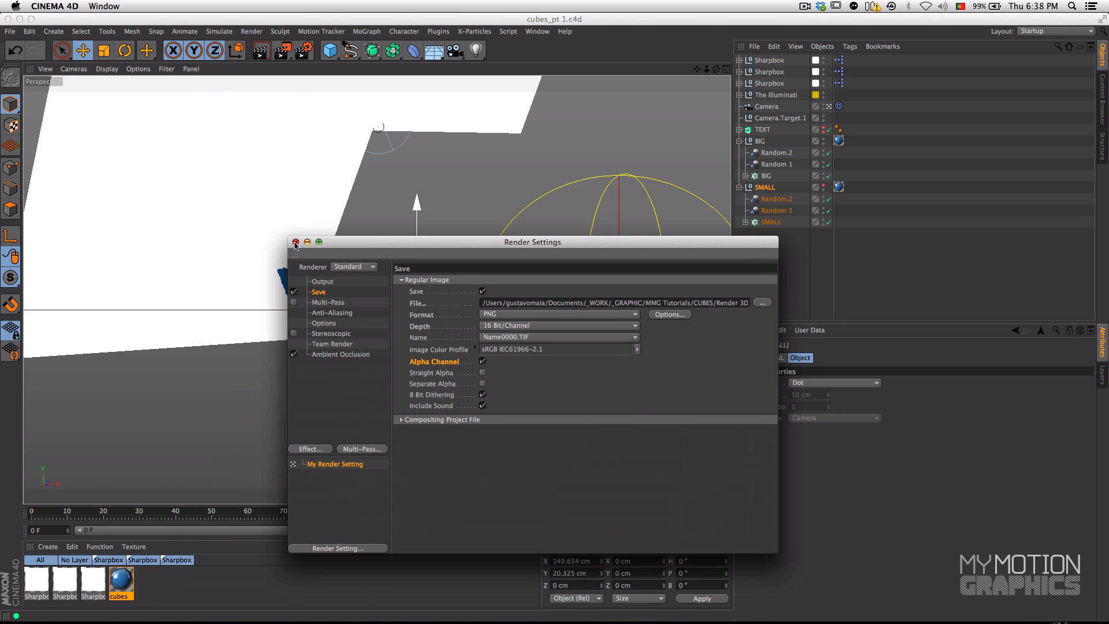
pyautogui.click(297, 242)
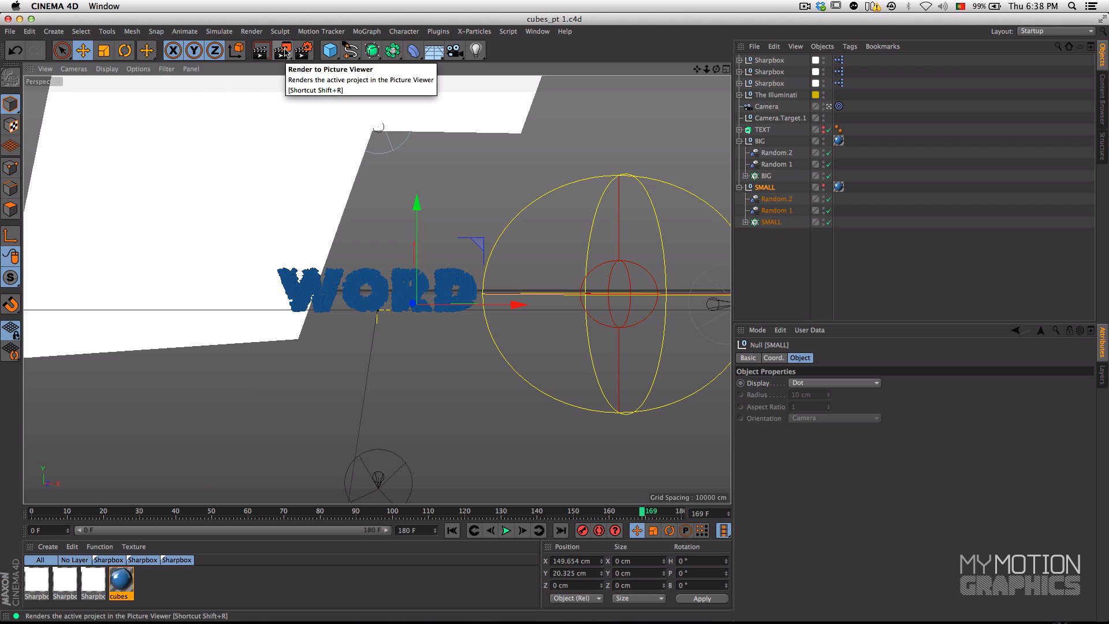
pyautogui.click(739, 141)
pyautogui.click(740, 152)
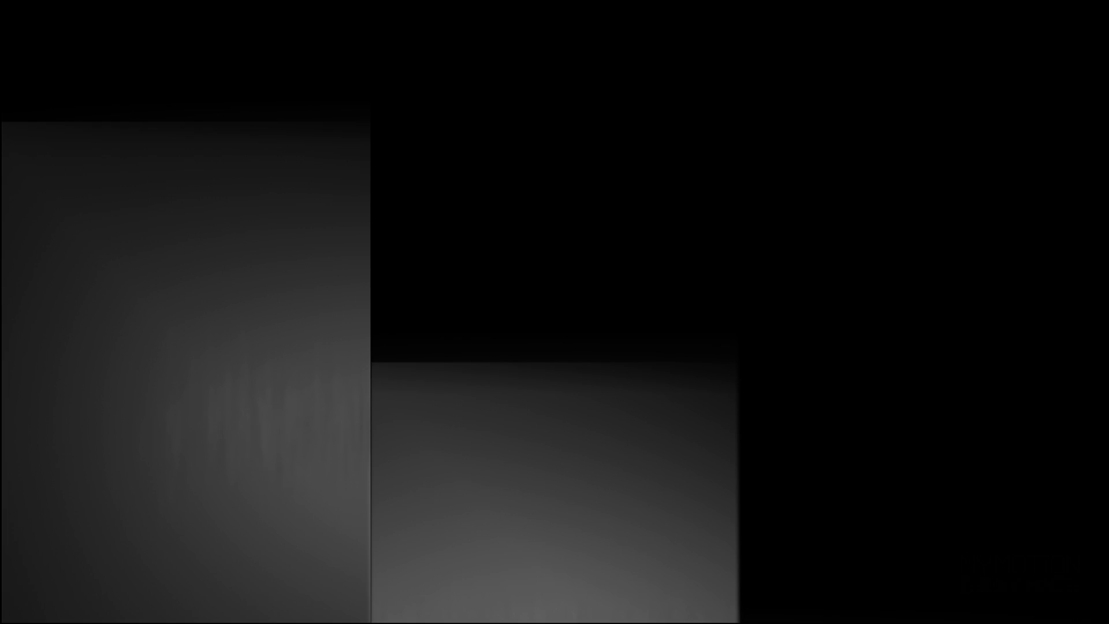